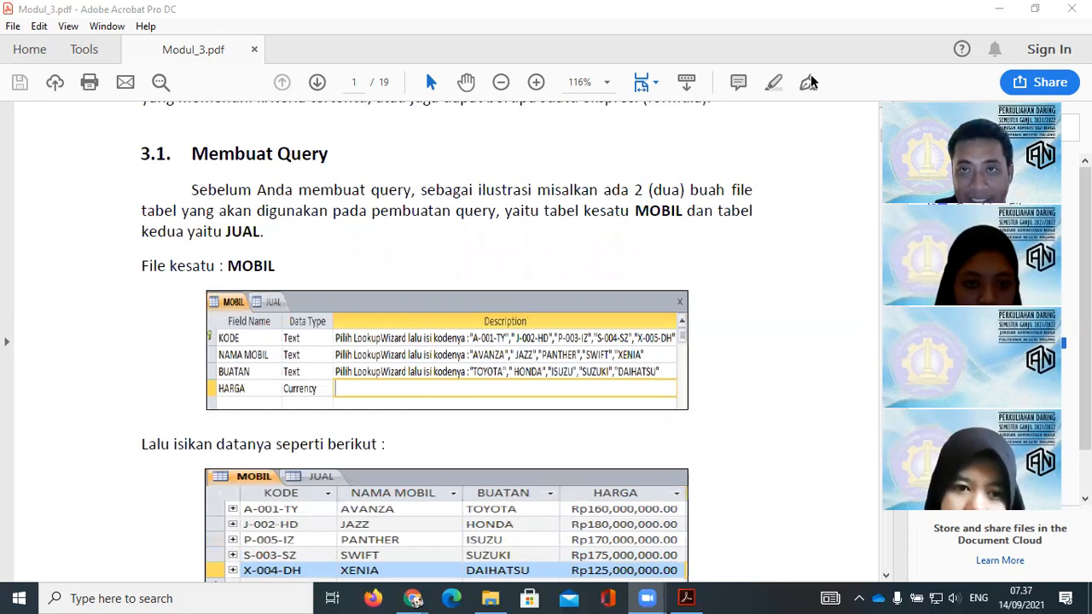
drag(462, 335, 494, 333)
mouse_move(563, 326)
mouse_down()
mouse_move(666, 350)
mouse_move(512, 354)
mouse_move(476, 329)
mouse_up()
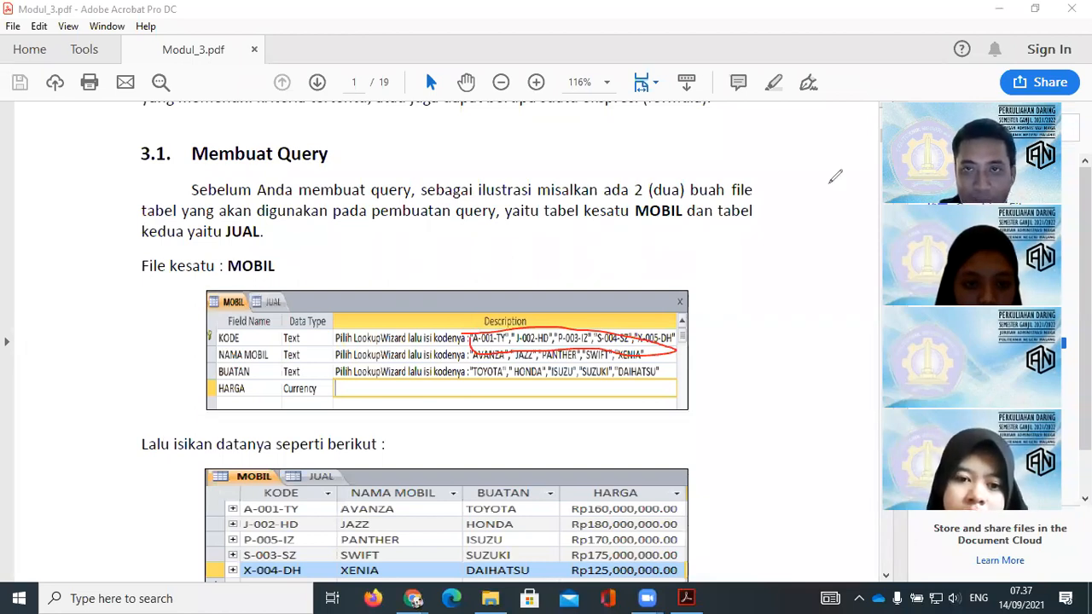
key(ctrl+z)
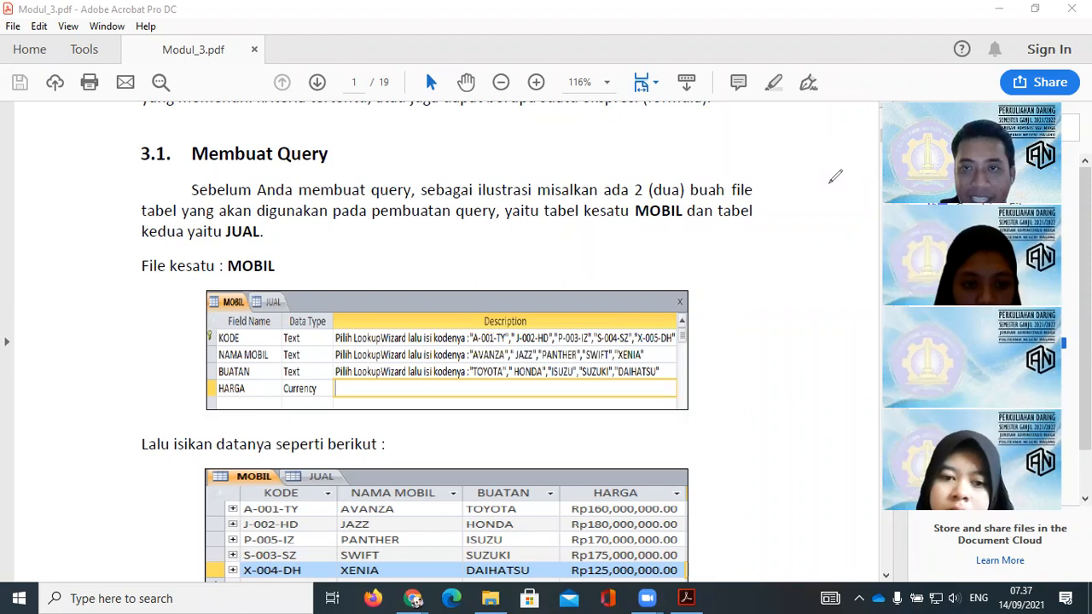
- Review the MOBIL table's structure and sample data and the JUAL table's structure in the module PDF
scroll(723, 256, down, 10)
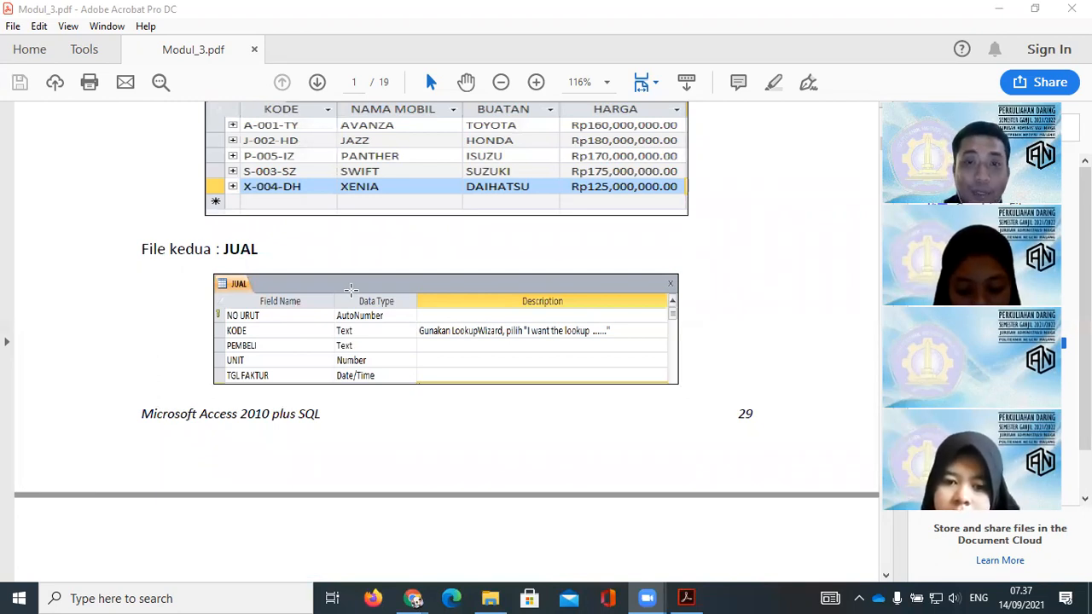
scroll(350, 286, up, 3)
scroll(356, 270, down, 1)
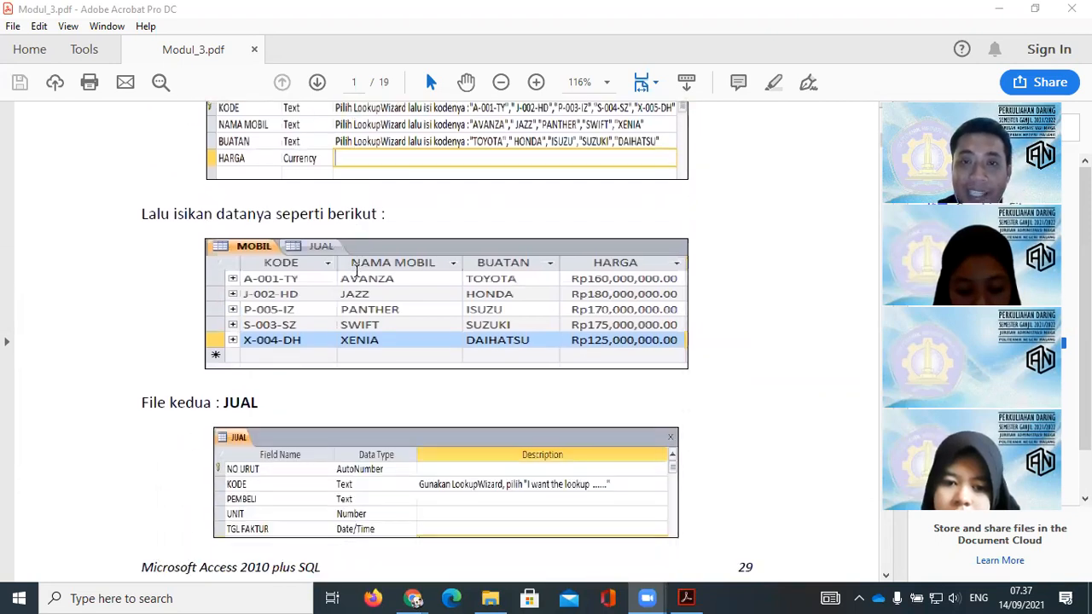
scroll(357, 269, up, 2)
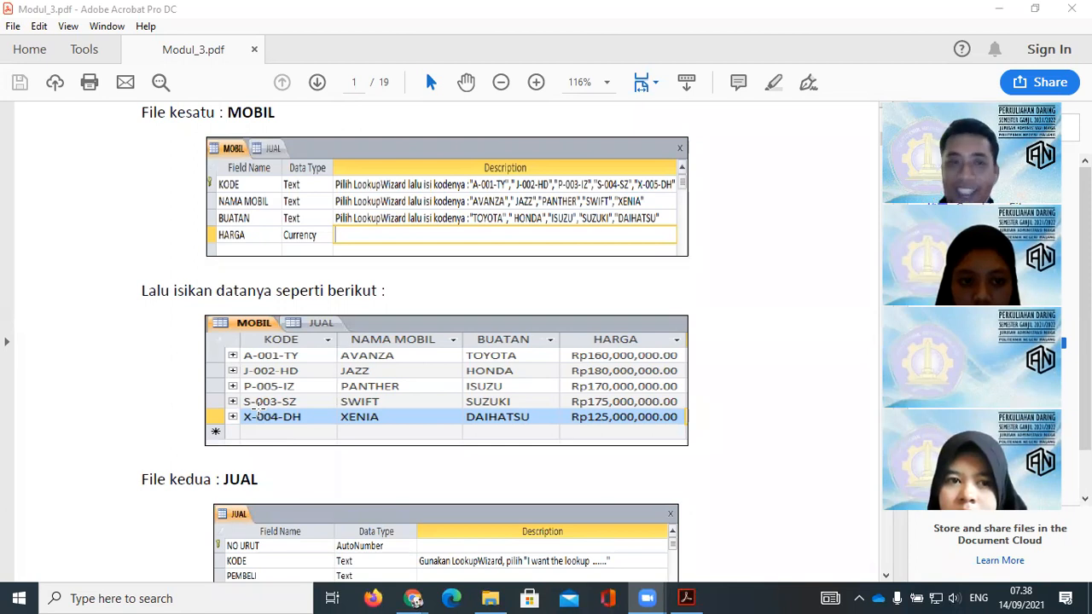
scroll(353, 455, up, 4)
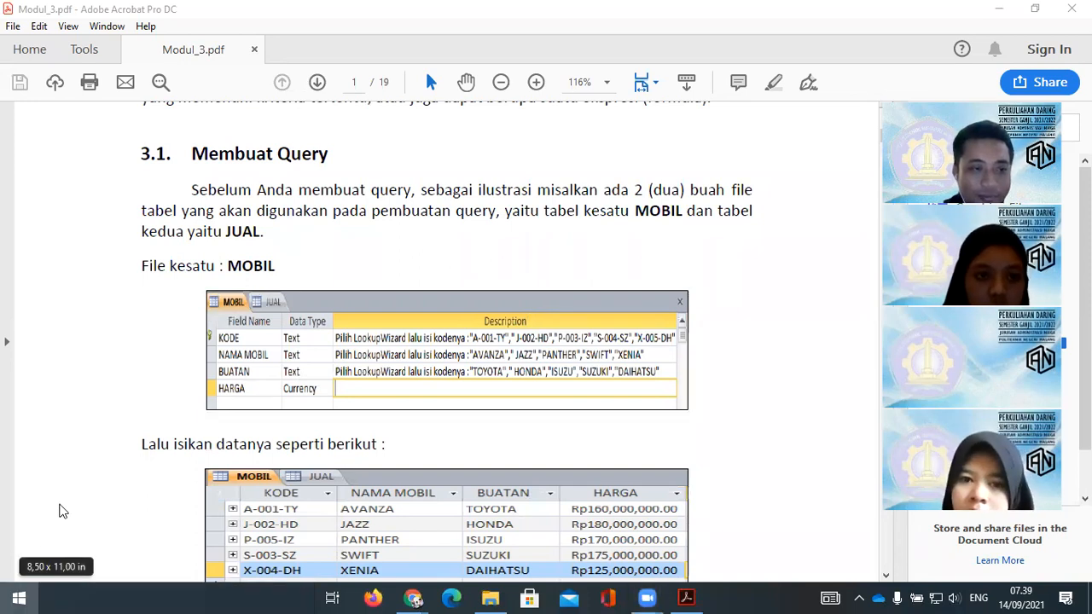
- Switch to Access, create a blank database, and shrink and move its window so the PDF's MOBIL definition can be read
click(19, 598)
click(88, 265)
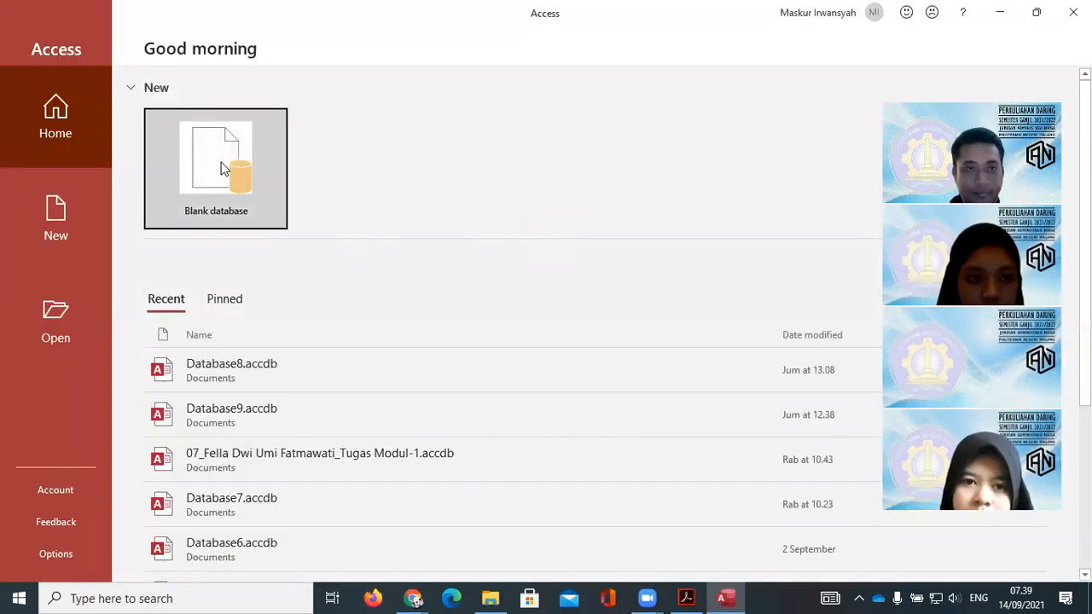
click(220, 166)
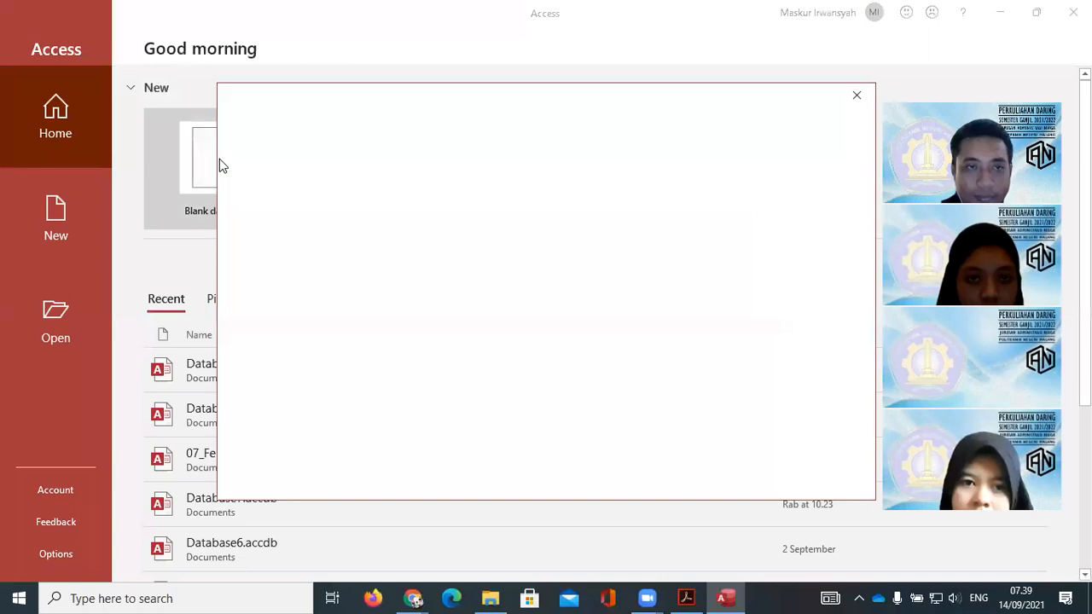
click(635, 281)
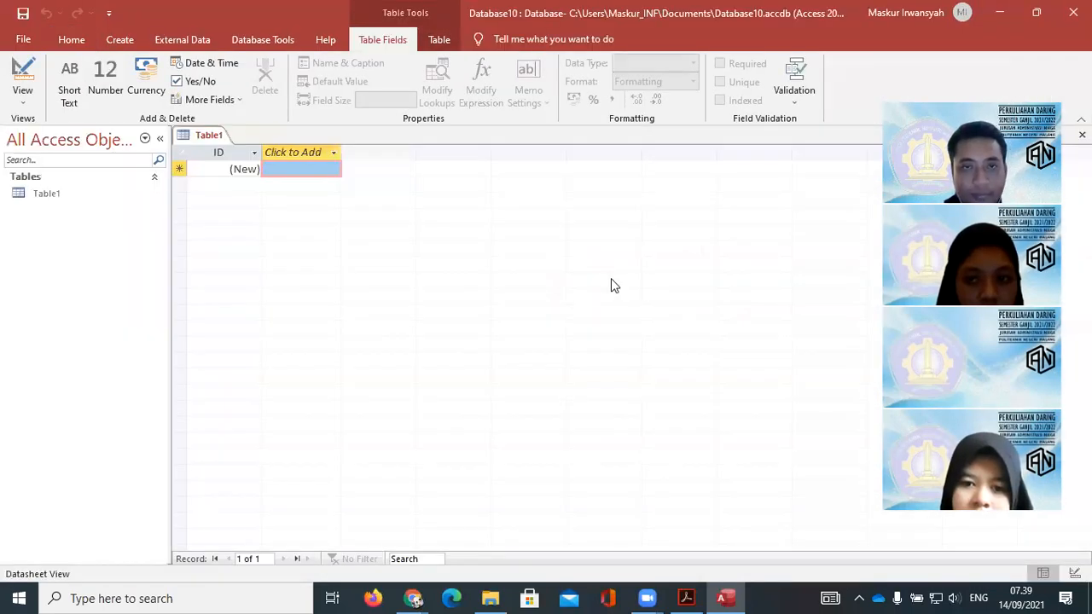
click(1037, 13)
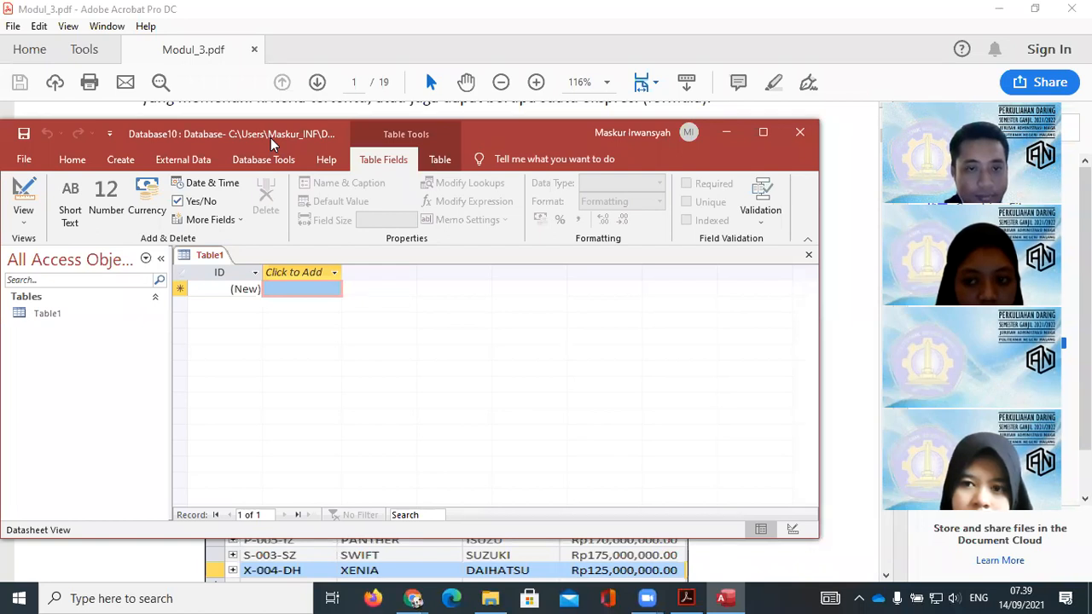
drag(270, 138, 425, 395)
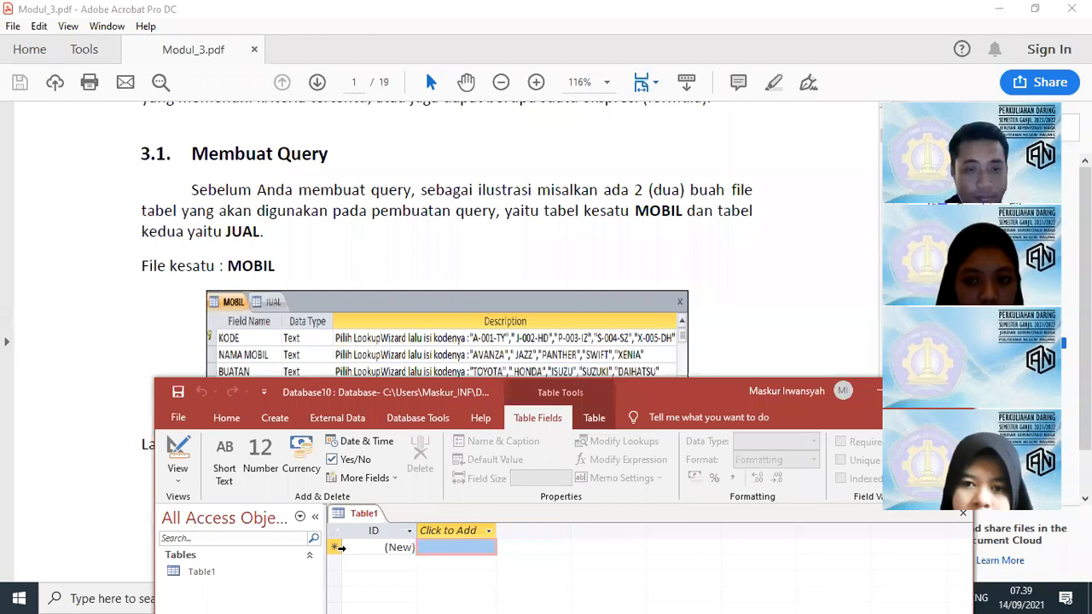
- Open Table1 in Design View, saving it as MOBIL, and rename its first field to KODE
right_click(205, 572)
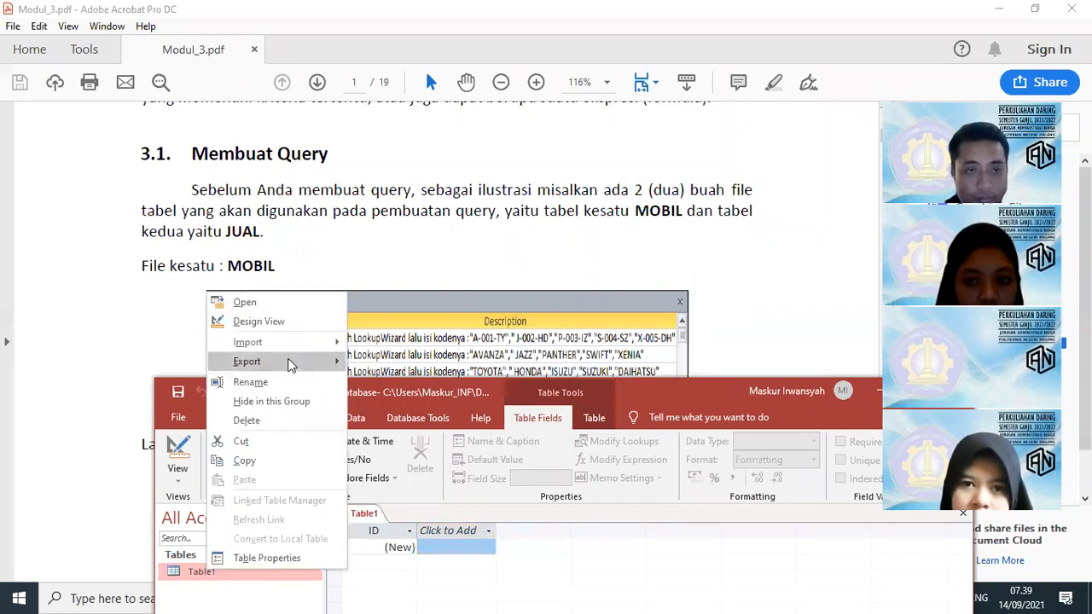
click(259, 321)
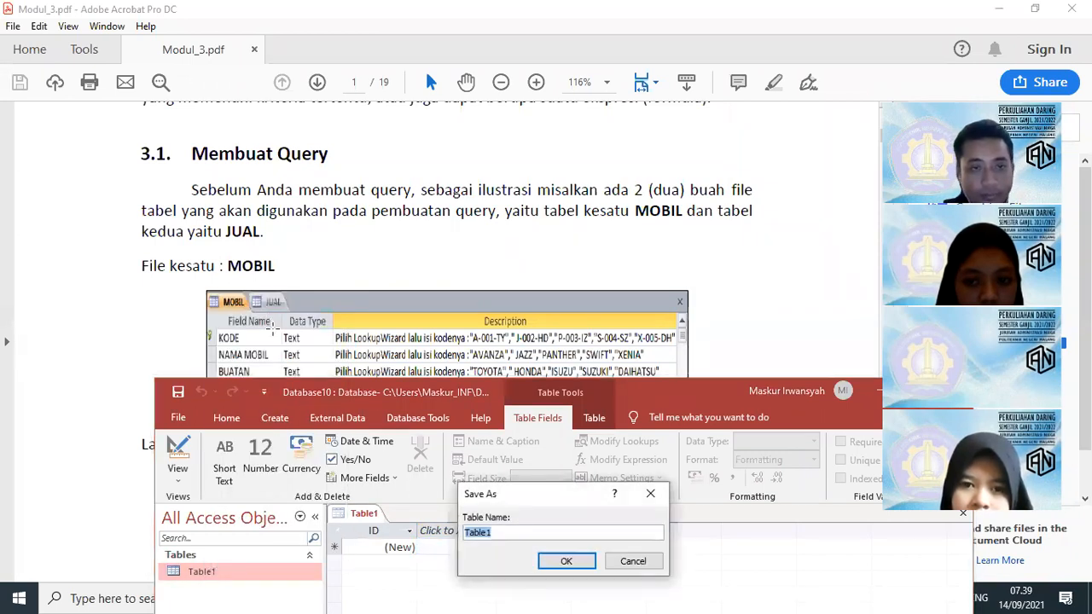
text(MOBIL)
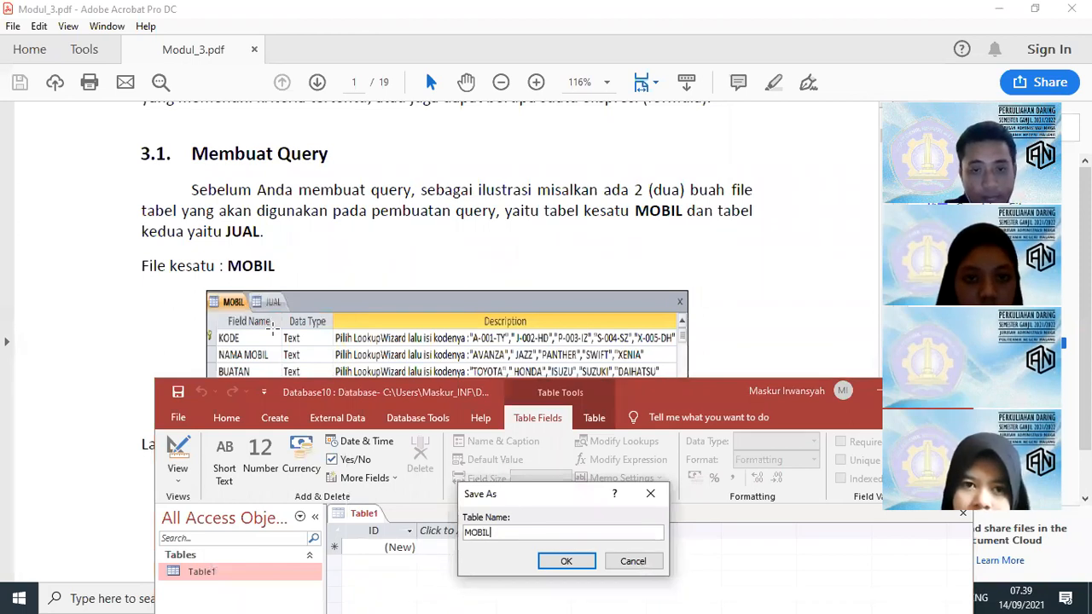
key(Return)
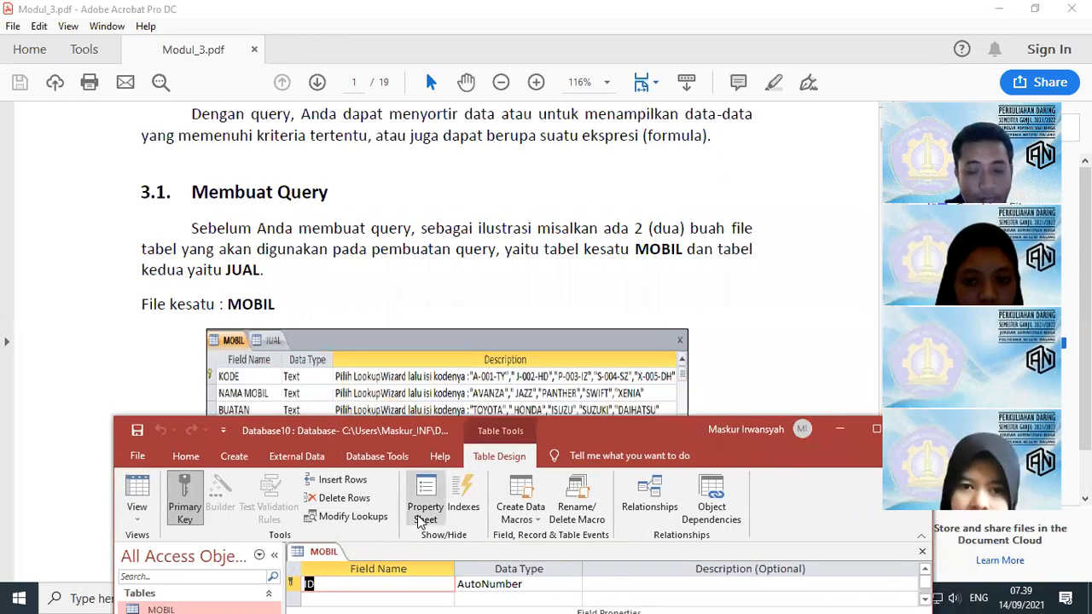
text(KODE)
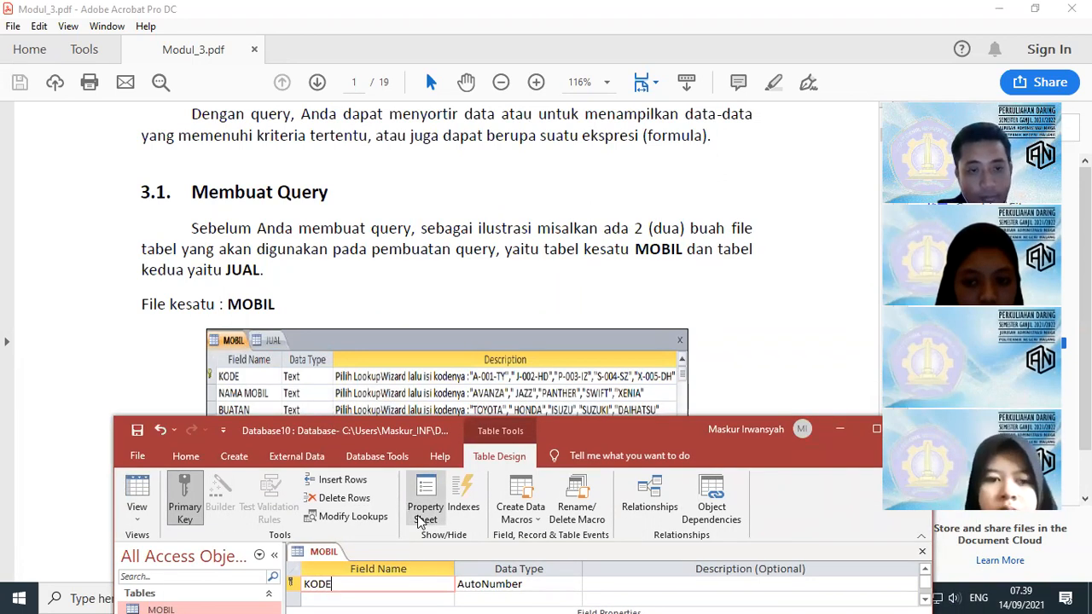
key(Tab)
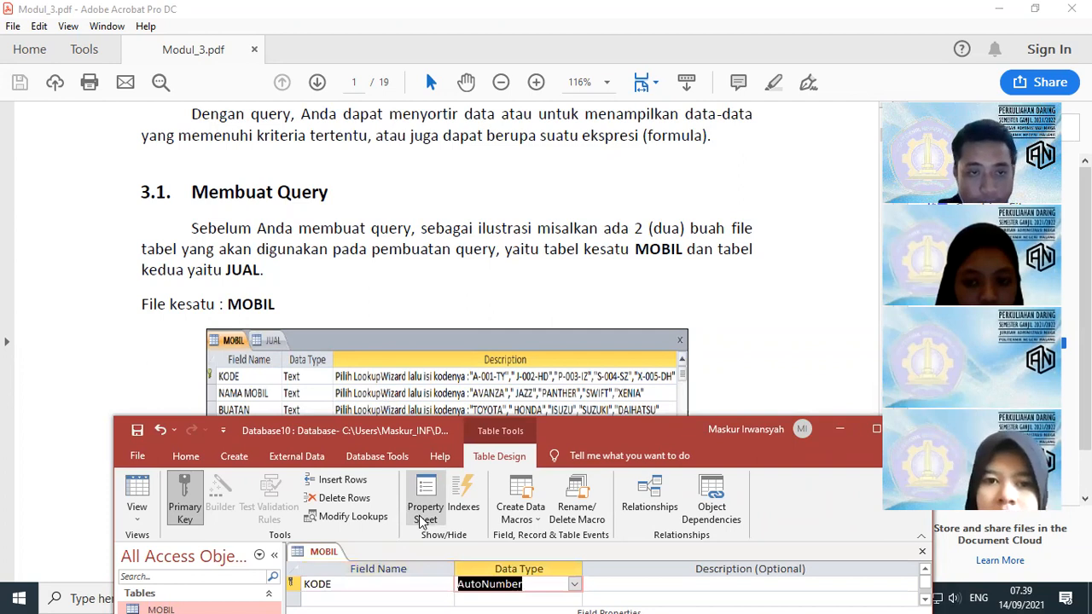
- Try to start the Lookup Wizard for the KODE field while its data type is AutoNumber
drag(608, 434, 608, 438)
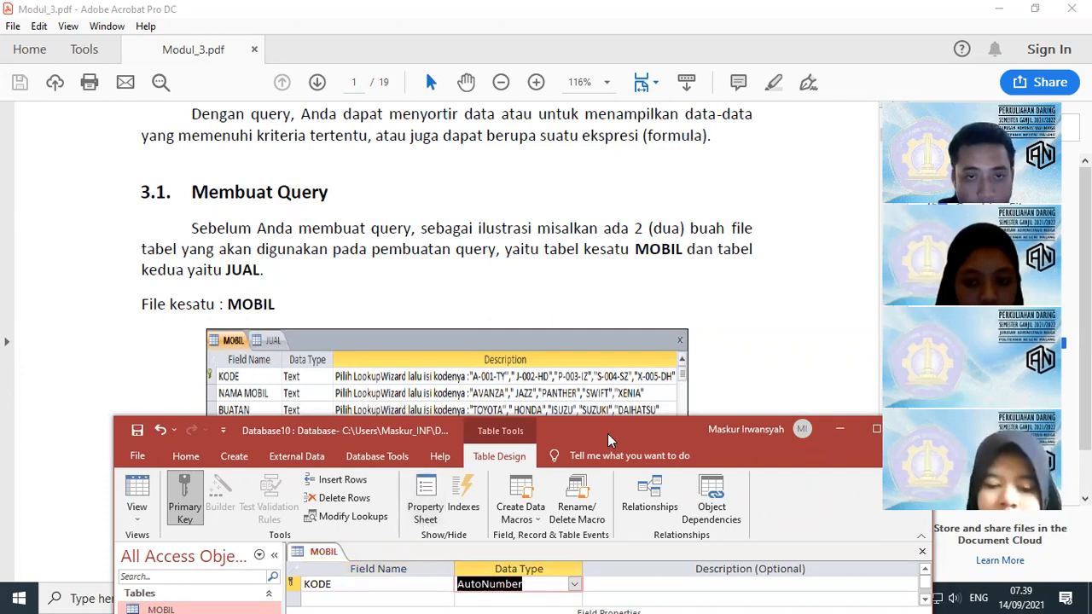
click(573, 589)
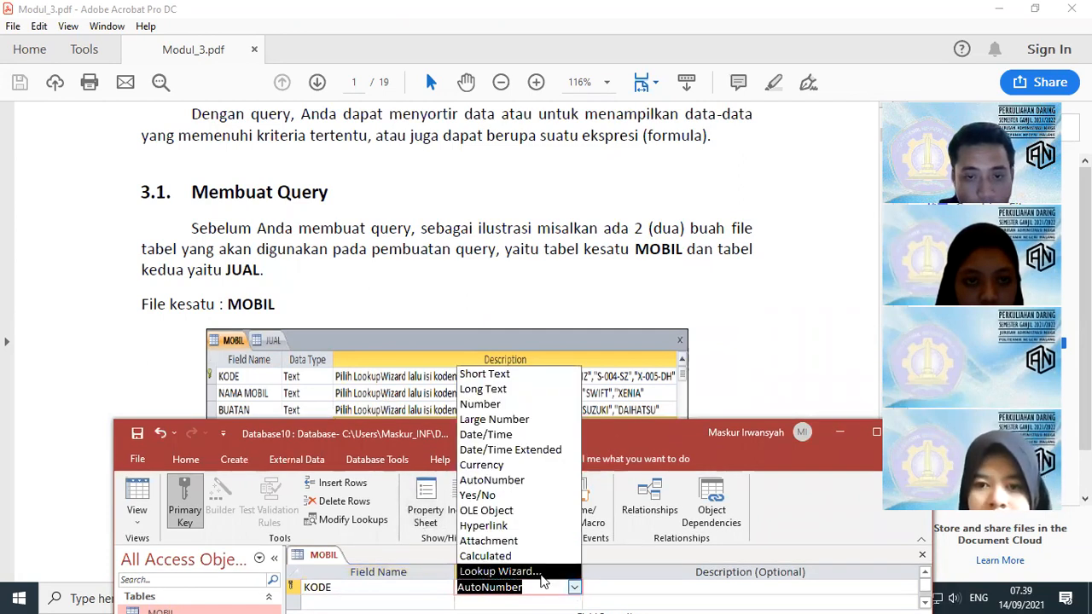
click(541, 571)
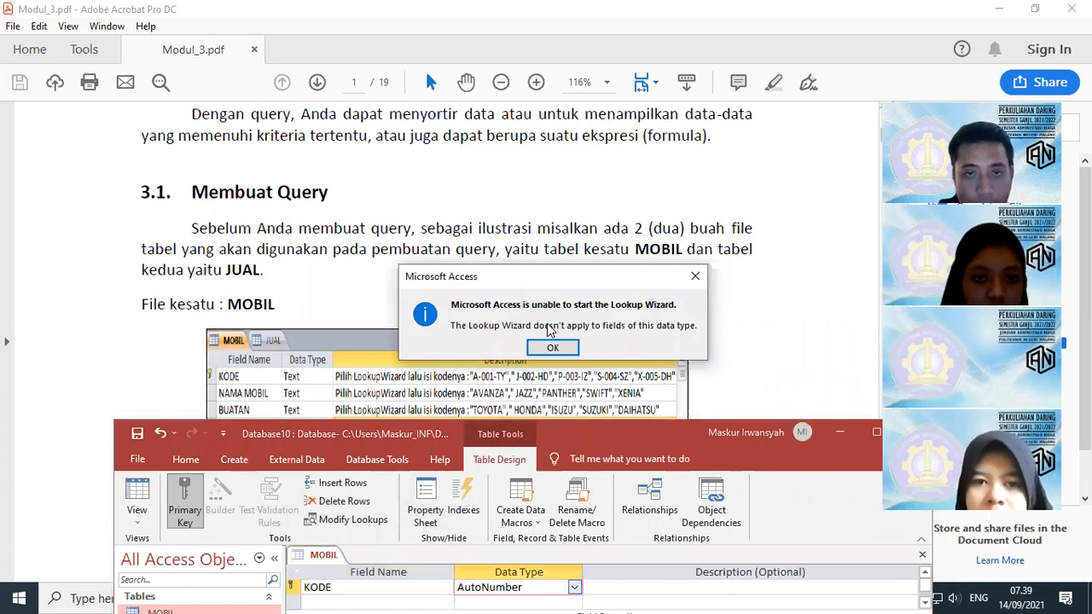
click(552, 345)
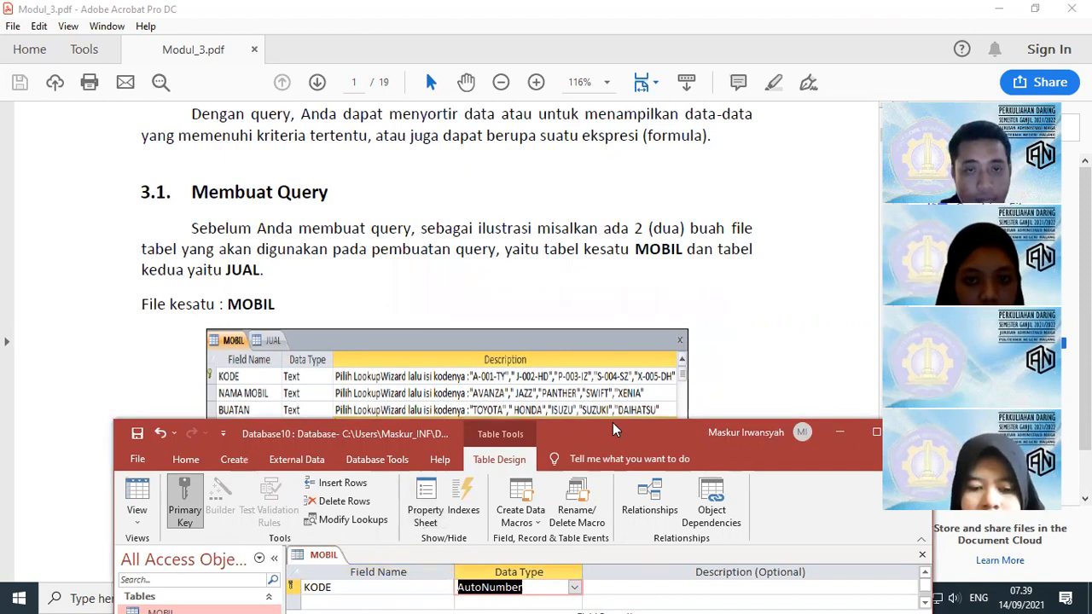
drag(612, 422, 534, 115)
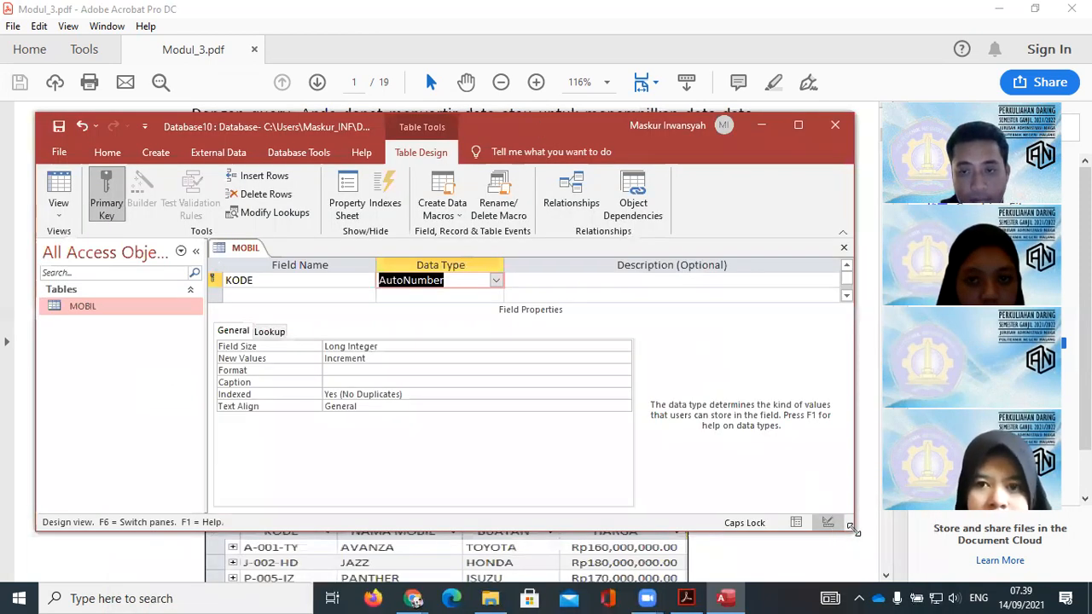
drag(850, 527, 595, 431)
click(496, 280)
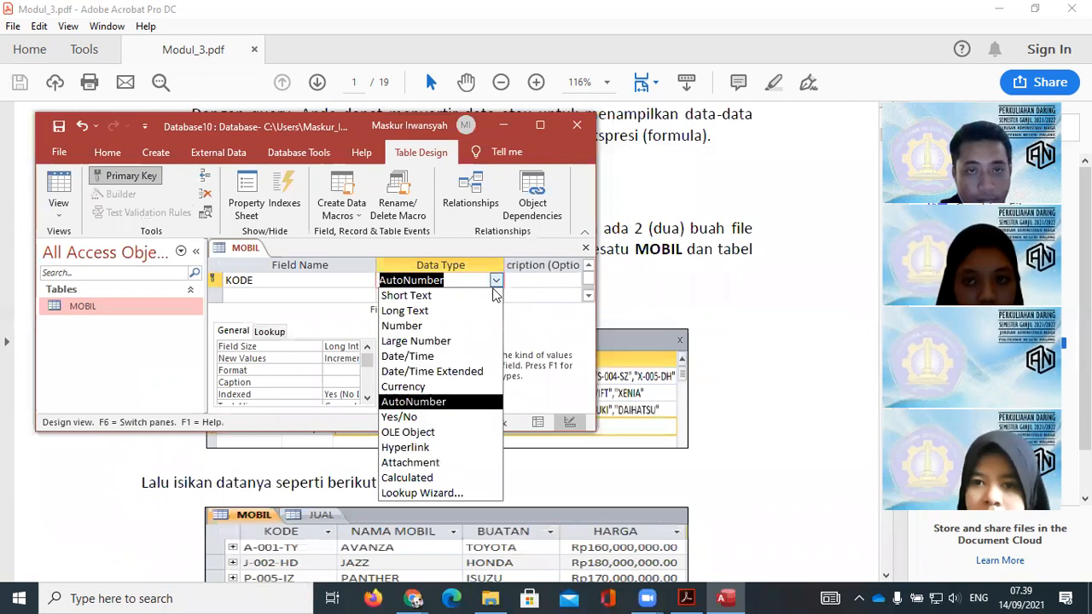
click(452, 494)
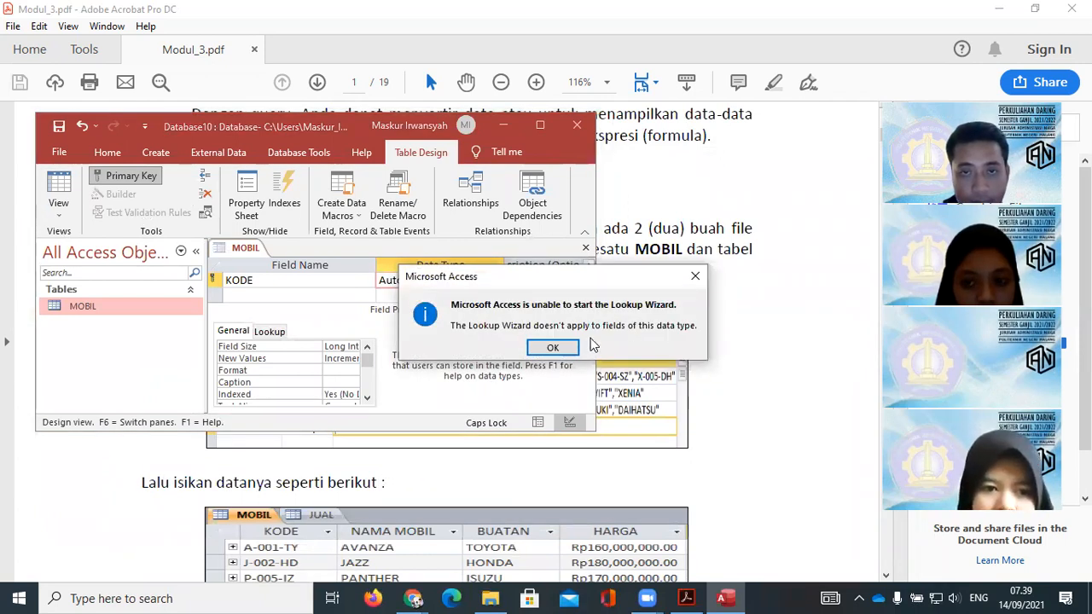
click(552, 347)
- Set the KODE field's data type to Short Text and start the Lookup Wizard with the option to type in the values
click(494, 281)
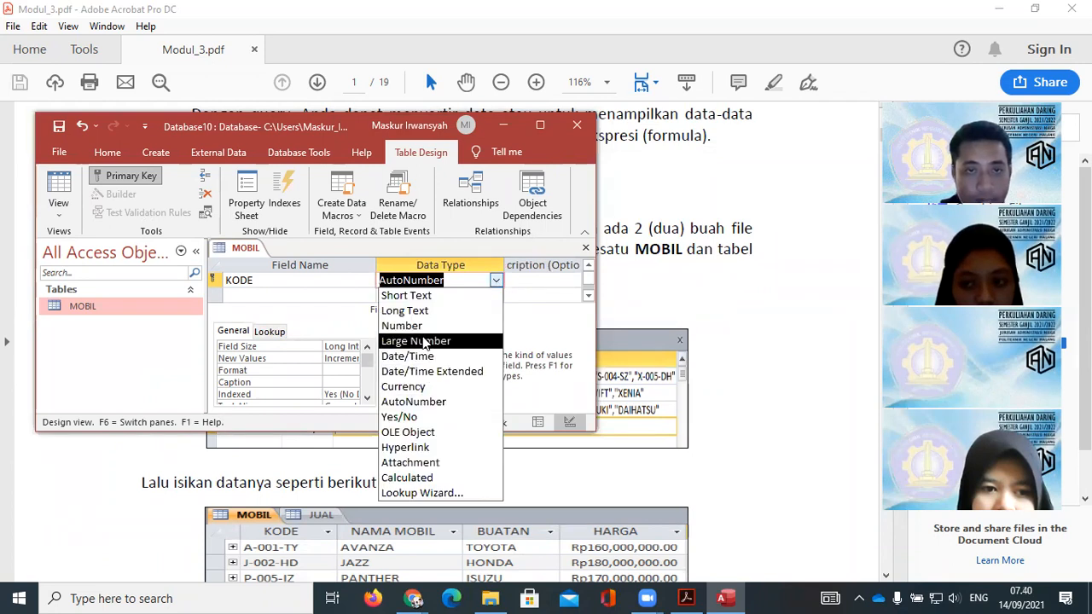
click(415, 299)
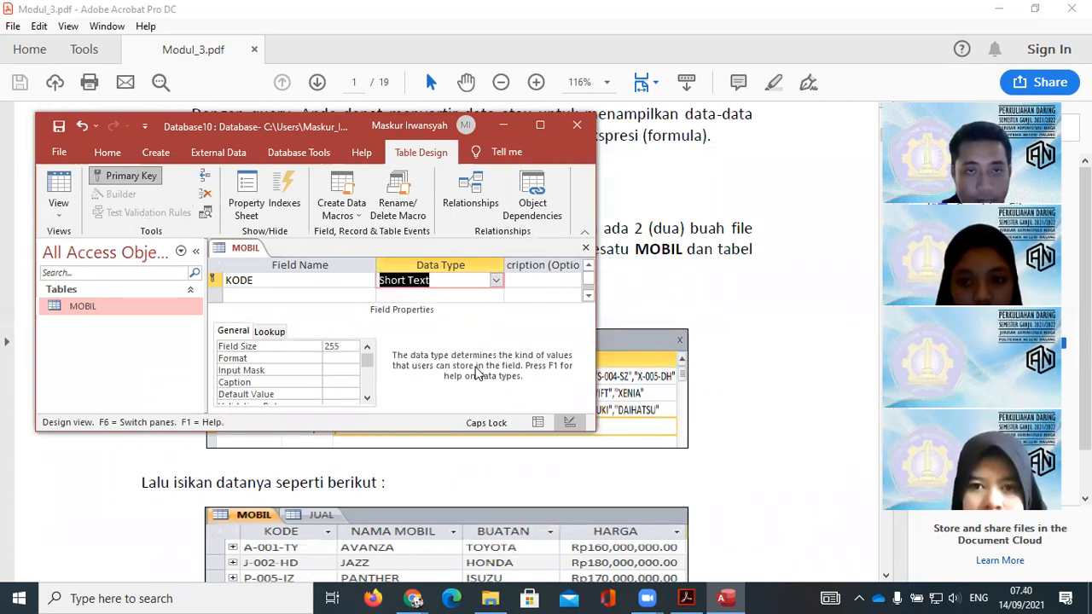
click(493, 278)
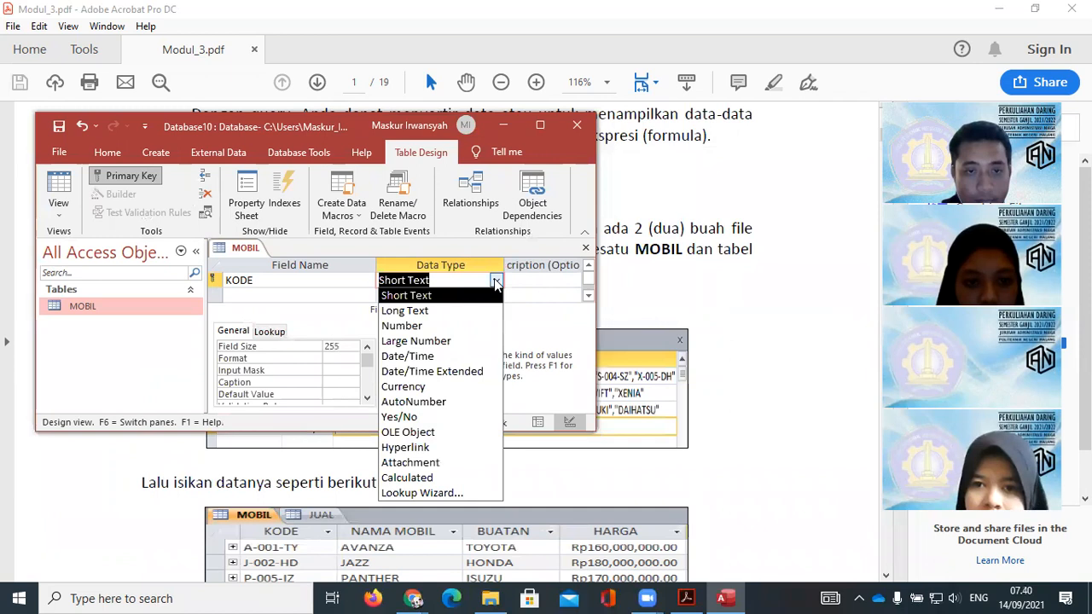
click(452, 487)
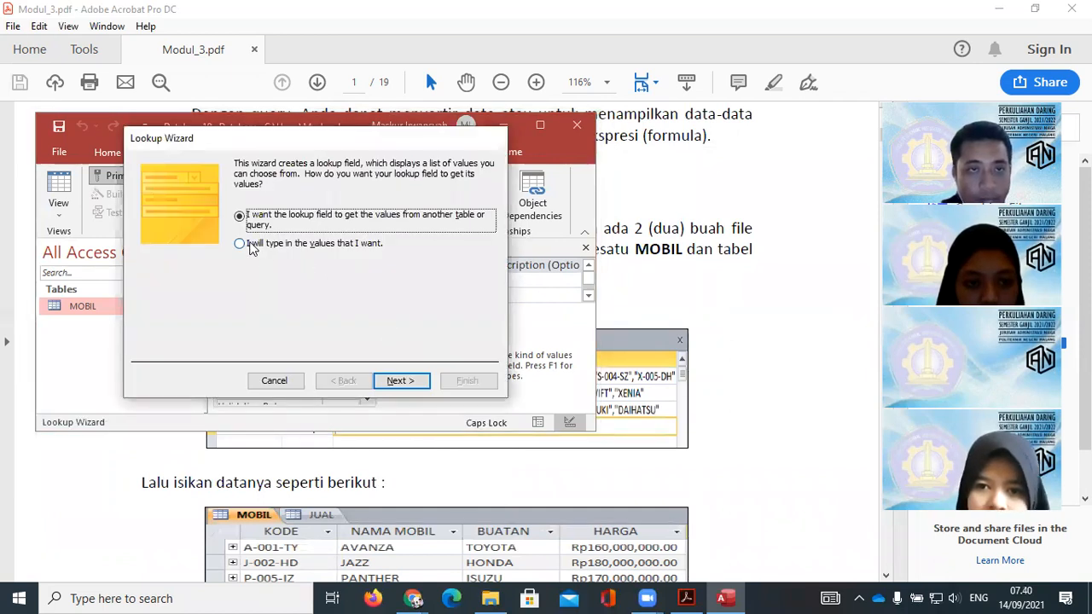
click(252, 246)
click(398, 381)
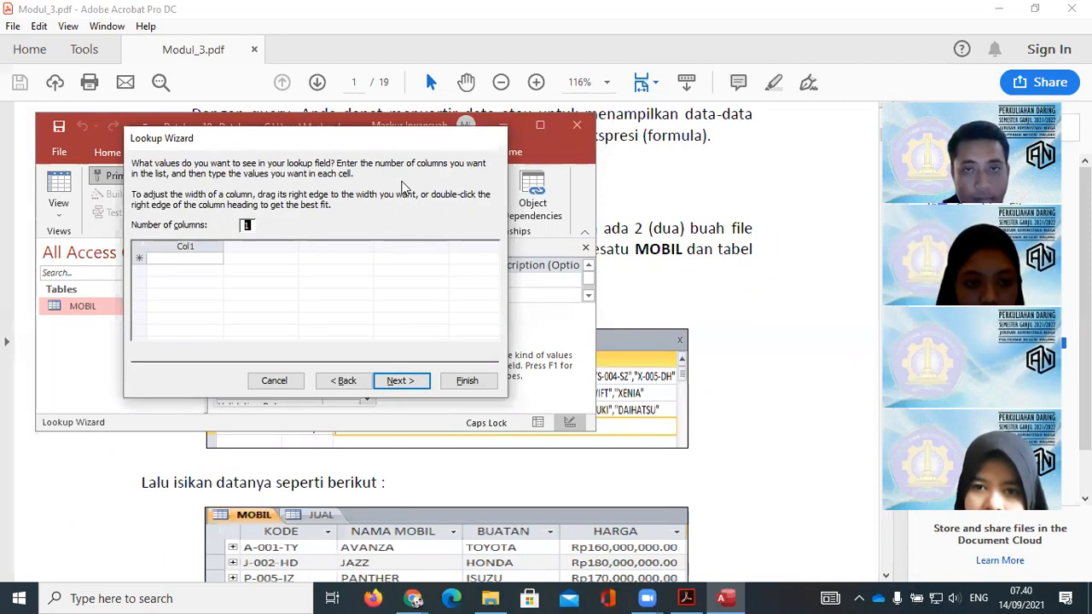
- Move the Lookup Wizard and the database window out of the way to uncover the PDF's MOBIL table definition
click(618, 486)
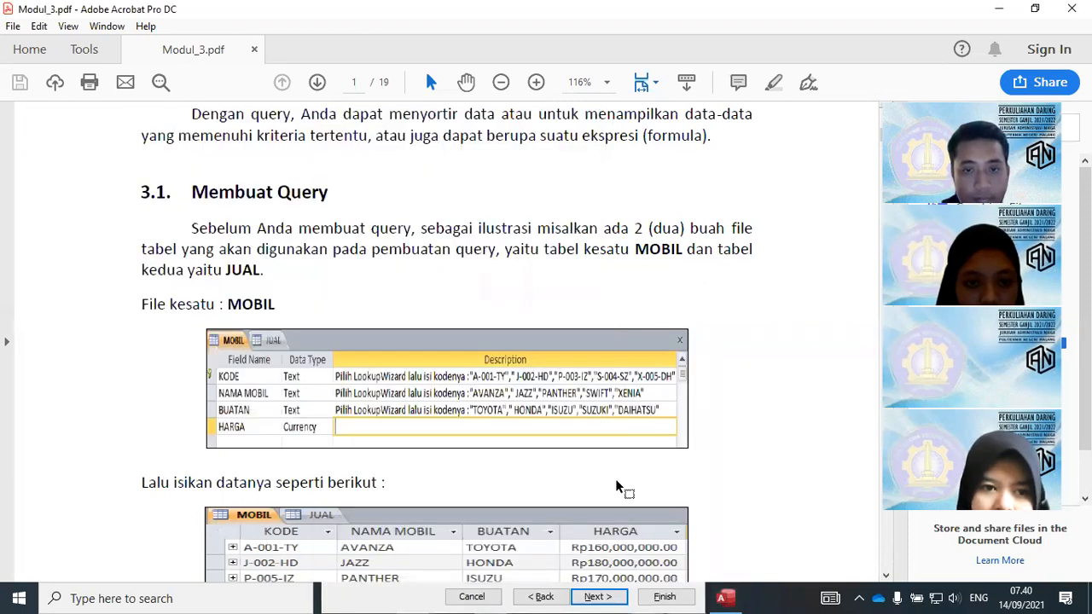
click(723, 598)
click(502, 127)
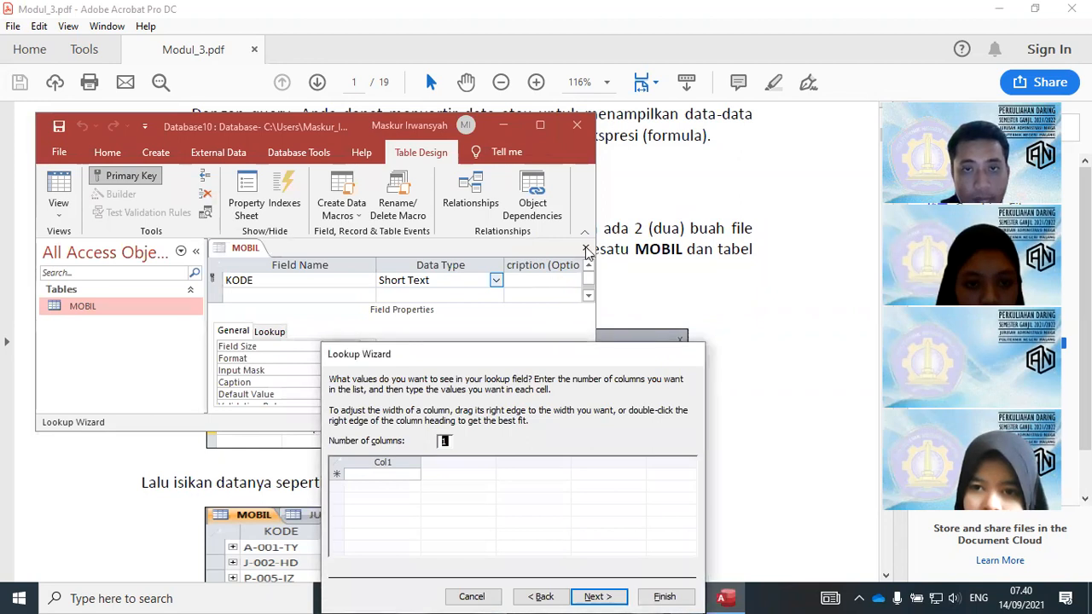
click(824, 284)
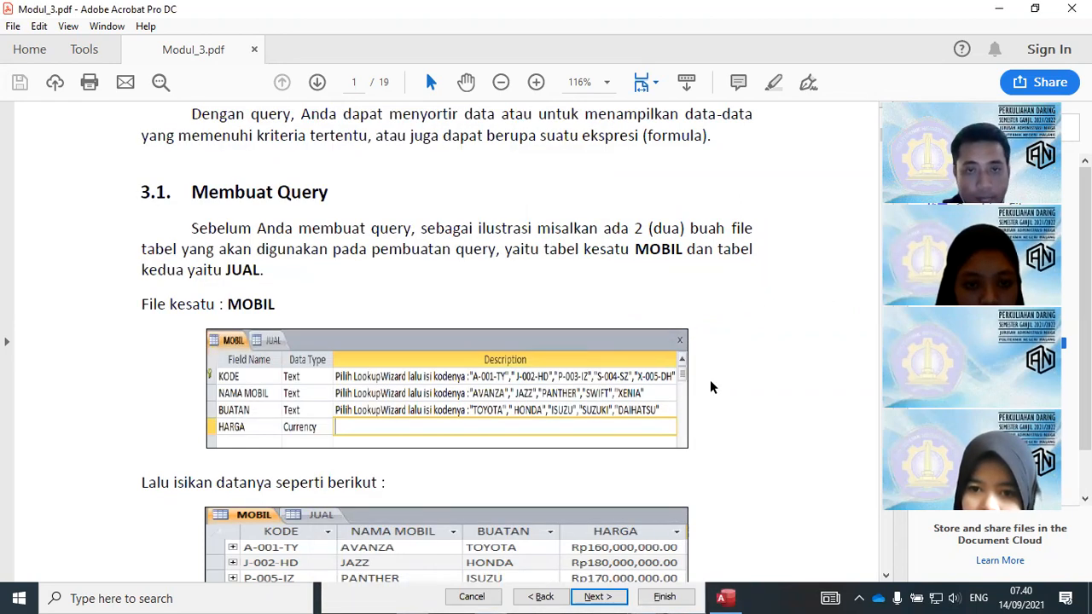
- Open an empty Notepad document and reduce its window's height to uncover the PDF behind it
key(super+r)
key(Return)
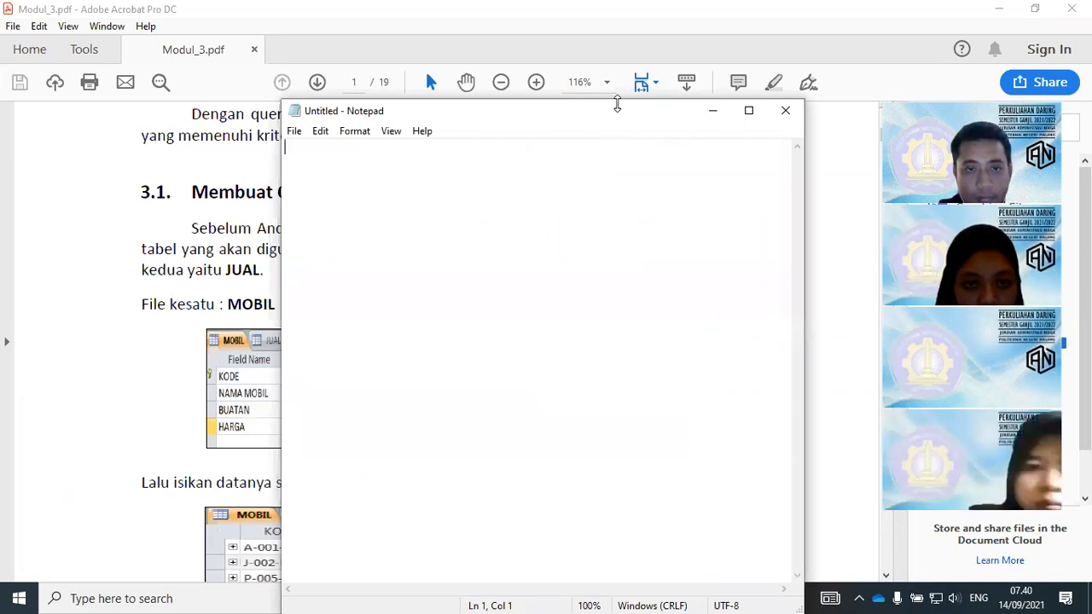
drag(617, 103, 622, 443)
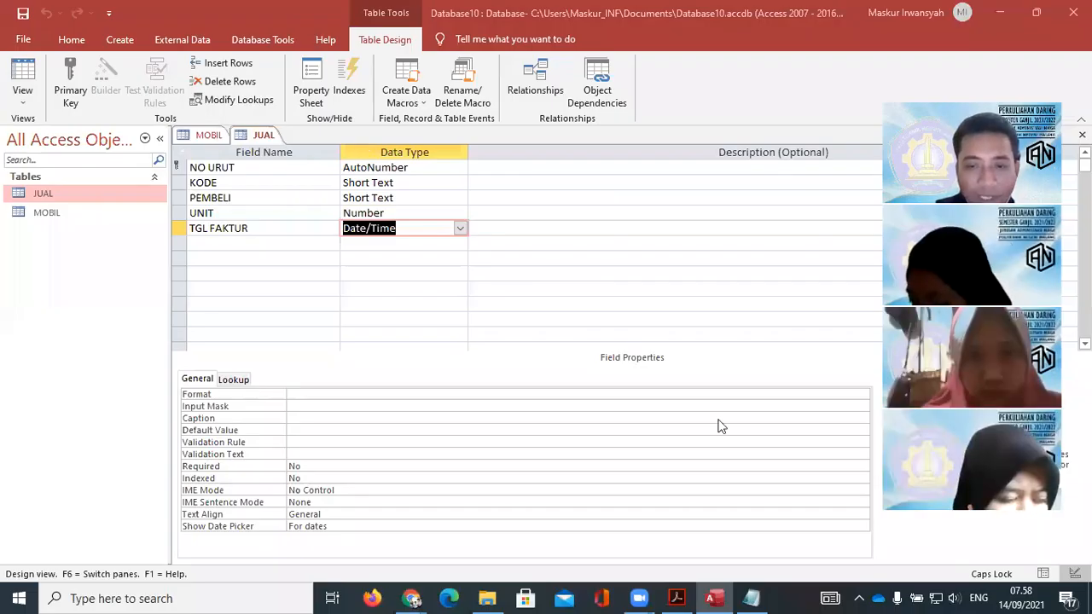
- Switch back to the module PDF and bring the JUAL table definition into view
click(716, 597)
scroll(297, 378, up, 2)
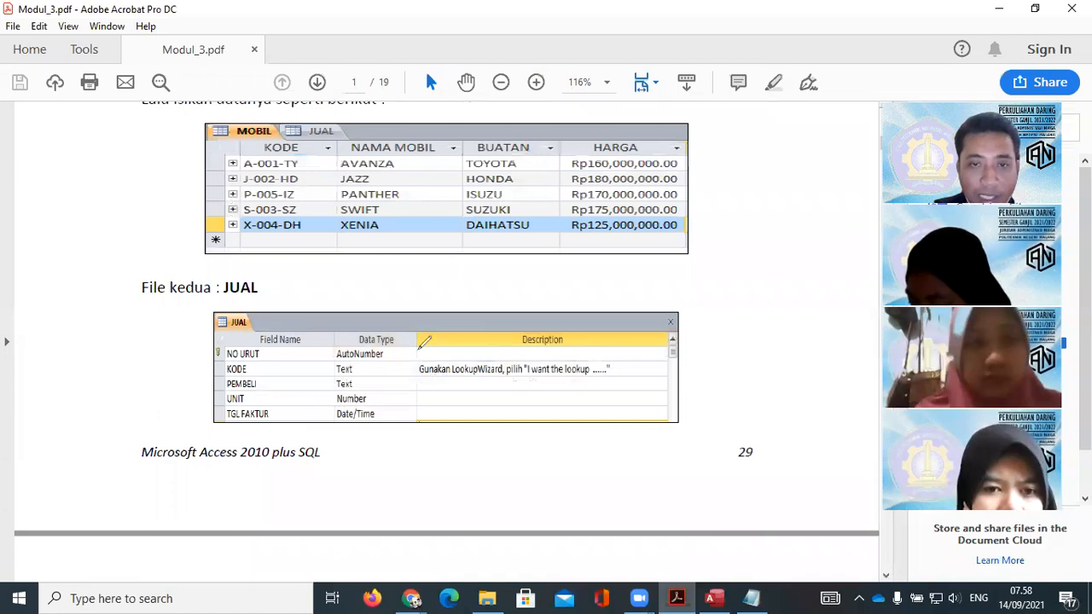
mouse_move(418, 348)
mouse_down()
mouse_move(397, 369)
mouse_move(462, 341)
mouse_up()
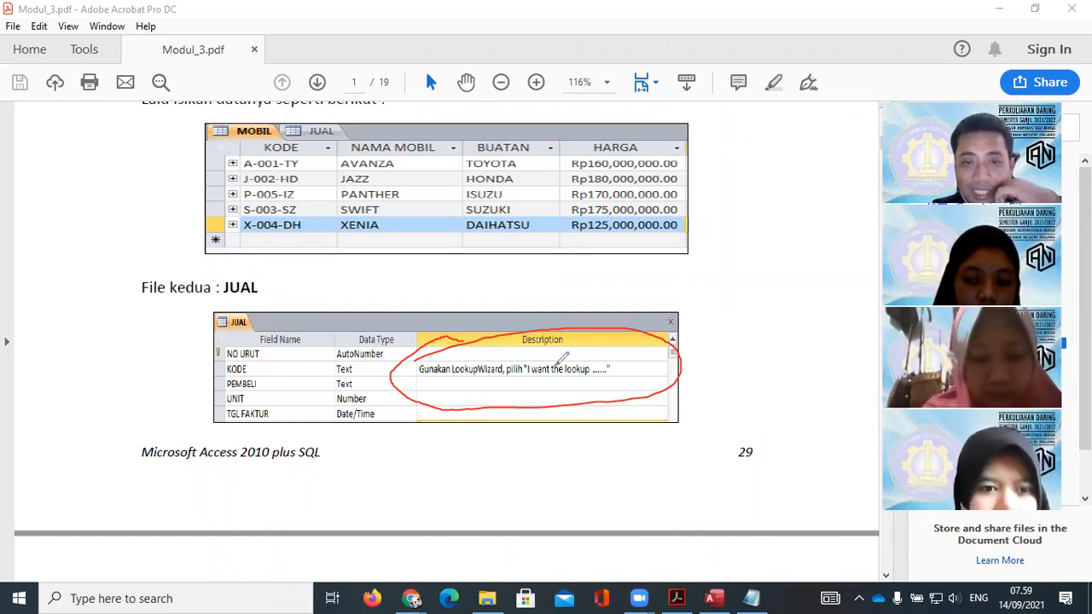
mouse_move(528, 365)
mouse_down()
mouse_move(604, 368)
mouse_move(540, 355)
mouse_up()
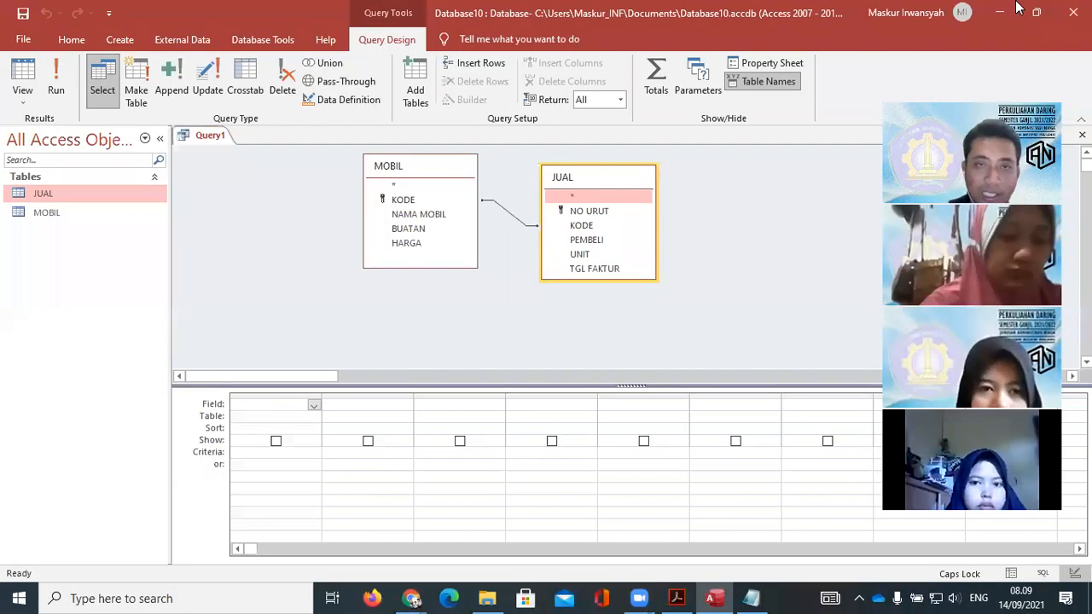
click(933, 68)
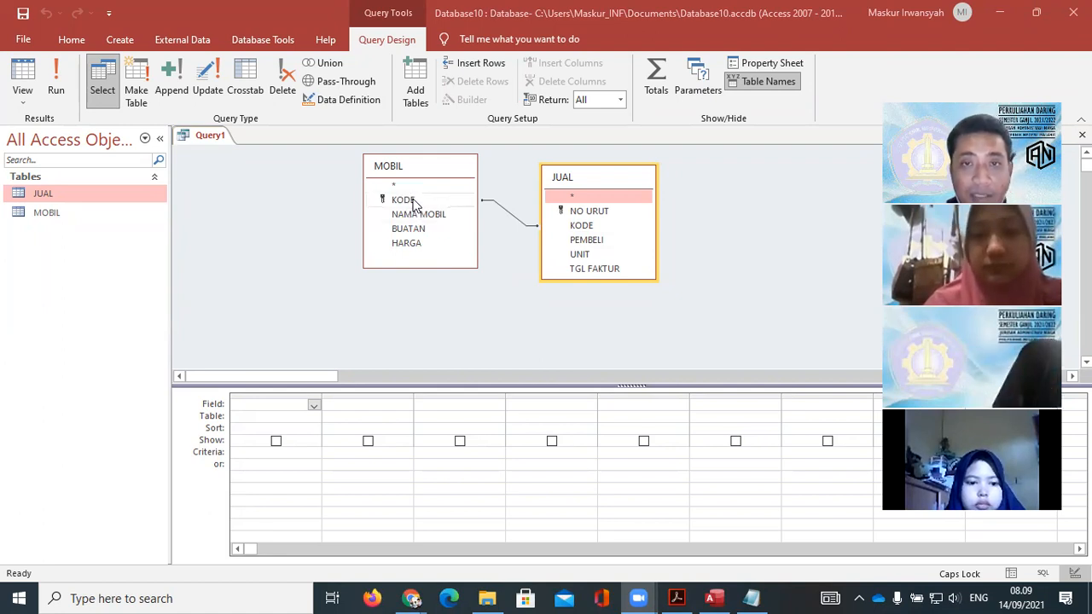
click(579, 230)
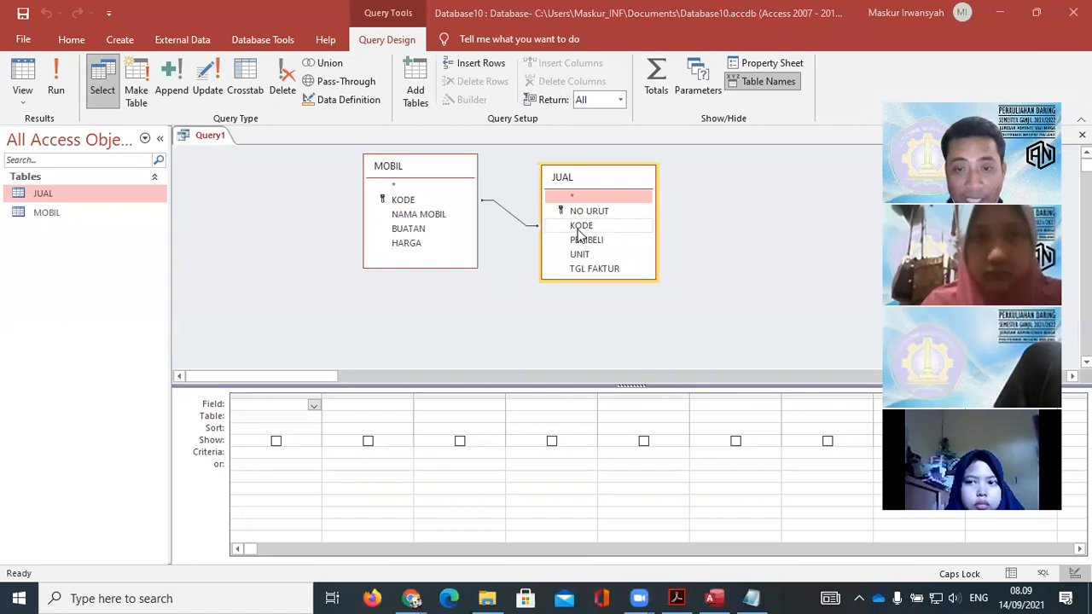
- Switch to the module PDF and bring the filled-in query design grid example on page 33 into view
click(675, 597)
scroll(680, 155, down, 5)
scroll(655, 205, up, 3)
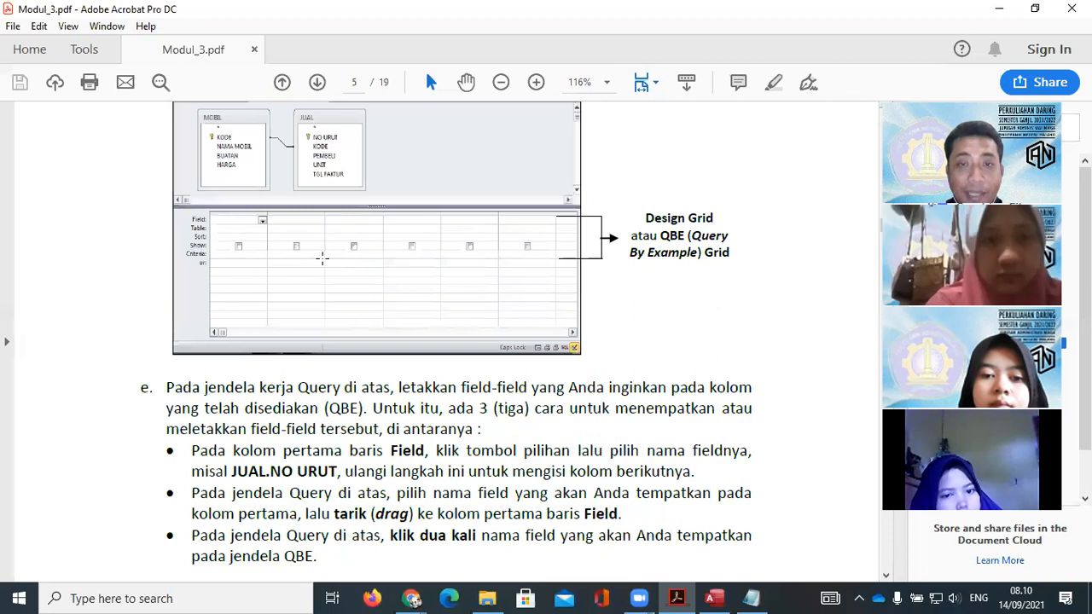
scroll(623, 350, down, 10)
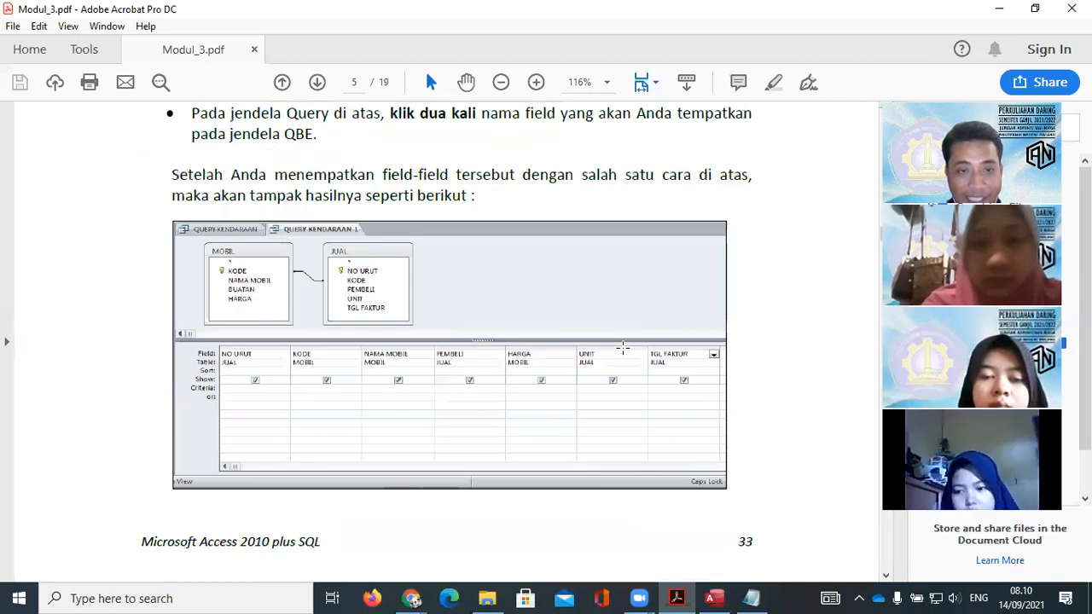
scroll(622, 346, down, 1)
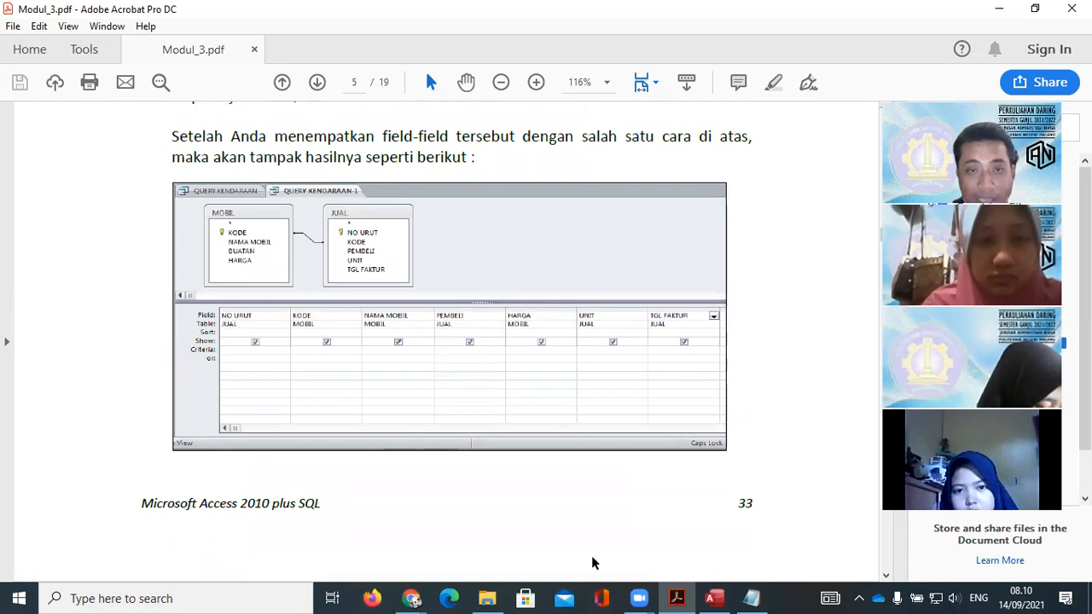
- Return to Access, shrink its window and place it above the PDF's example grid so both design grids are visible
click(714, 598)
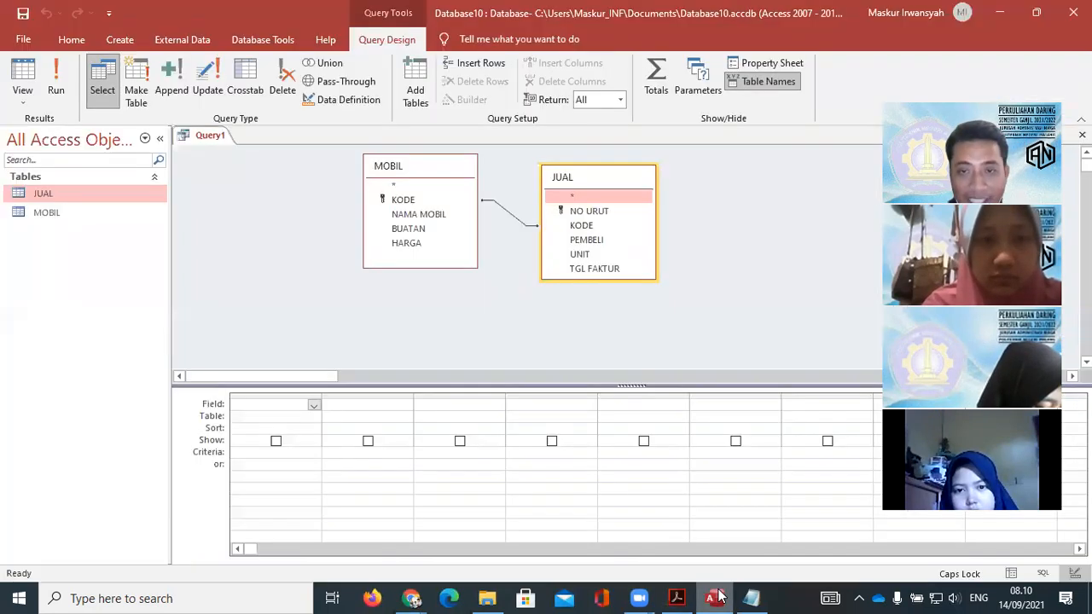
click(1044, 17)
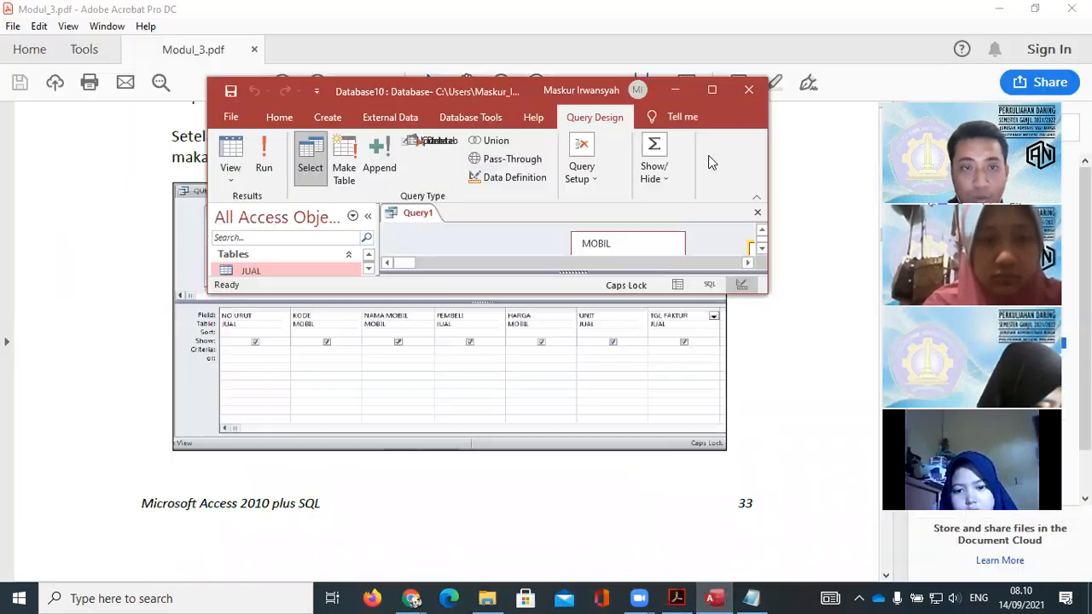
click(761, 248)
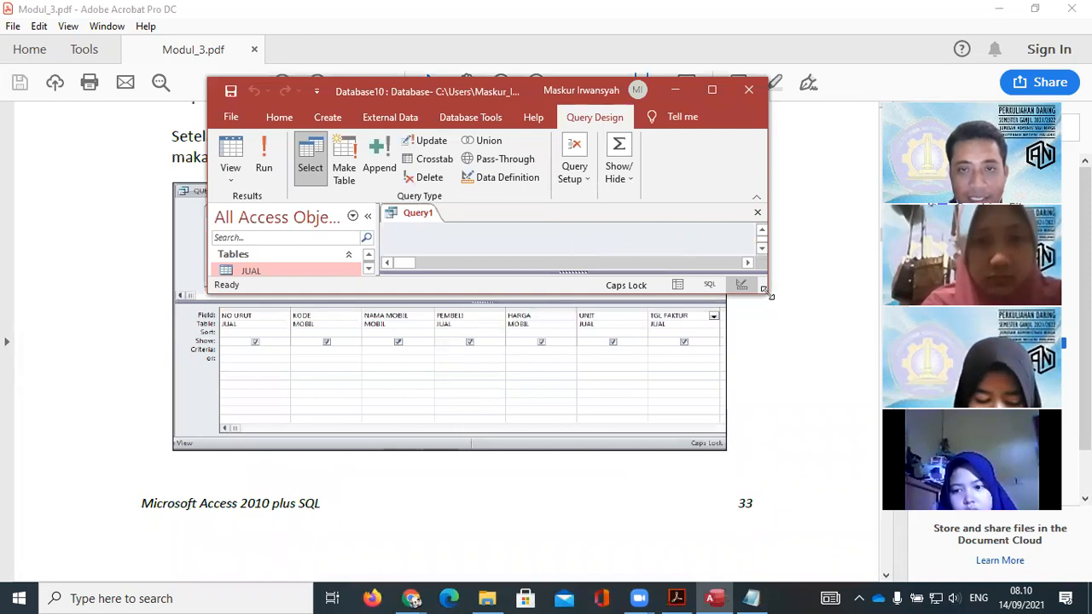
drag(767, 292, 800, 350)
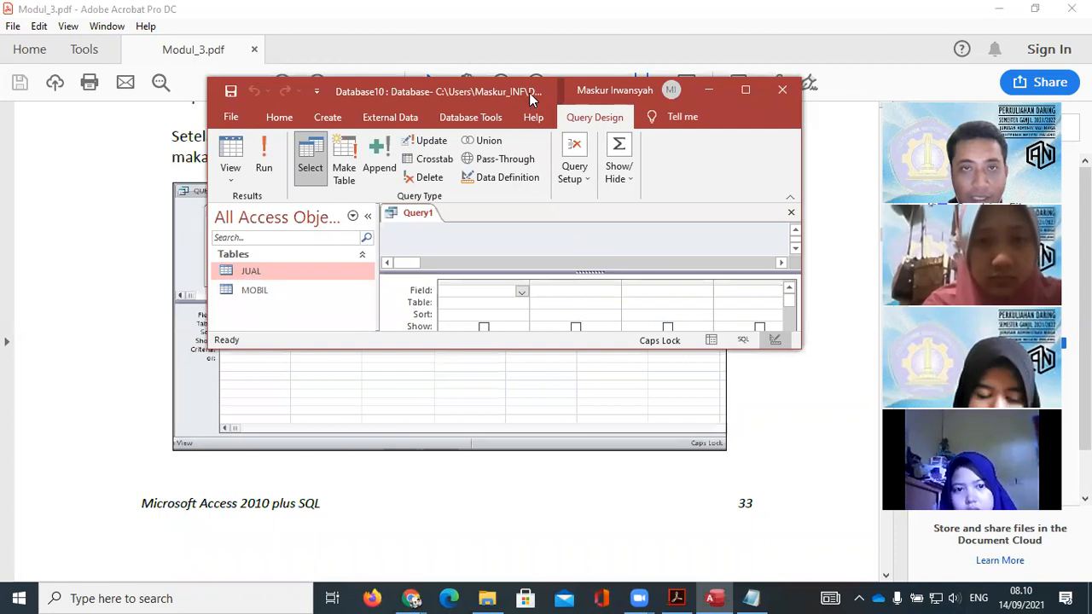
drag(522, 82, 487, 32)
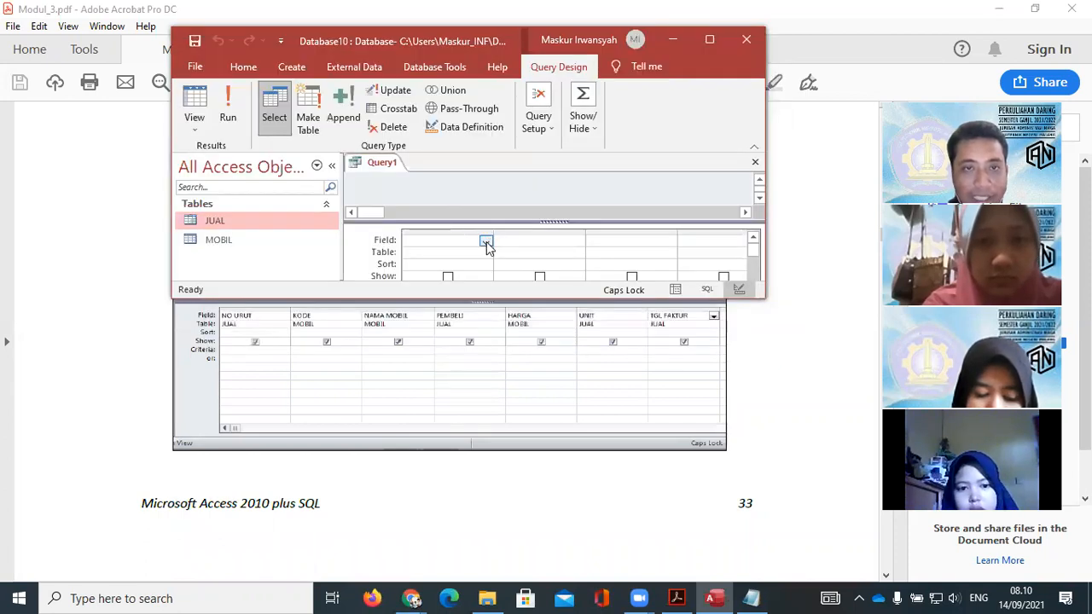
- Set the query's first two columns to NO URUT from JUAL and KODE from MOBIL
click(485, 242)
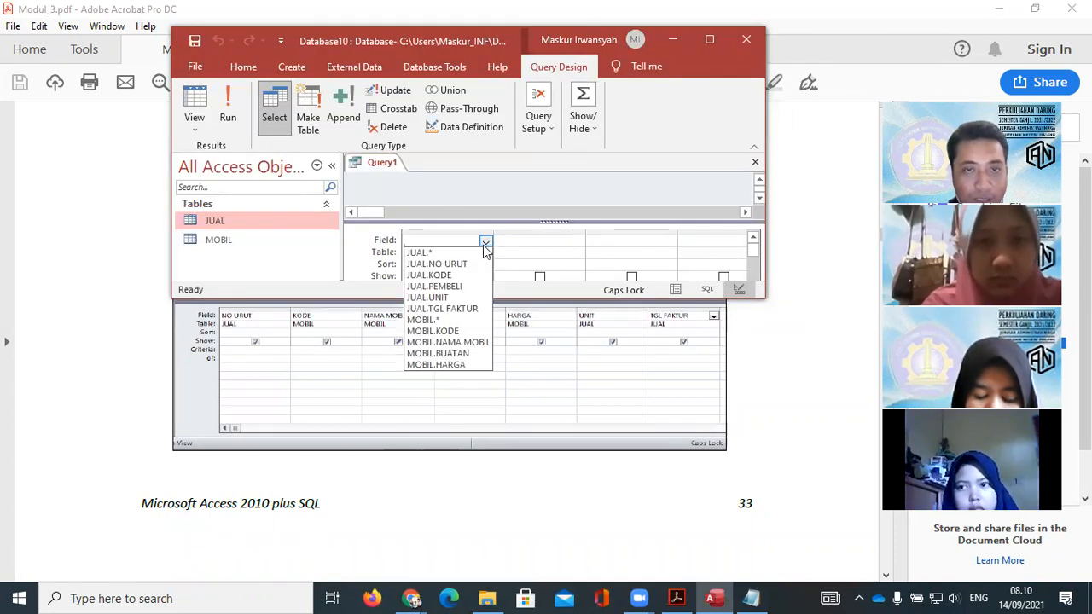
click(474, 265)
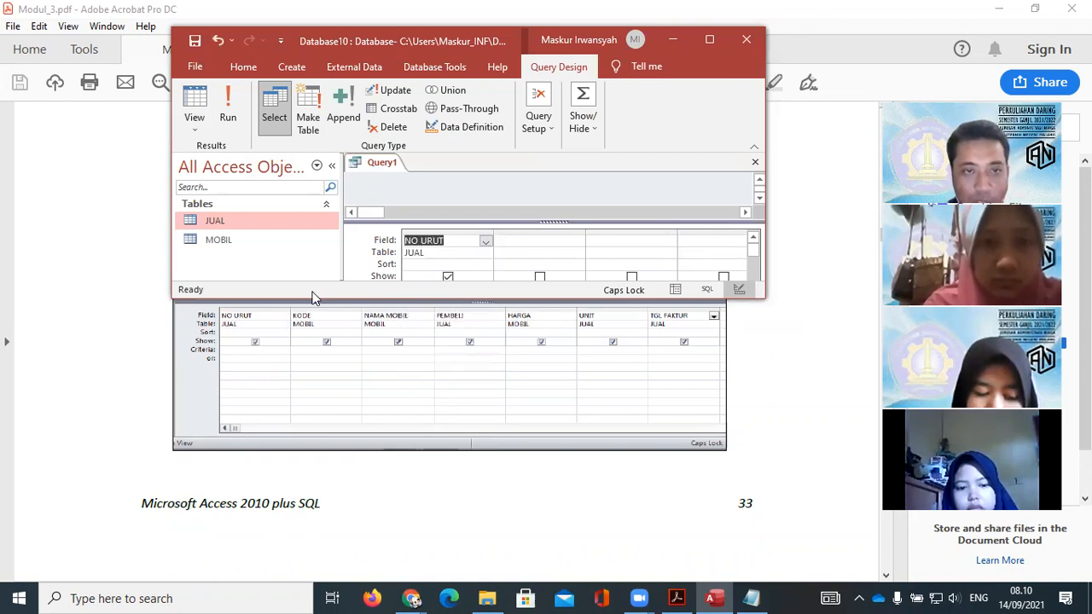
click(526, 240)
click(577, 243)
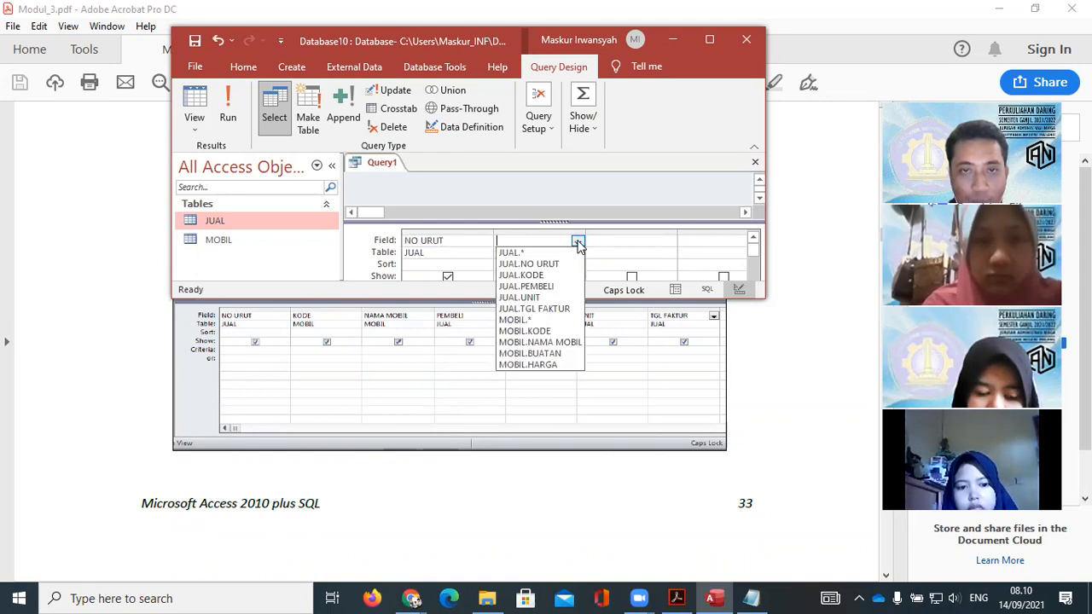
click(556, 329)
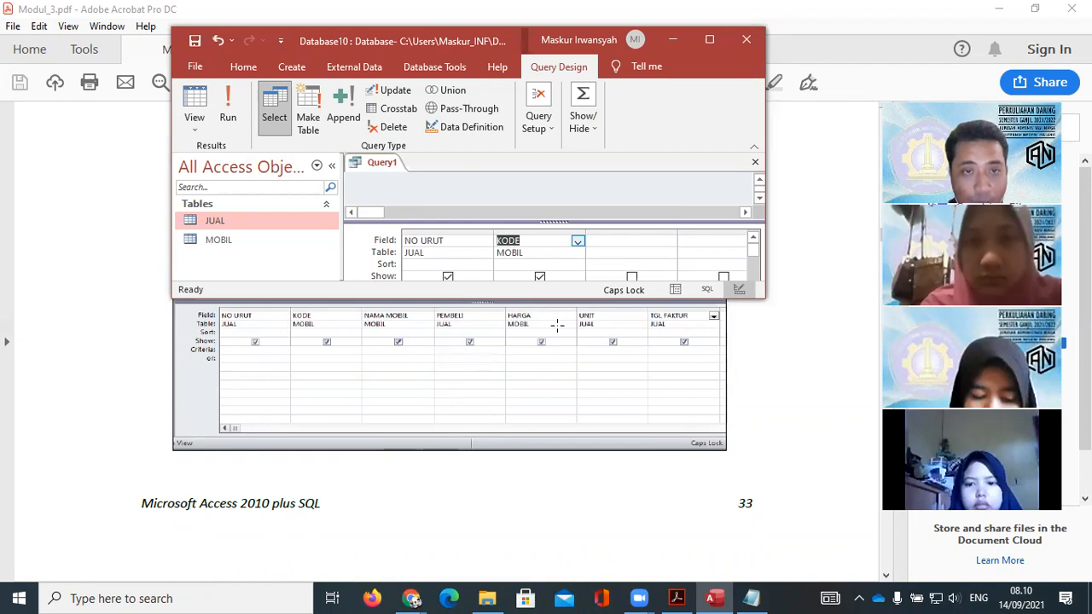
- Add NAMA MOBIL from MOBIL and PEMBELI from JUAL as the query's third and fourth columns
click(624, 243)
click(670, 241)
click(669, 242)
click(670, 242)
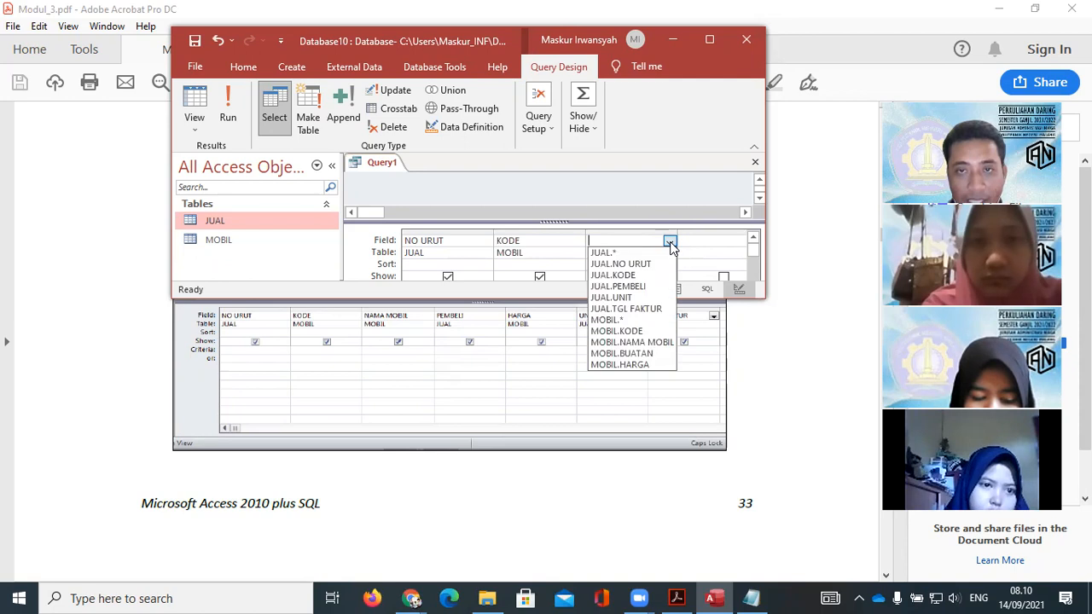
click(627, 342)
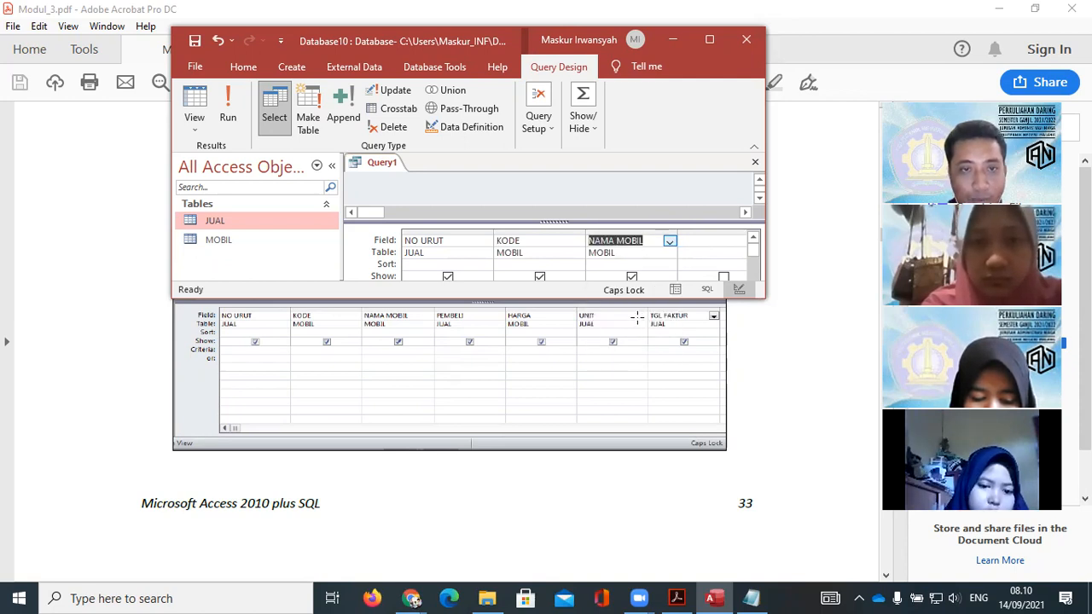
click(714, 245)
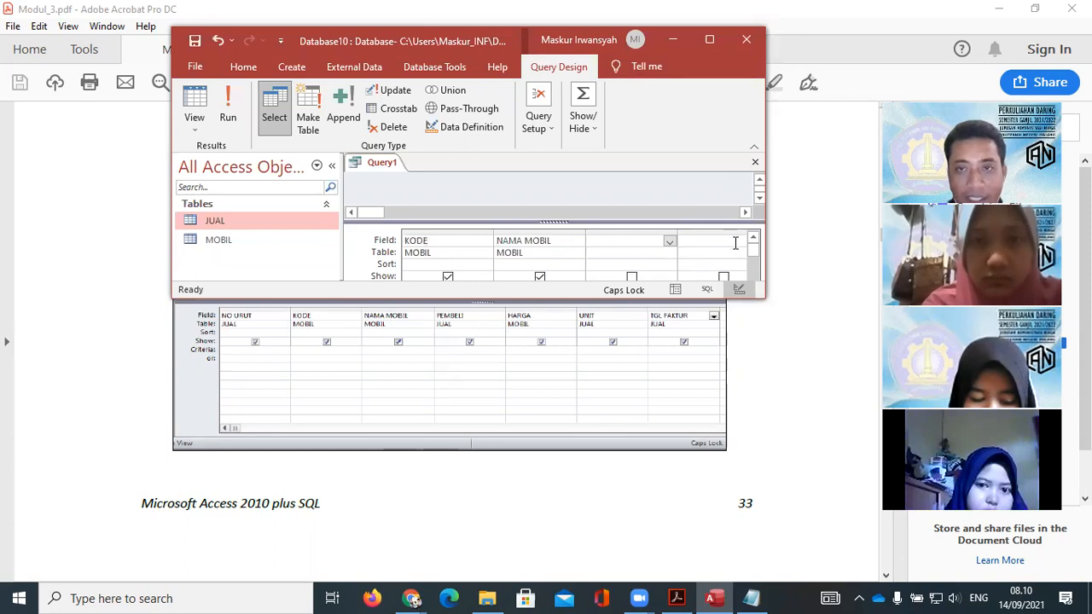
click(670, 241)
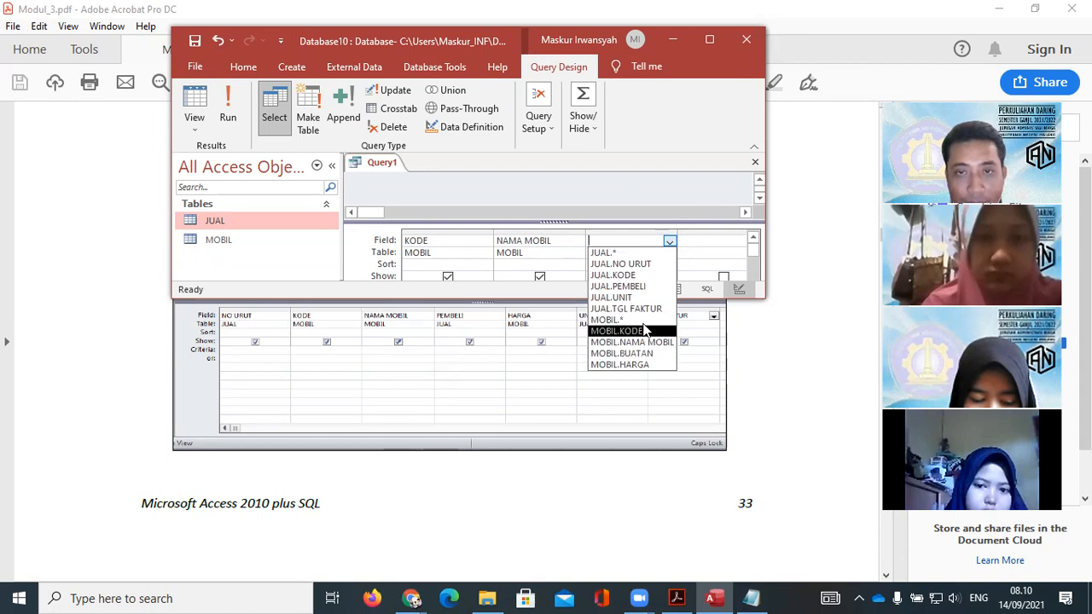
click(642, 286)
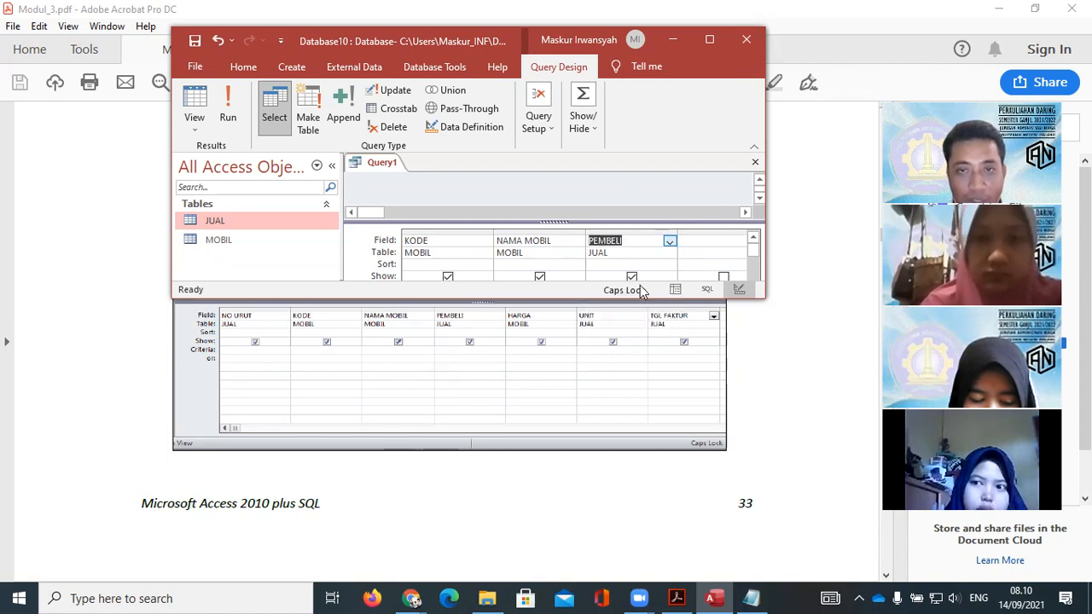
- Add HARGA from MOBIL and UNIT from JUAL as the query's fifth and sixth columns
click(704, 241)
click(669, 243)
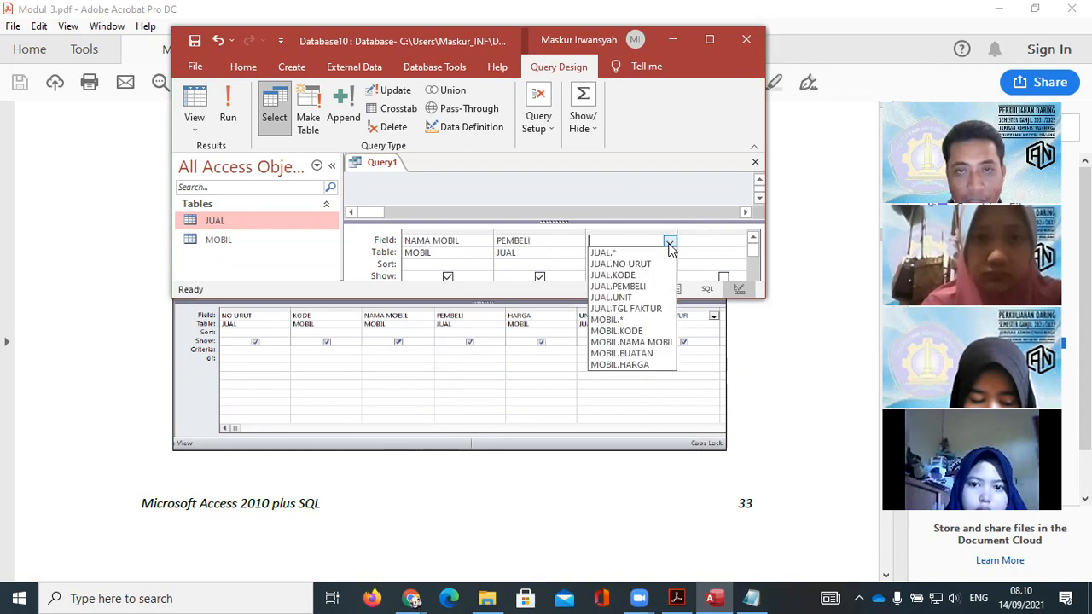
click(644, 365)
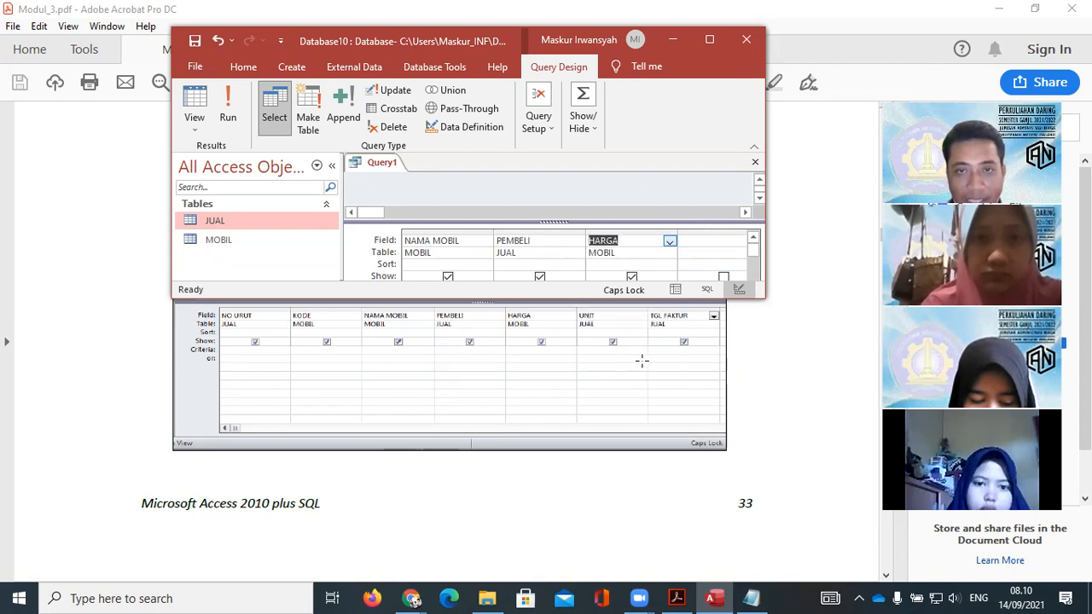
click(709, 239)
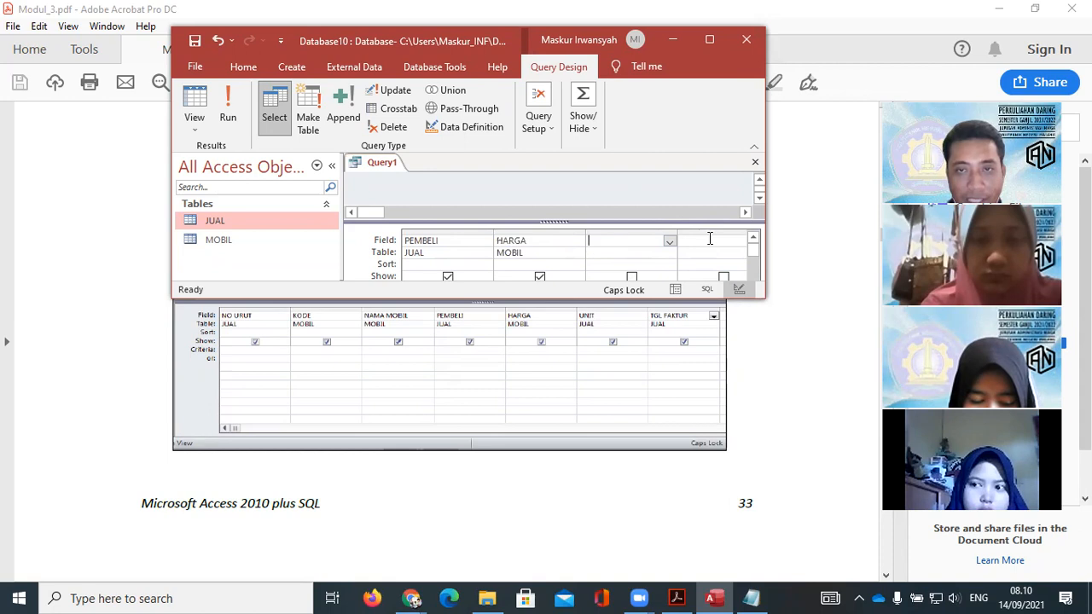
click(669, 242)
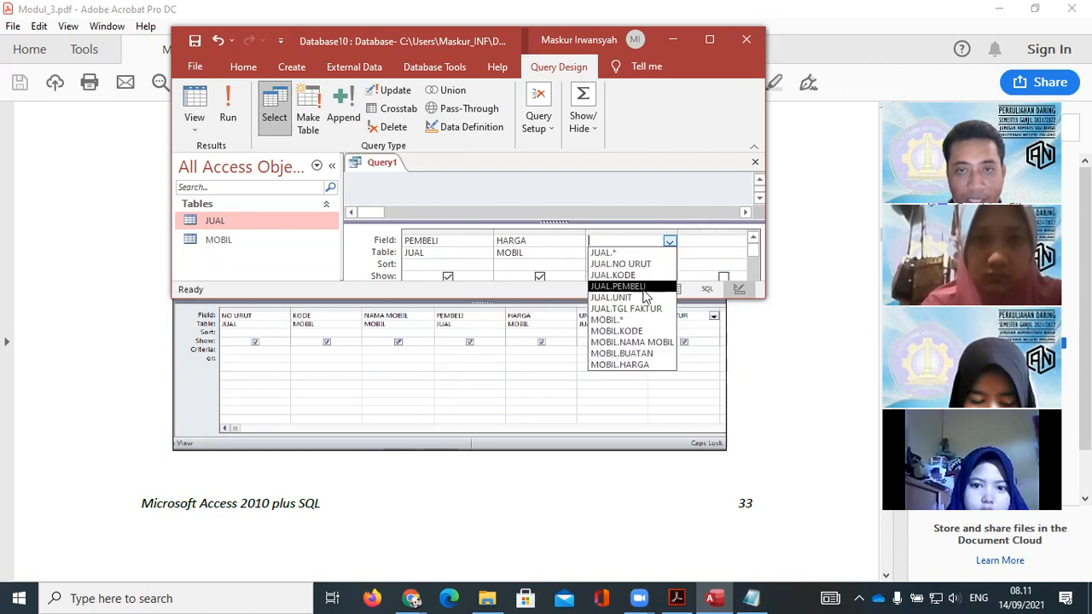
click(643, 297)
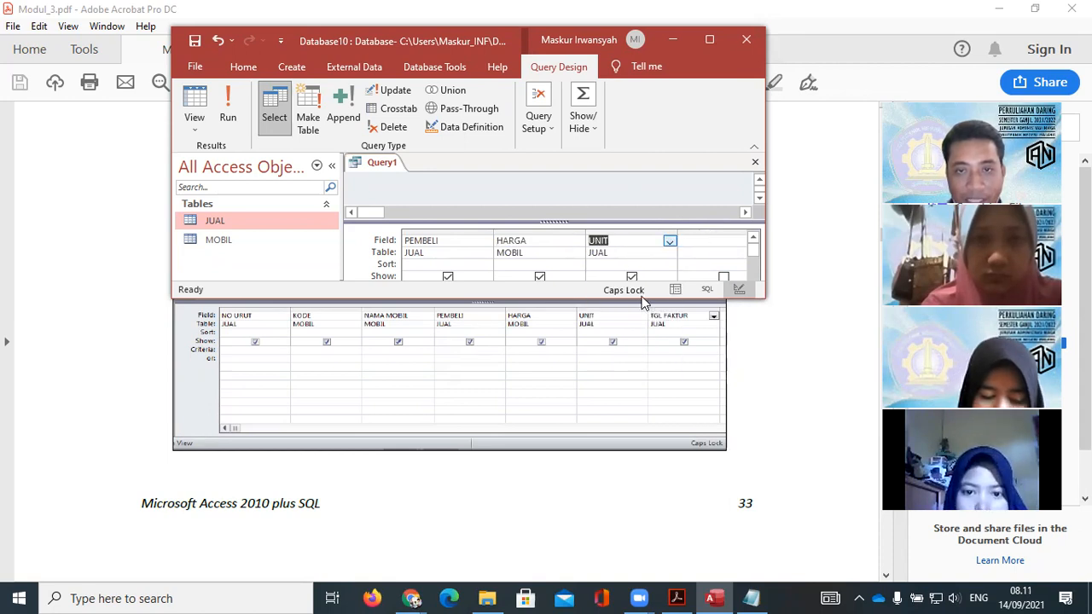
- Add TGL FAKTUR from the JUAL table as the query's seventh column
click(709, 237)
click(669, 241)
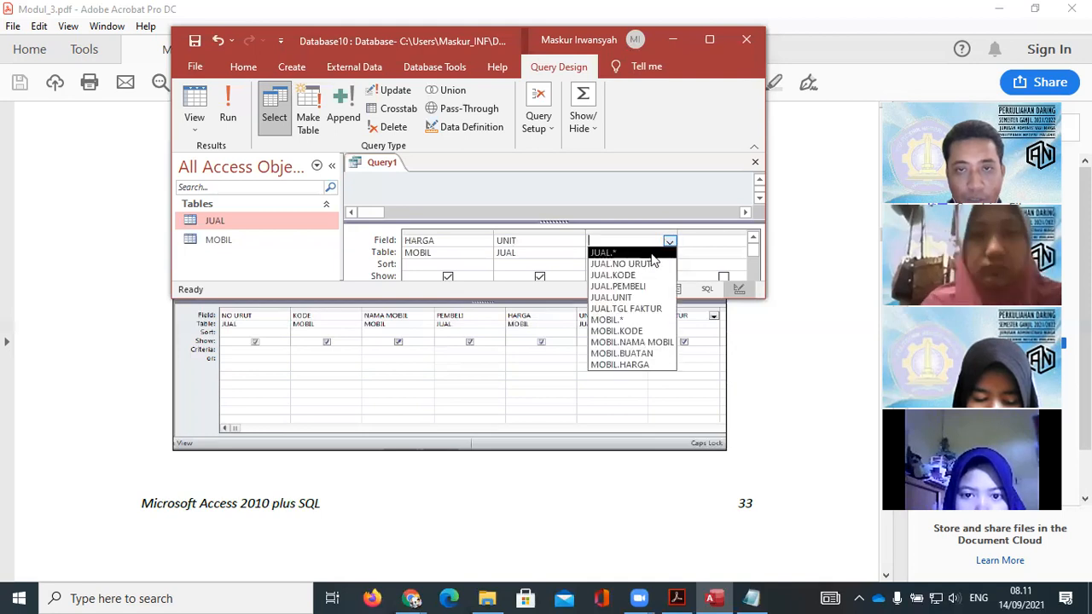
click(646, 308)
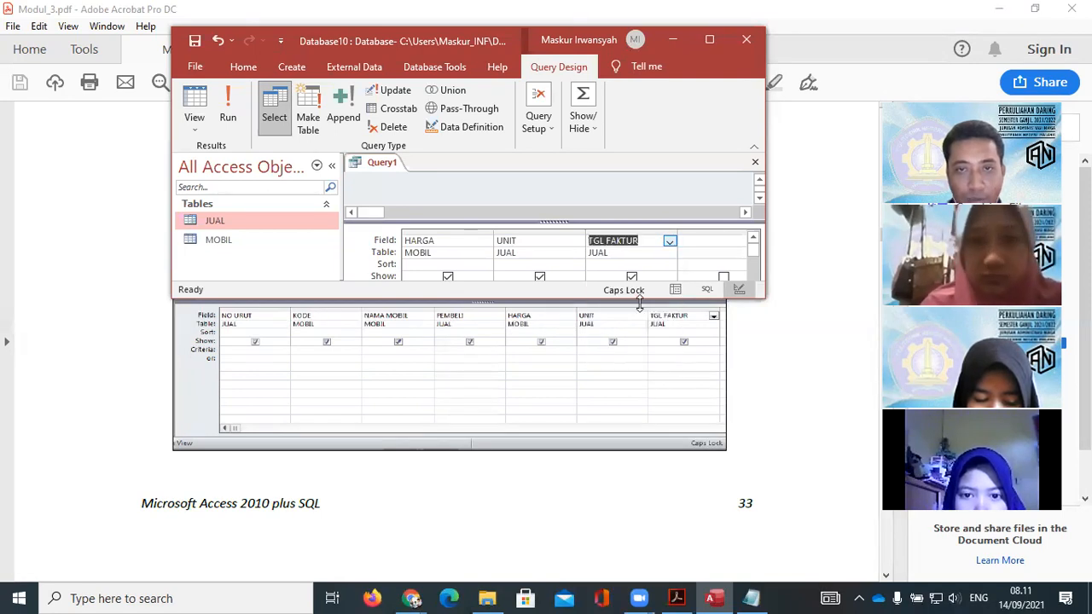
- Start saving the query and look up the suggested query name in section 3.2 of the module PDF
click(195, 40)
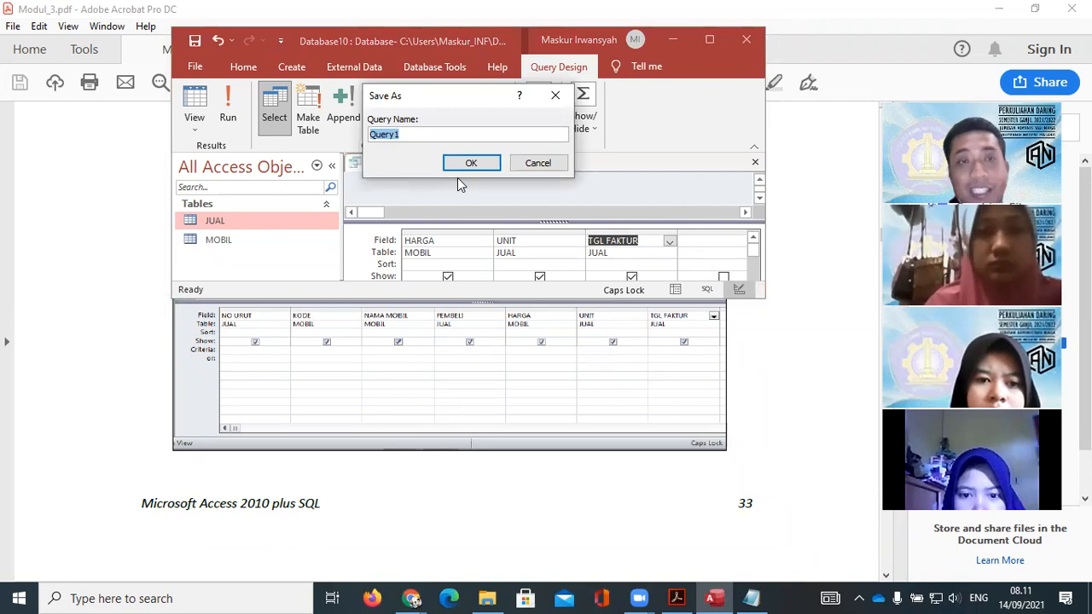
click(691, 597)
scroll(610, 384, down, 8)
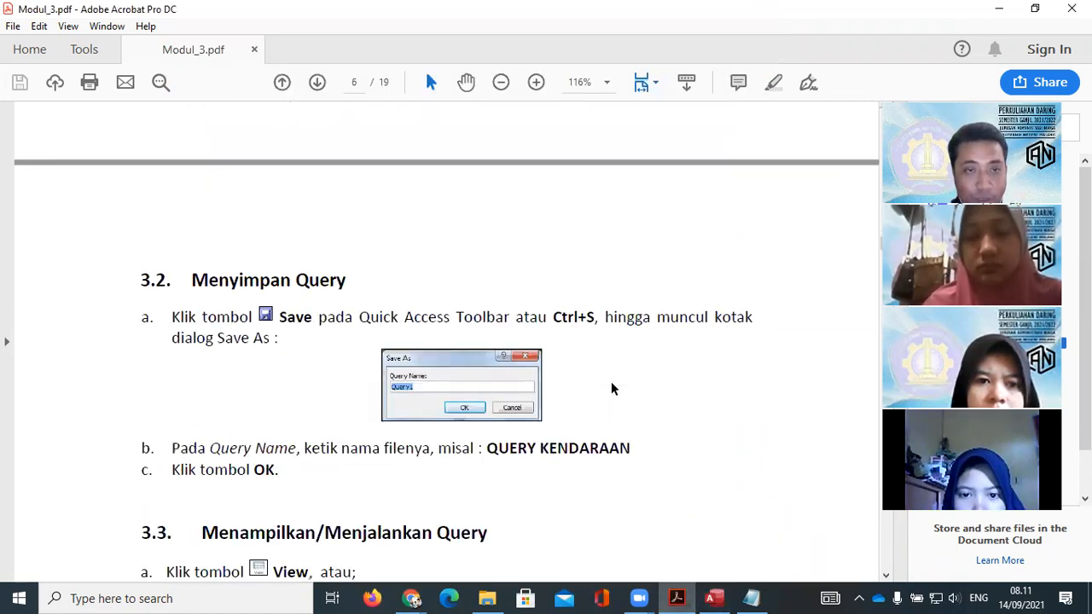
scroll(611, 388, down, 3)
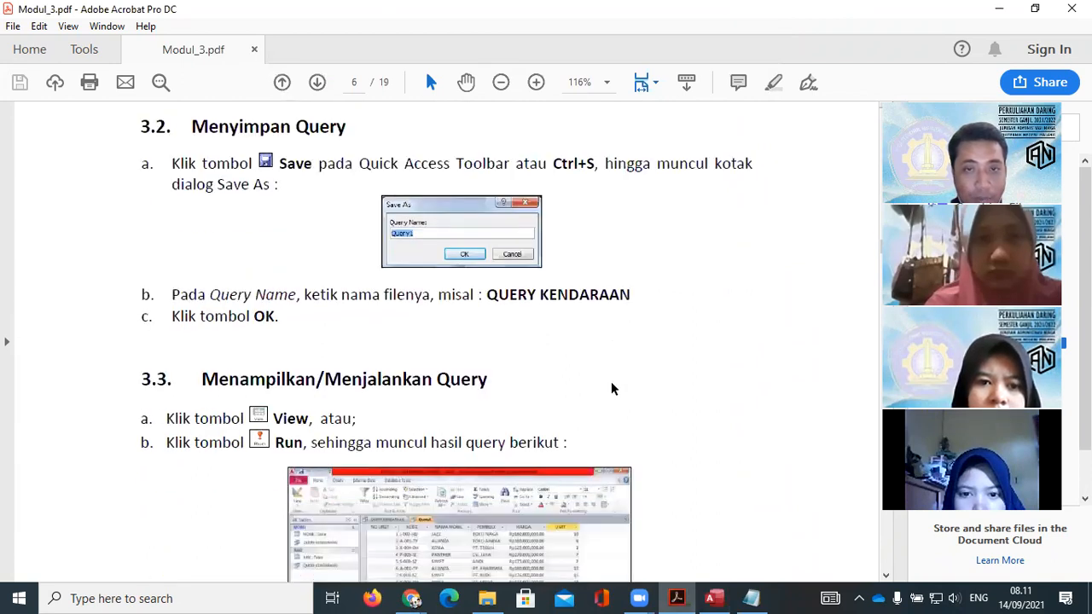
drag(490, 292, 640, 297)
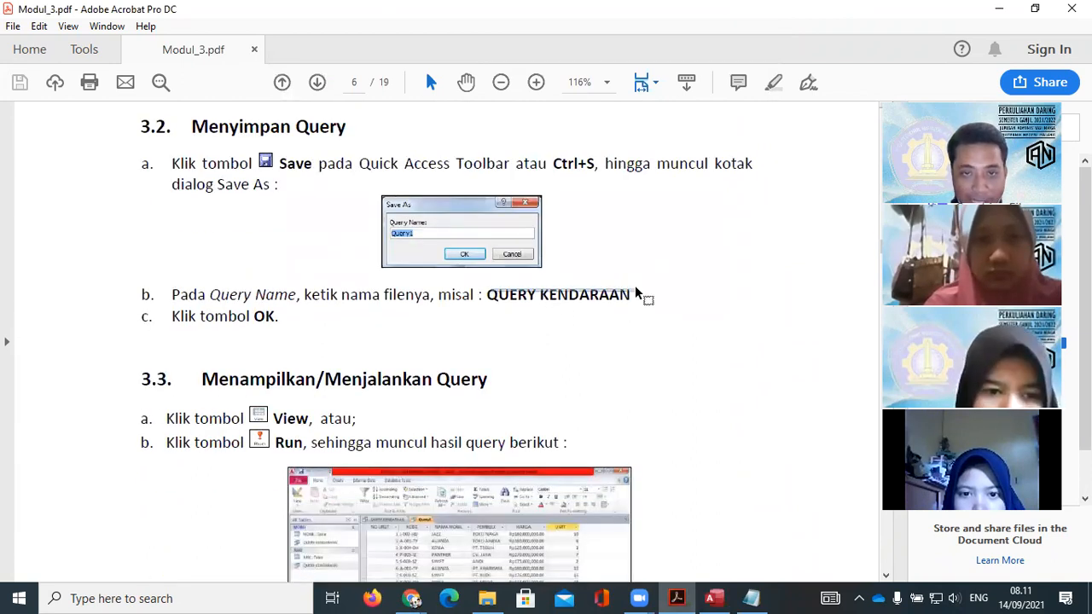
click(636, 297)
- Switch back to Access and save the query under the name QUERY KENDARAAN
click(715, 597)
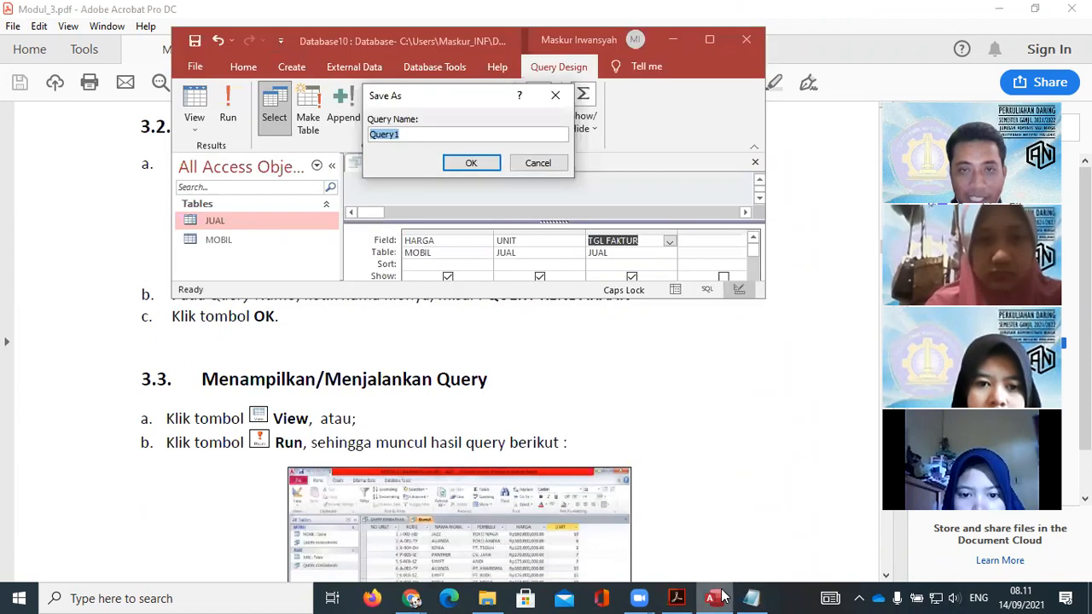
key(End)
key(BackSpace)
key(BackSpace)
key(BackSpace)
key(BackSpace)
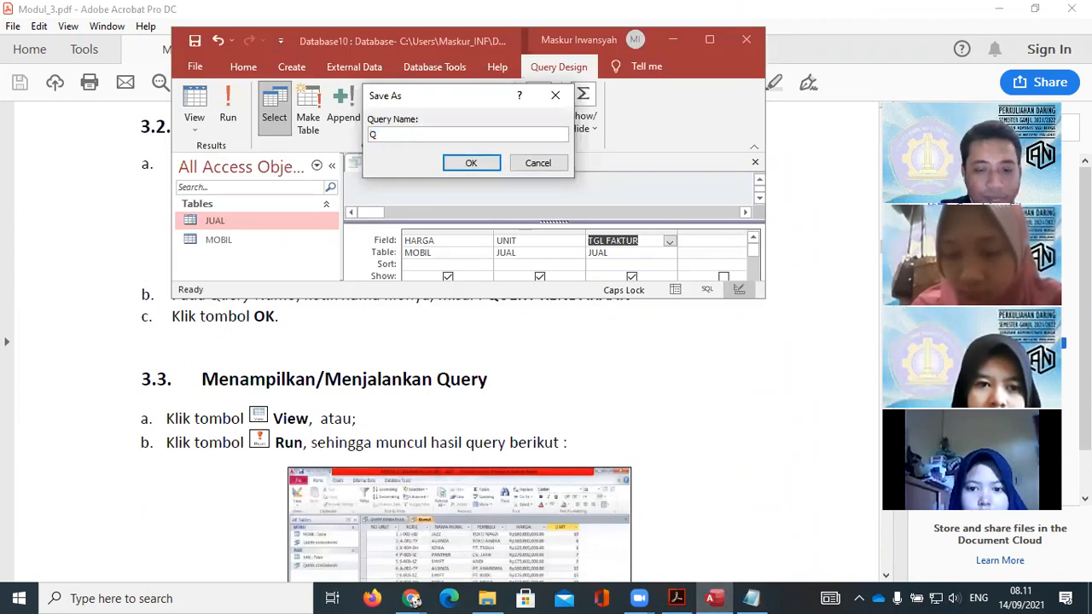
text(UERY KENDARAAN)
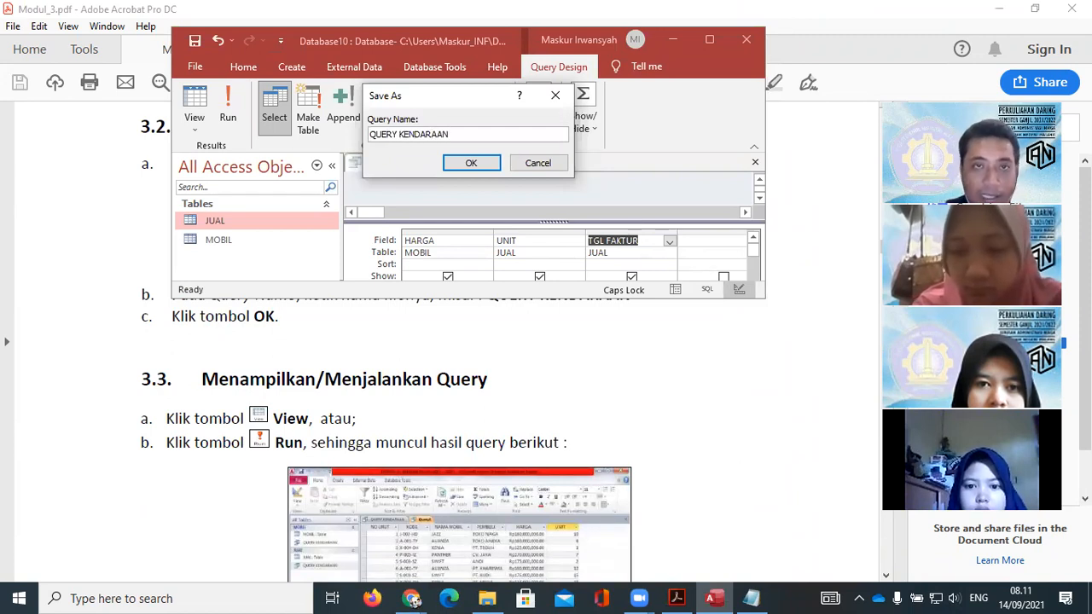
click(474, 163)
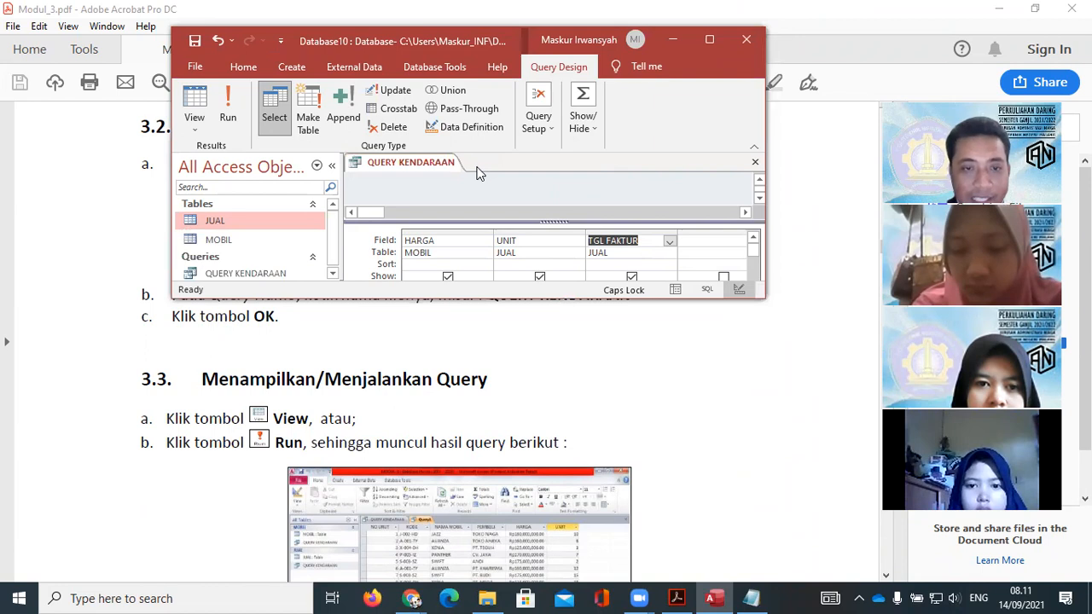
- Check section 3.3 of the module PDF on running a query, then open QUERY KENDARAAN's results in a maximized Access window
click(594, 386)
scroll(594, 386, down, 3)
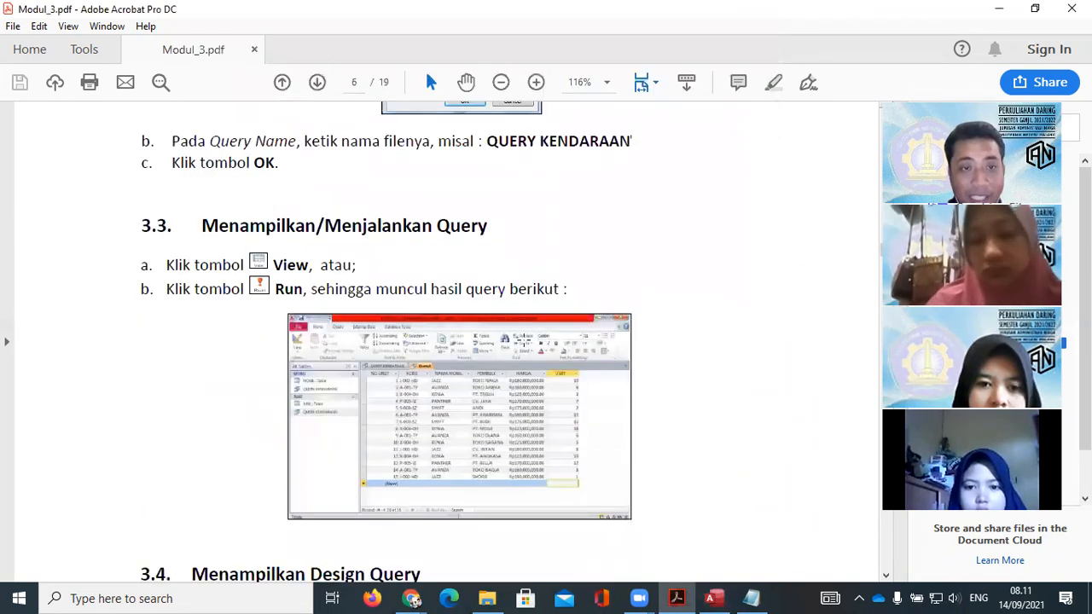
click(713, 598)
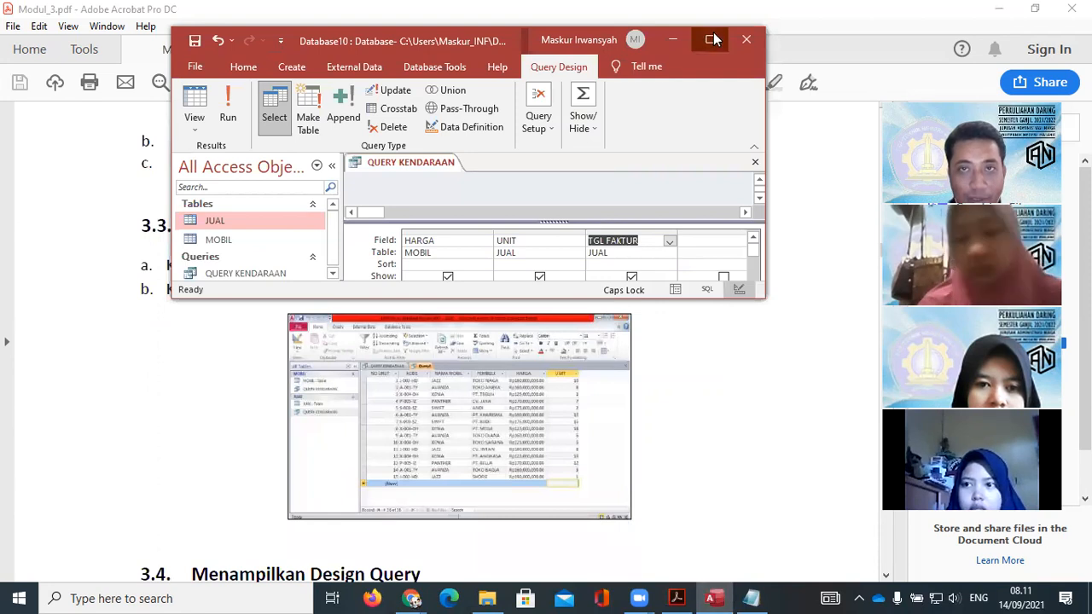
click(713, 39)
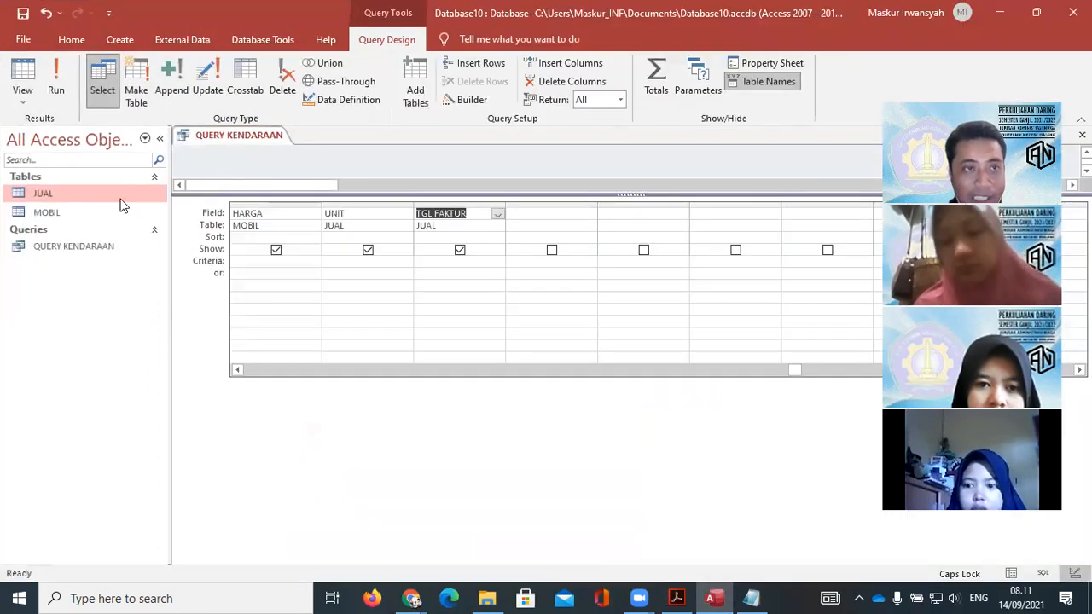
double_click(51, 246)
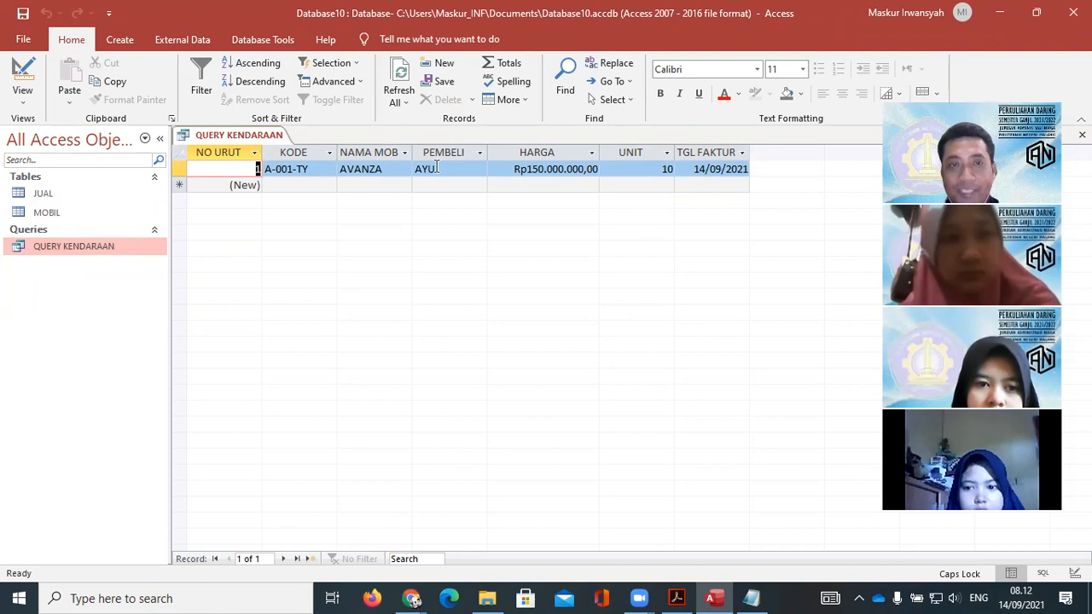
- Open the JUAL table and start a second record with KODE J-002-HD and the buyer's name in PEMBELI
click(36, 196)
double_click(35, 196)
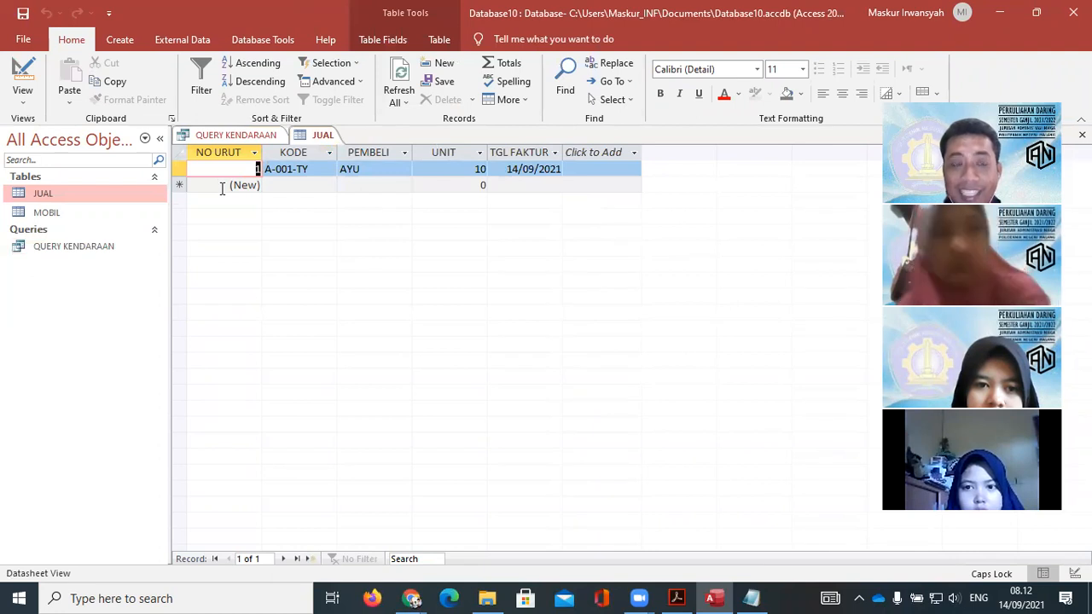
click(295, 187)
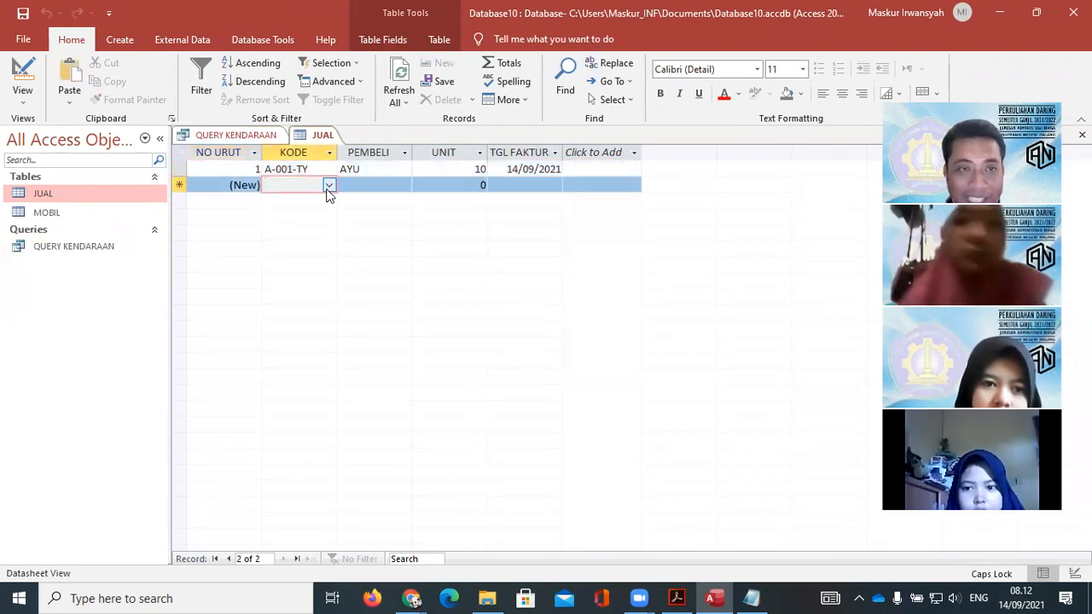
click(329, 185)
click(307, 214)
click(397, 185)
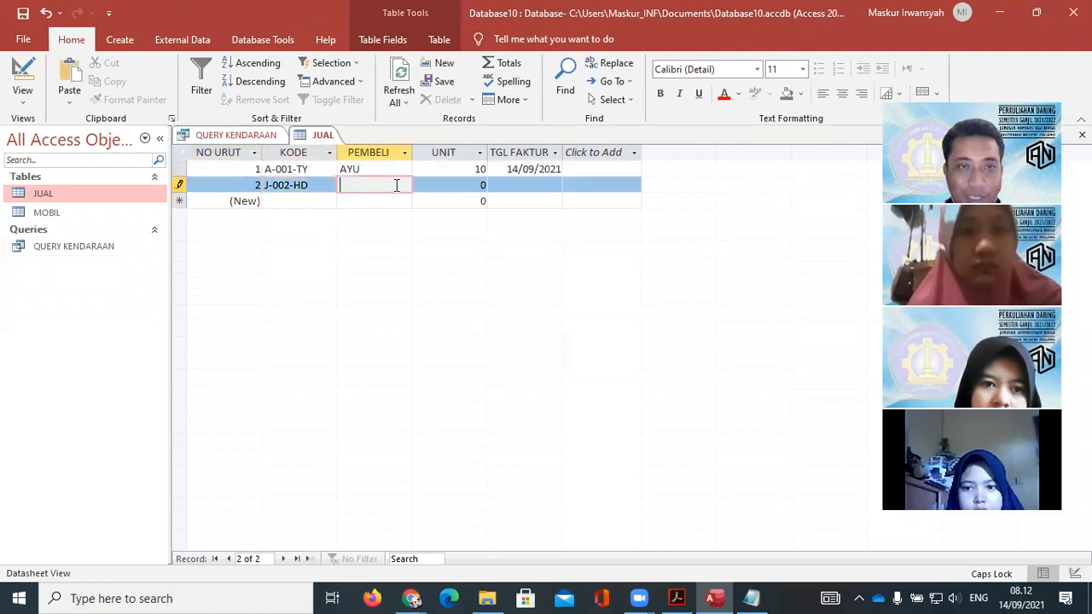
text(AGUS)
- Complete the second JUAL record with UNIT 5 and TGL FAKTUR 13/09/2021, and save it
click(465, 187)
click(479, 185)
text(5)
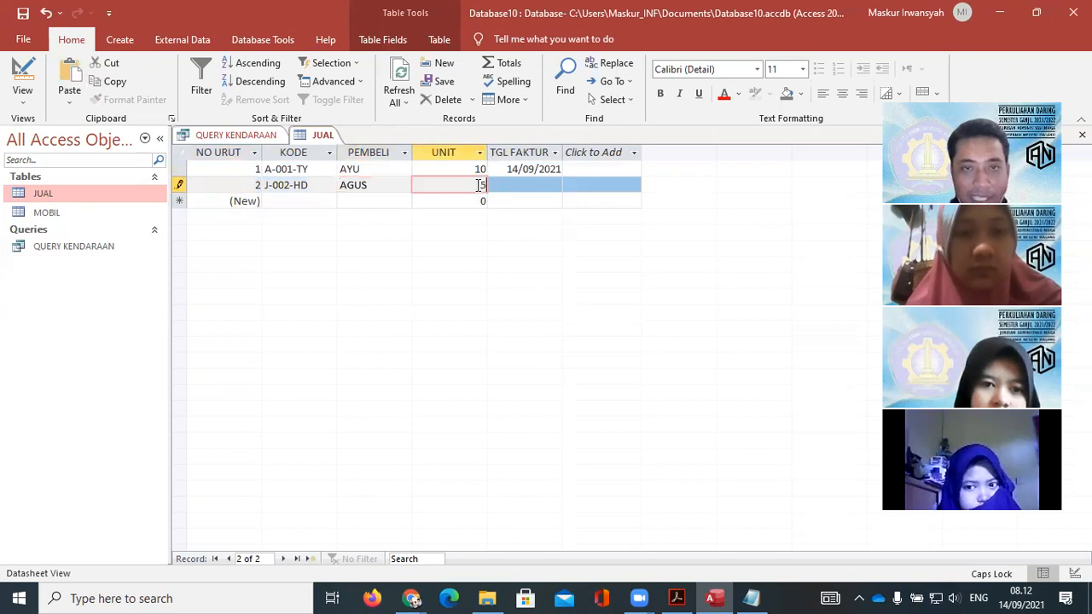
click(529, 185)
click(570, 185)
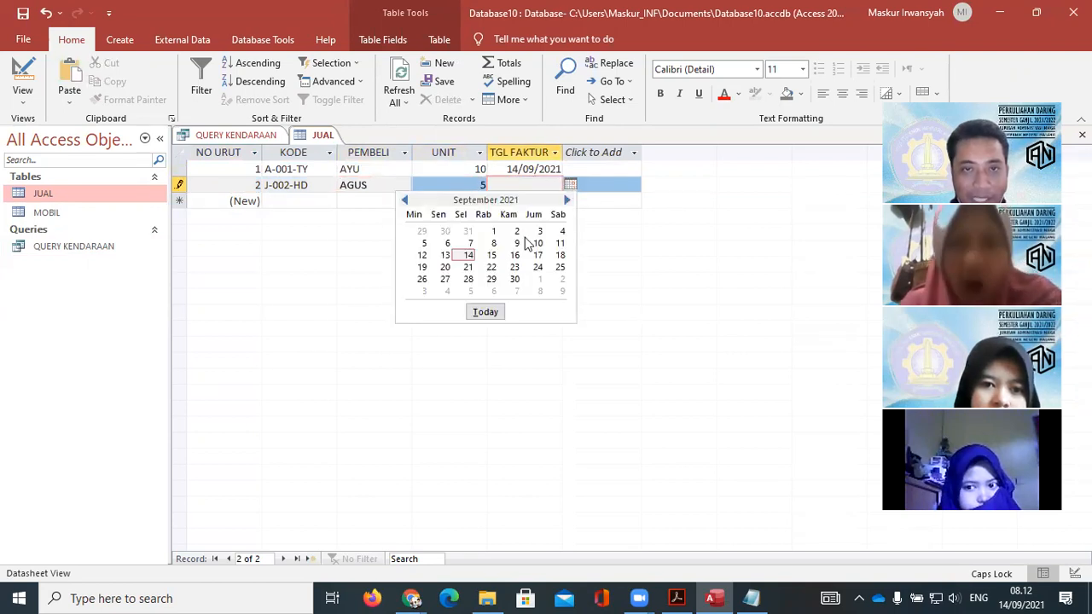
click(444, 257)
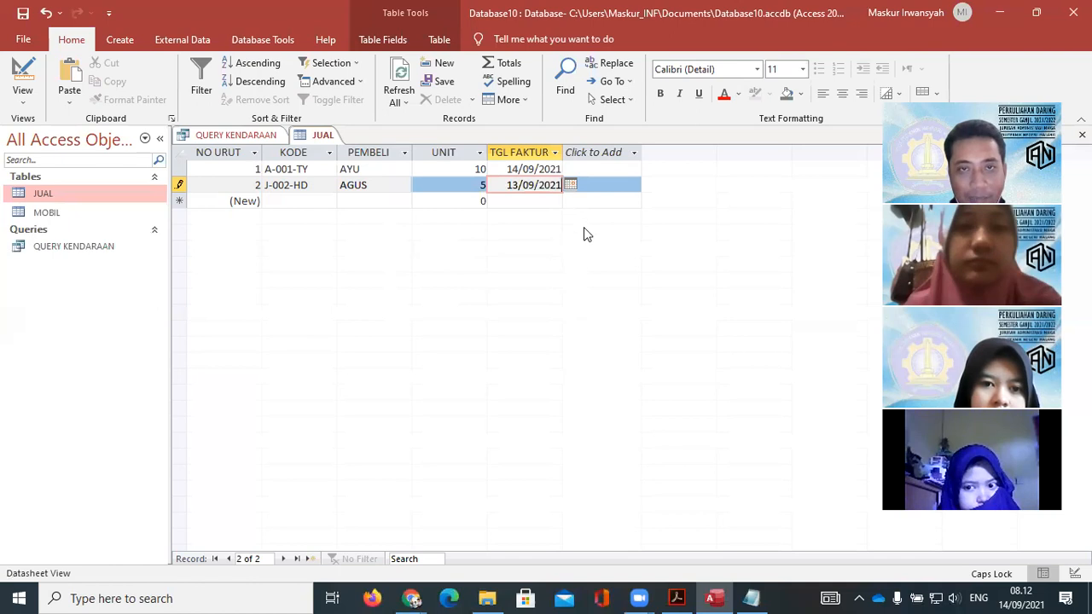
click(23, 12)
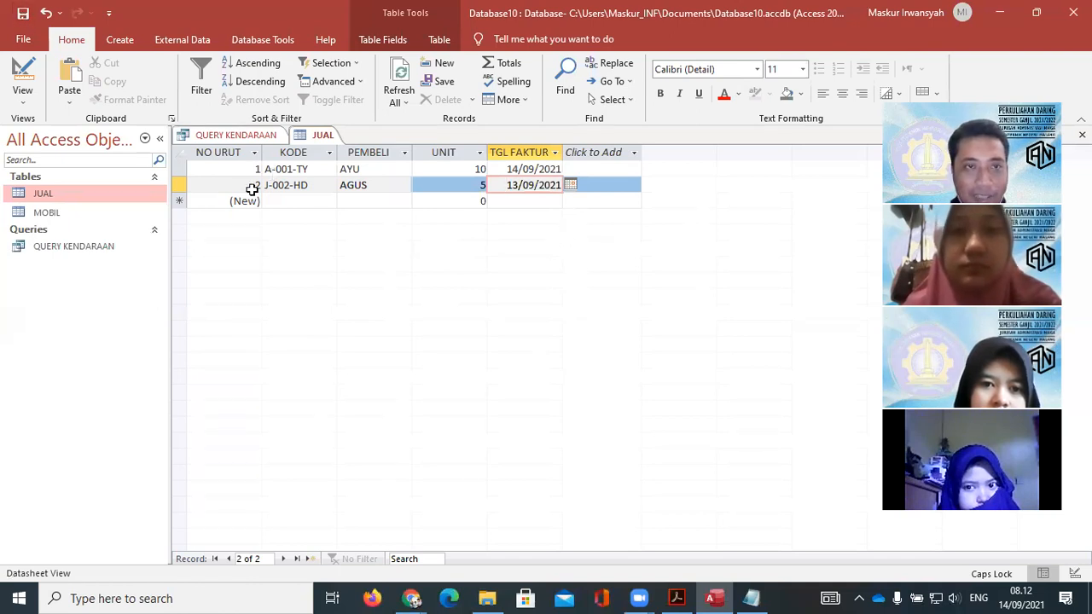
- Close the JUAL table and QUERY KENDARAAN, then reopen the query to load the current records
double_click(60, 251)
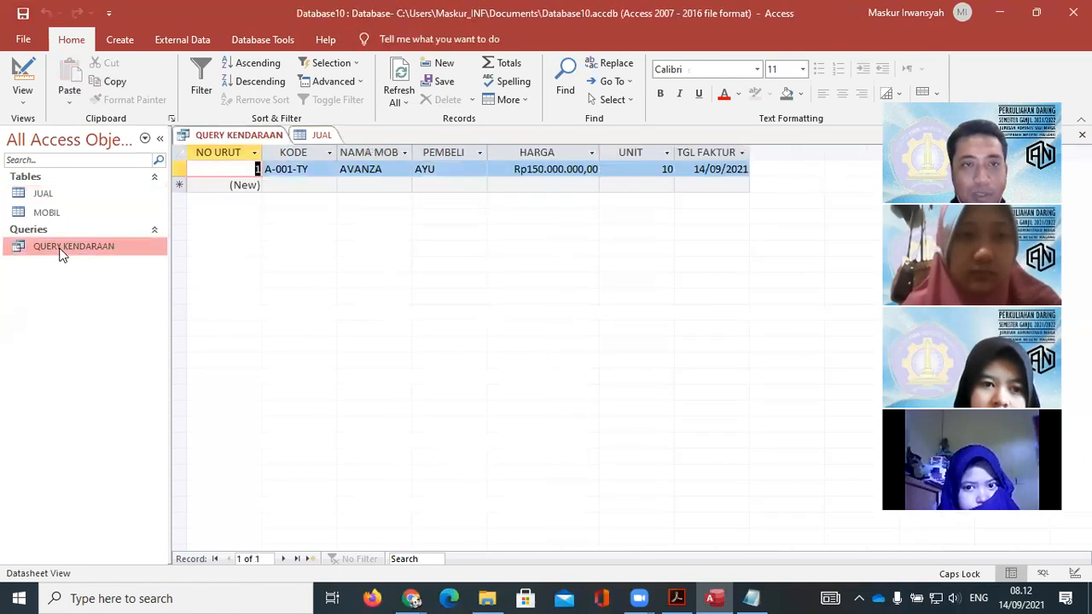
right_click(322, 138)
click(368, 164)
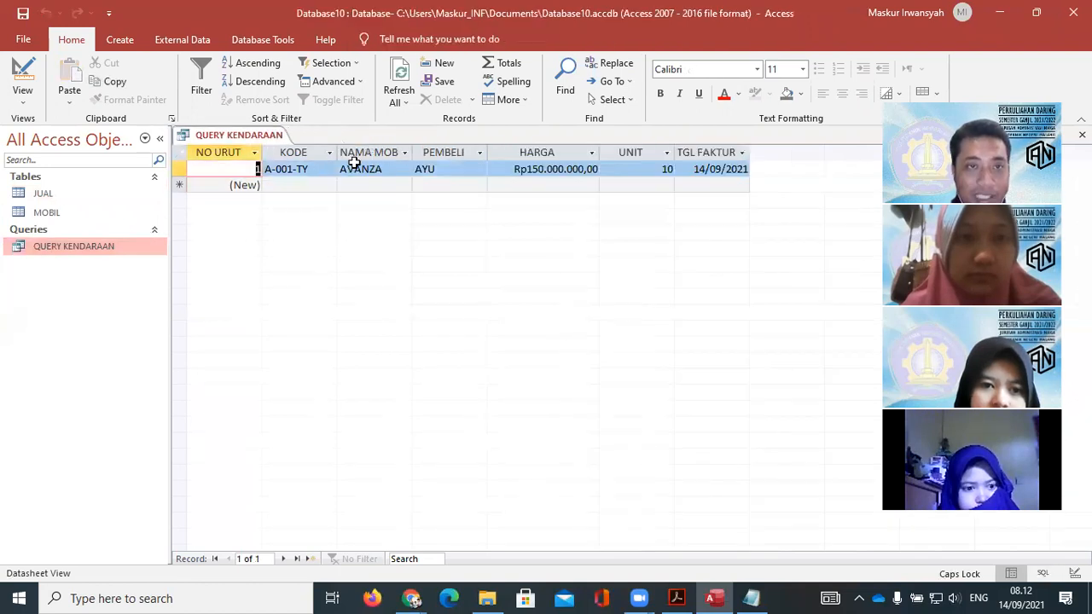
right_click(274, 141)
click(315, 166)
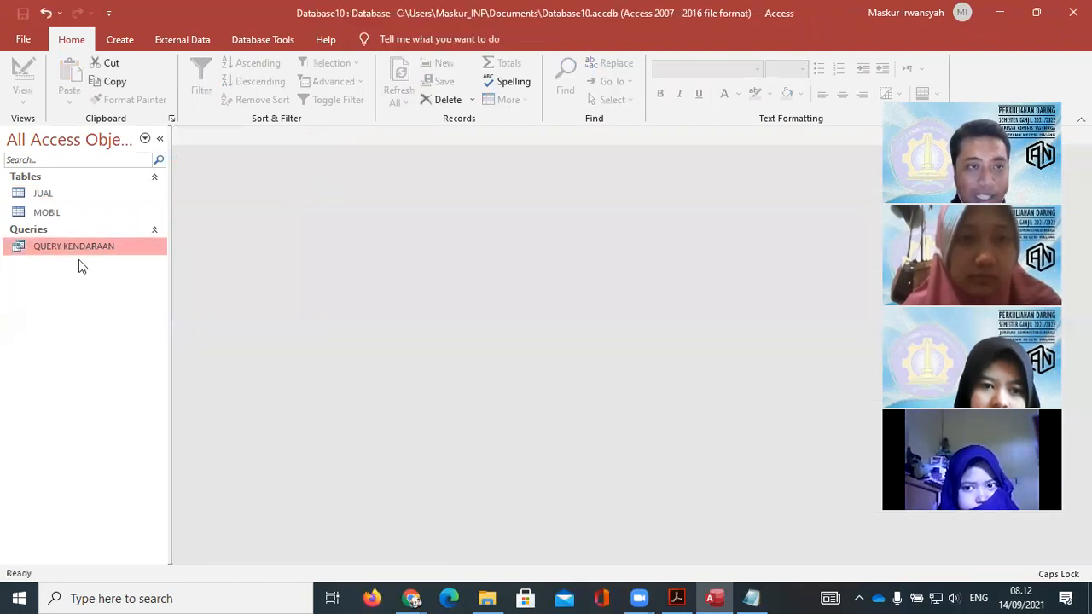
right_click(78, 250)
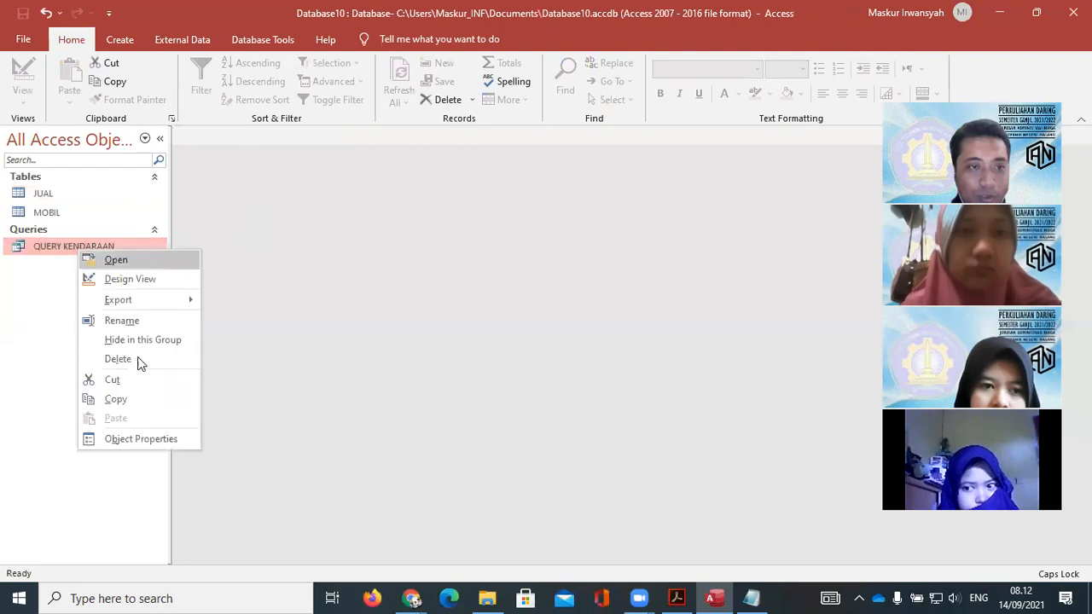
click(141, 264)
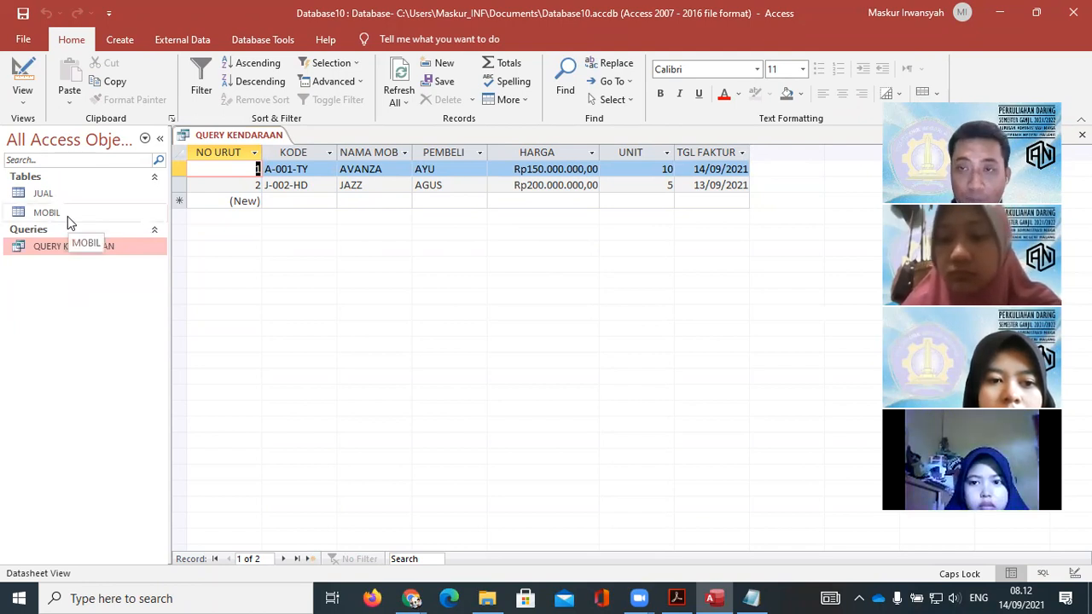
- Read module sections 3.5 and 3.6 on adding and deleting tables or queries, and show QUERY KENDARAAN's object options in Access
click(677, 597)
scroll(623, 200, down, 10)
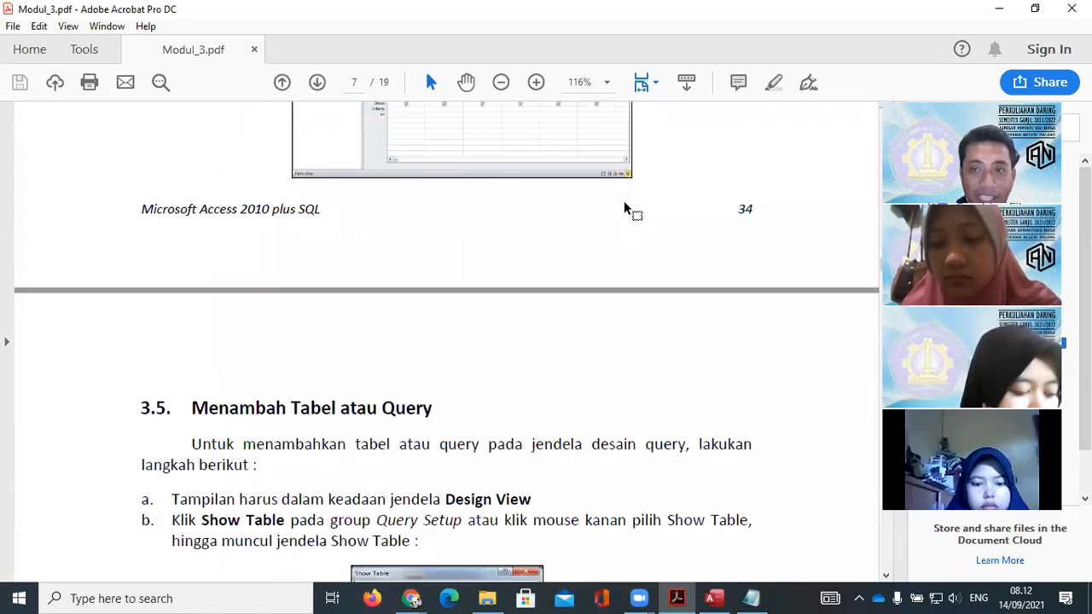
scroll(623, 209, down, 3)
scroll(624, 208, up, 2)
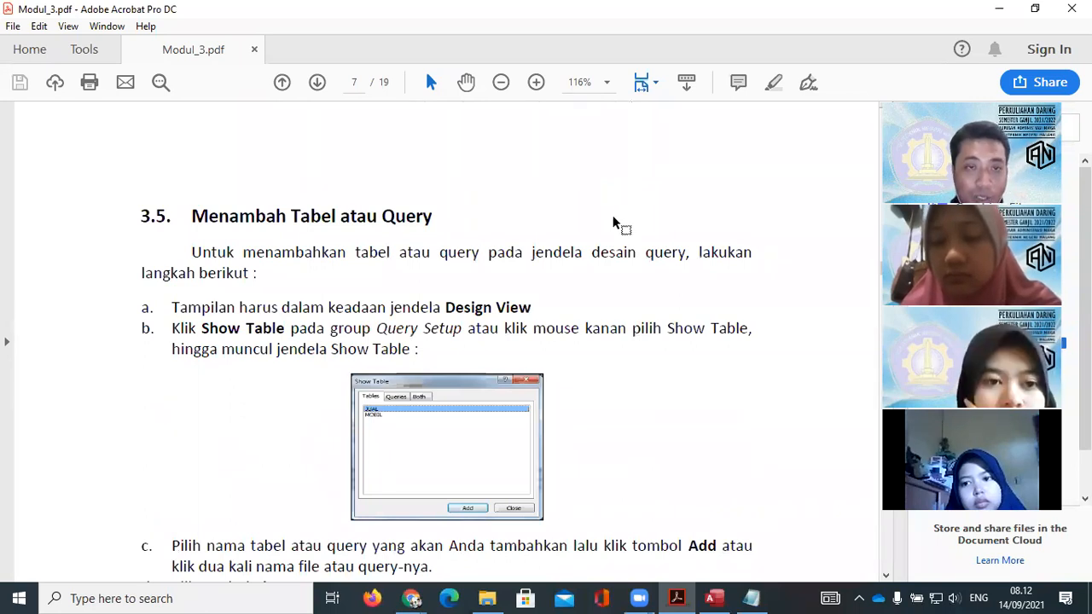
scroll(613, 218, down, 5)
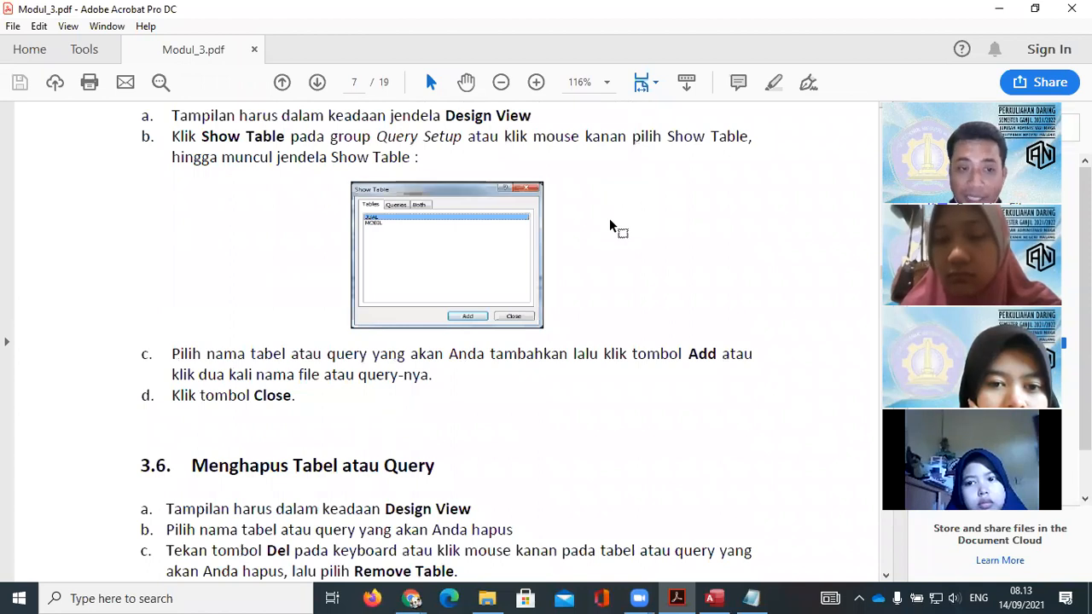
scroll(507, 267, down, 5)
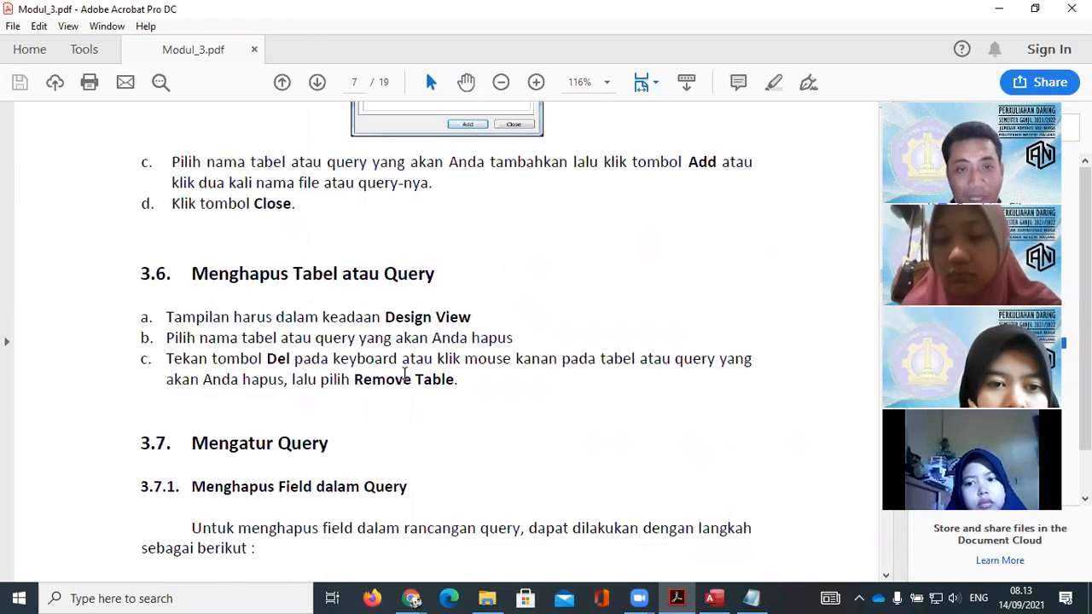
click(714, 598)
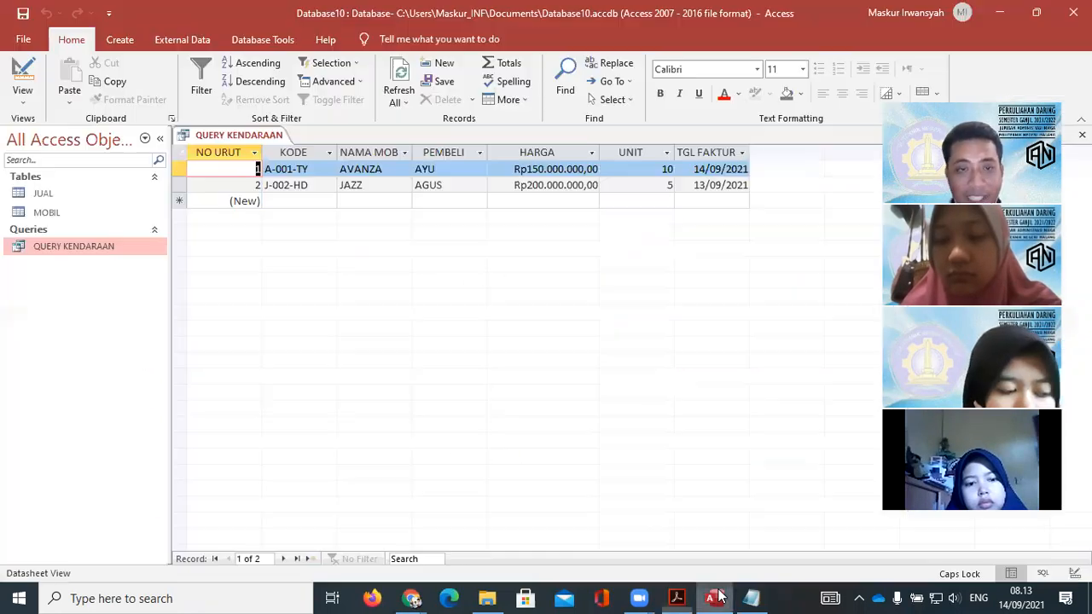
right_click(79, 248)
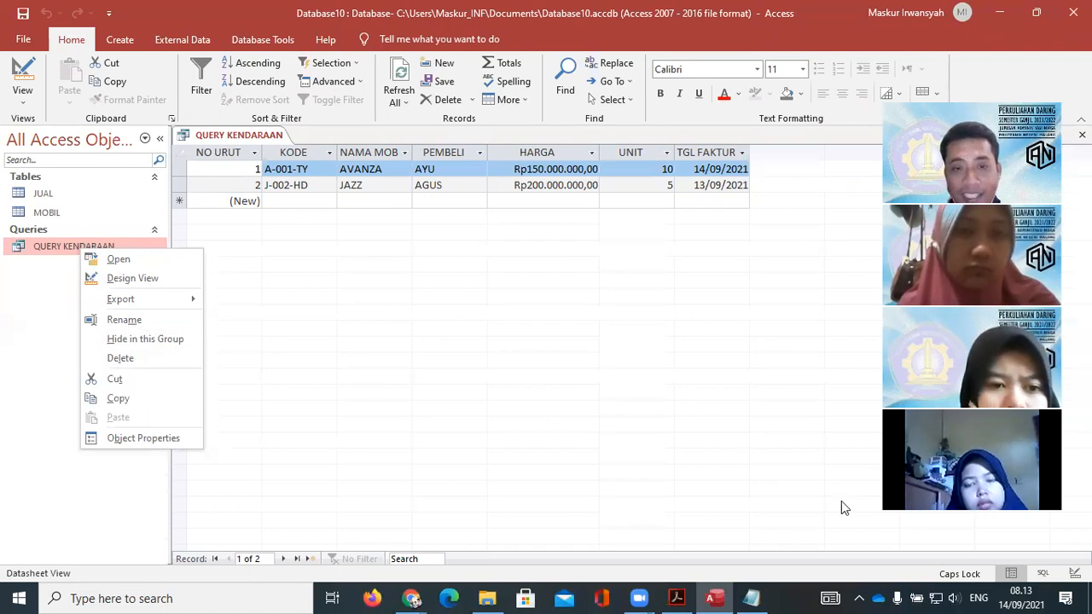
- Return to the module PDF and read section 3.7 on deleting fields and sorting data in a query
click(676, 598)
scroll(621, 282, down, 10)
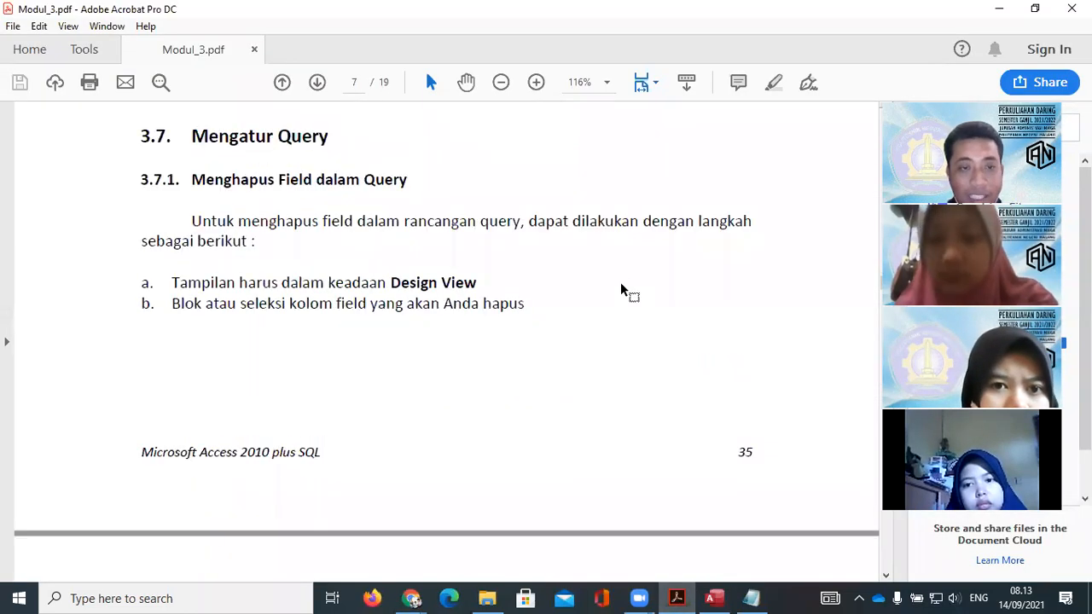
scroll(622, 283, down, 10)
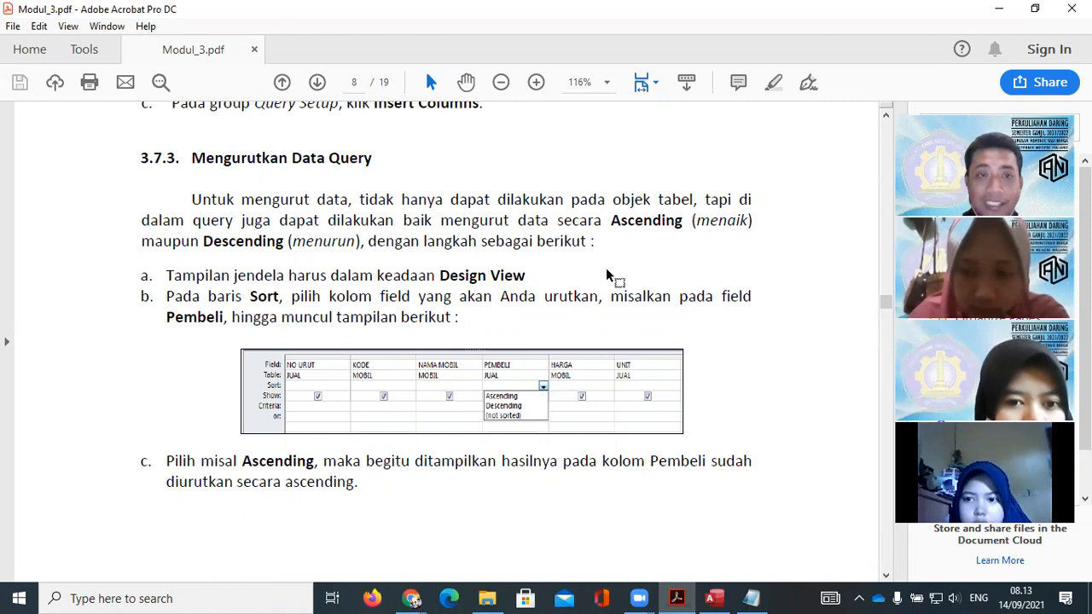
scroll(657, 245, down, 15)
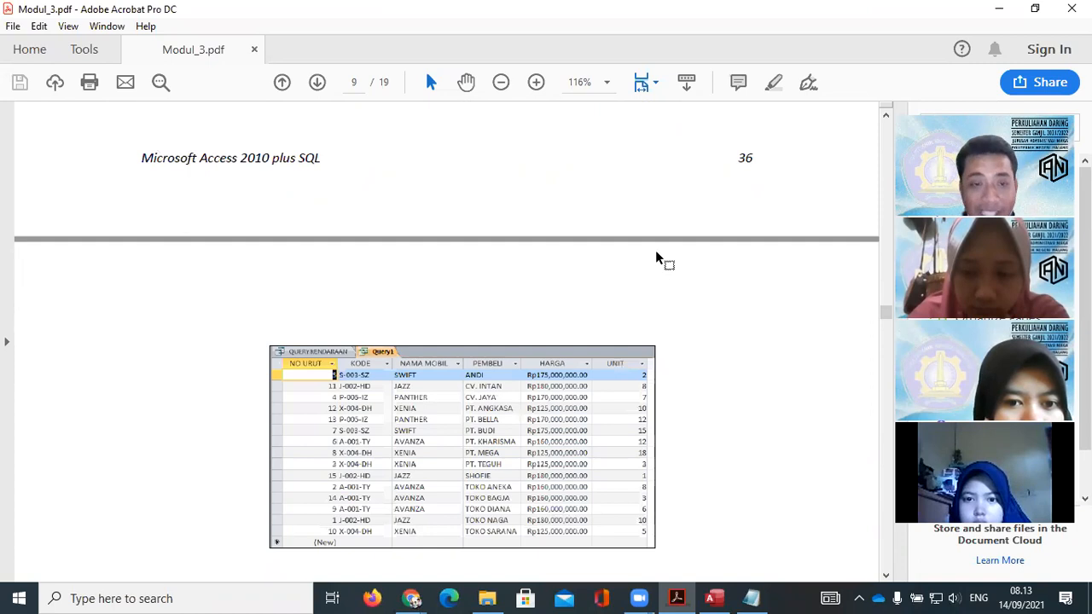
- Examine the Kasus-1 example in the module PDF, circling the AVANZA criterion under NAMA MOBIL and marking its results
scroll(657, 251, down, 10)
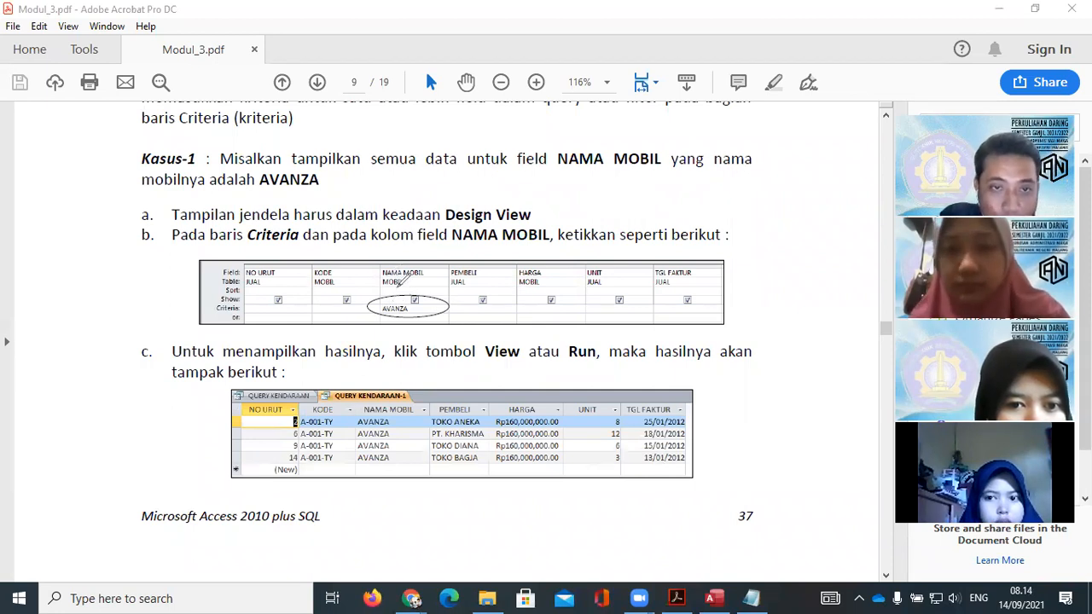
mouse_move(415, 299)
mouse_down()
mouse_move(380, 295)
mouse_move(419, 317)
mouse_move(408, 294)
mouse_up()
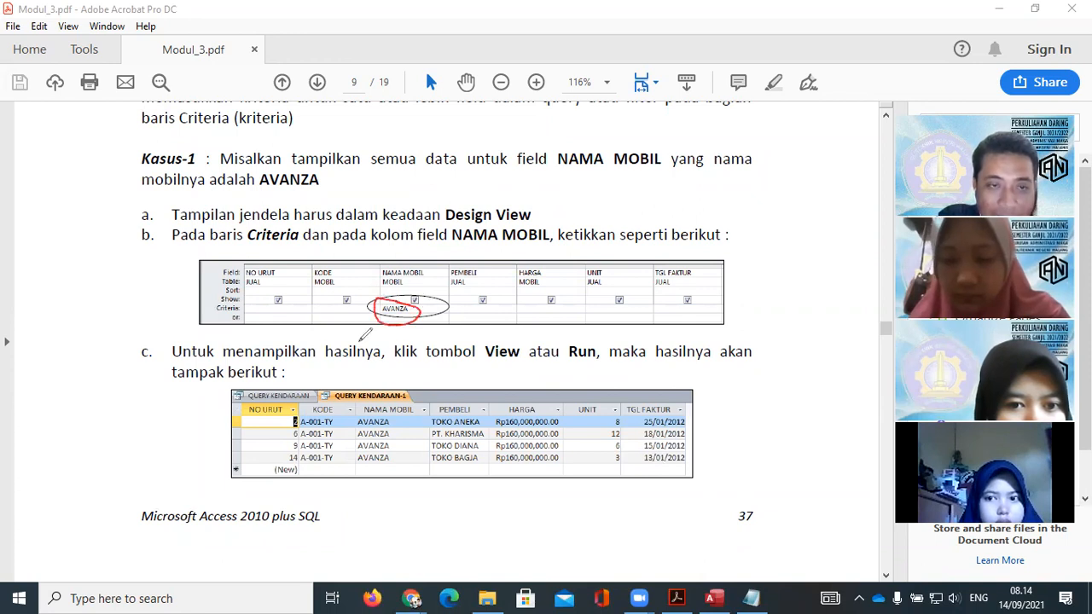
mouse_move(277, 356)
mouse_down()
mouse_move(452, 527)
mouse_move(661, 388)
mouse_move(282, 354)
mouse_move(254, 365)
mouse_up()
drag(383, 422, 434, 414)
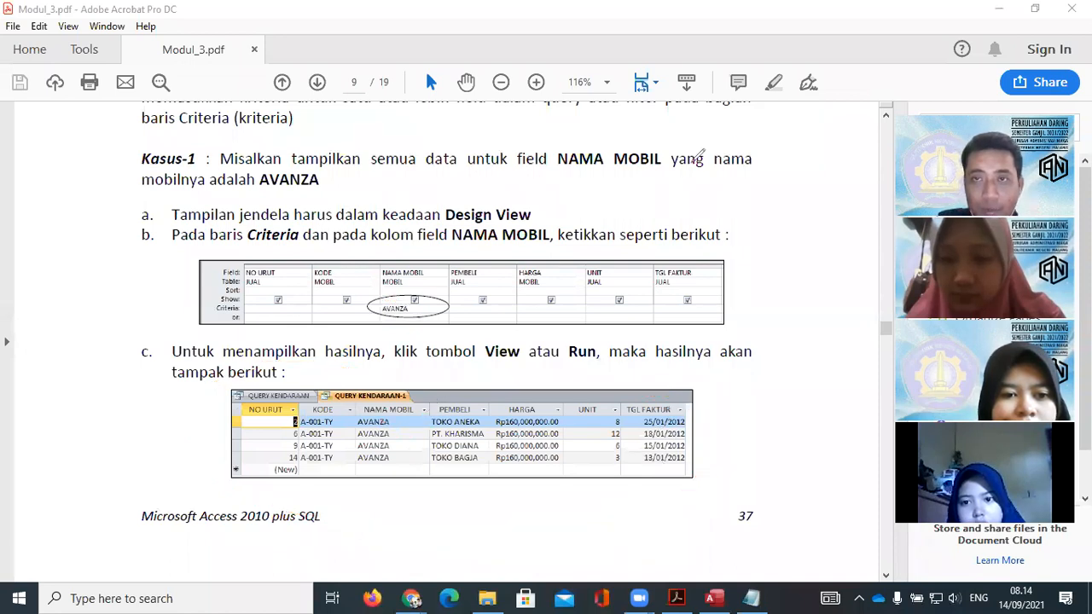
- Examine the Kasus-2 criterion on HARGA and the Kasus-3 criterion on UNIT in the module PDF
scroll(717, 221, down, 6)
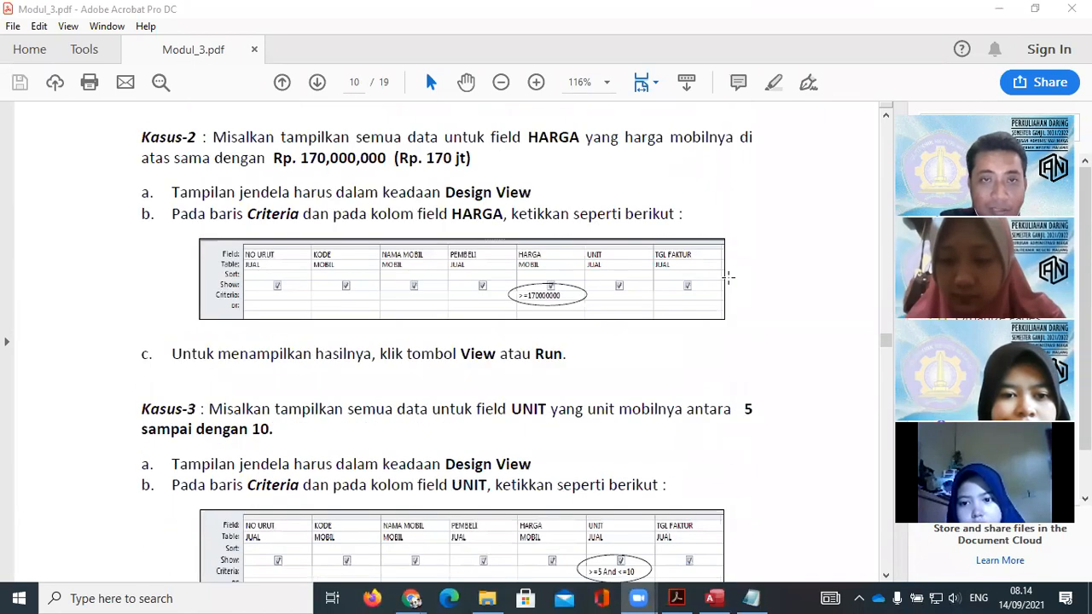
scroll(353, 261, up, 1)
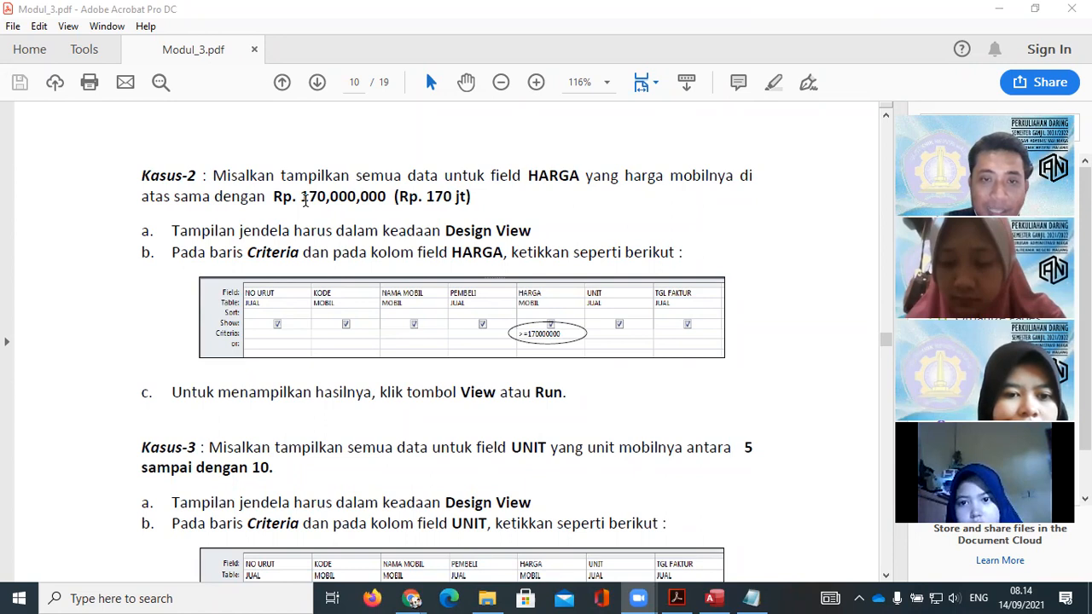
scroll(625, 344, down, 3)
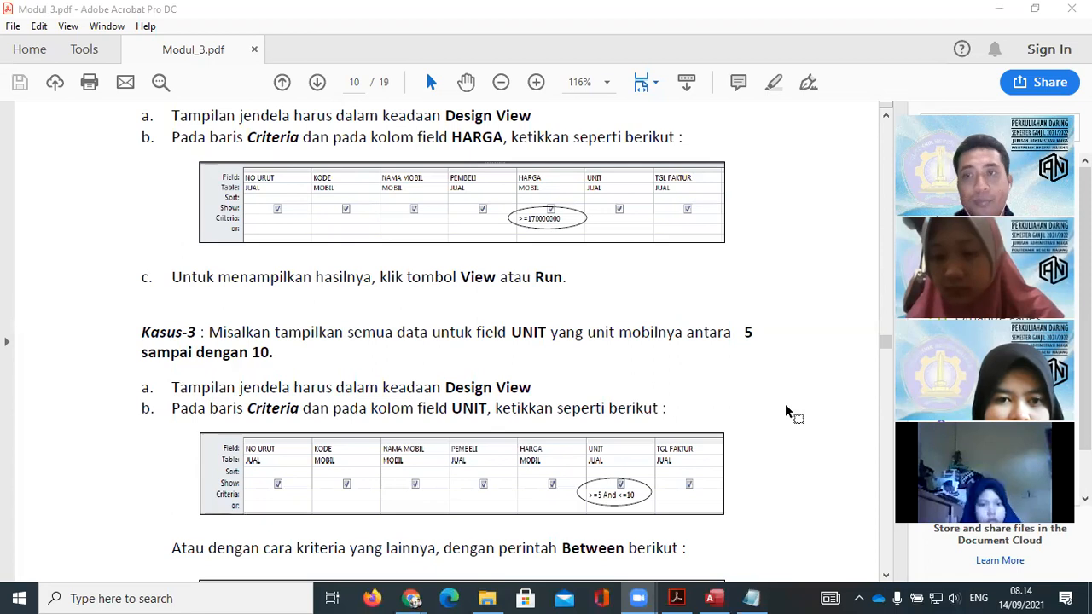
- Examine the Between criterion on UNIT for Kasus-3 and the KODE criteria for Kasus-4 in the module PDF
scroll(785, 406, down, 5)
scroll(689, 383, down, 4)
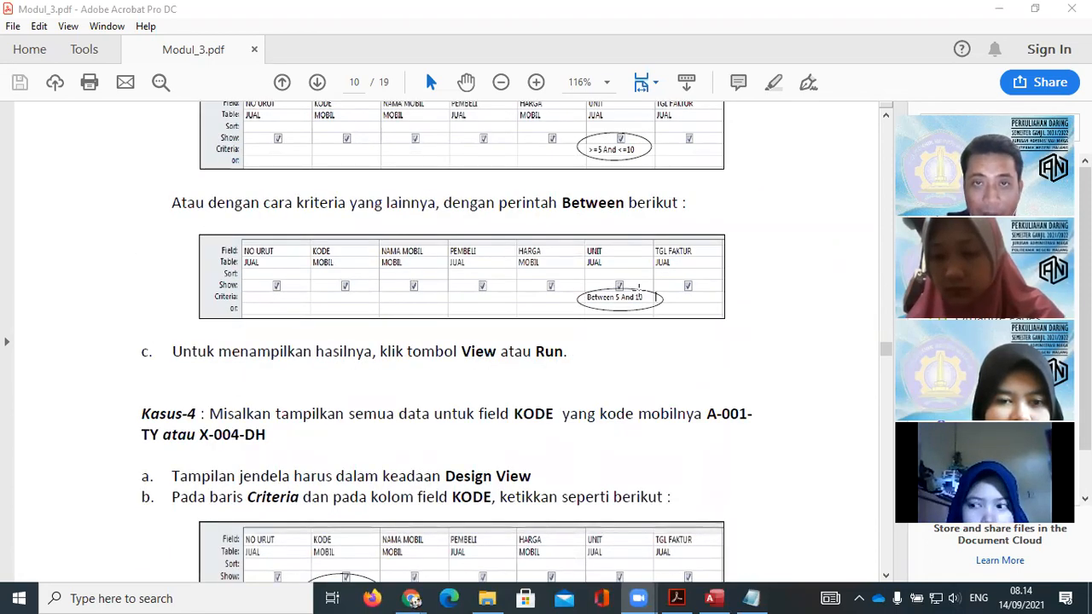
scroll(655, 296, up, 1)
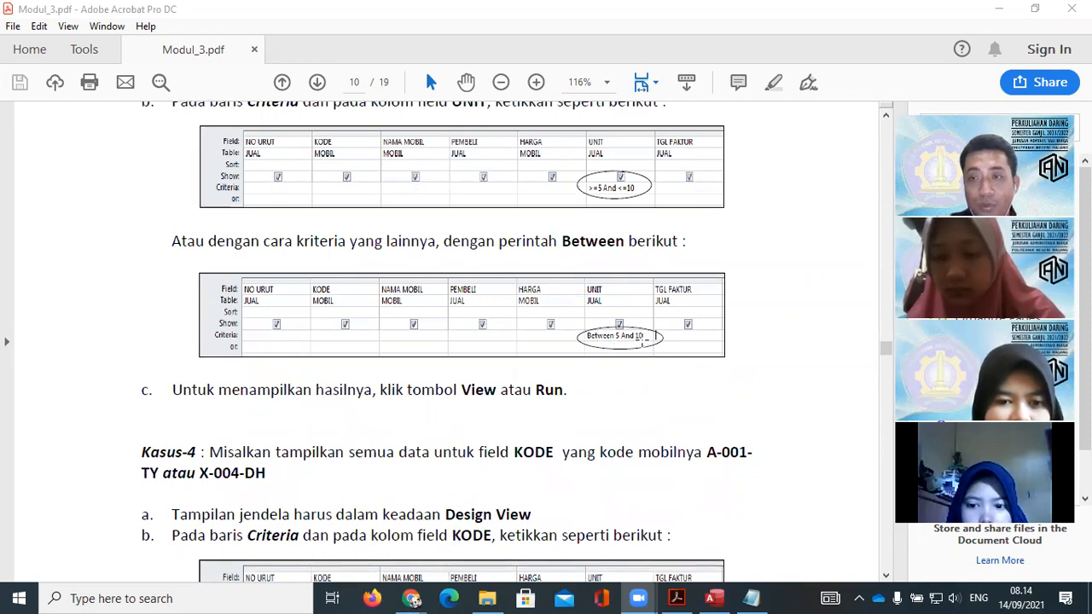
scroll(642, 339, down, 9)
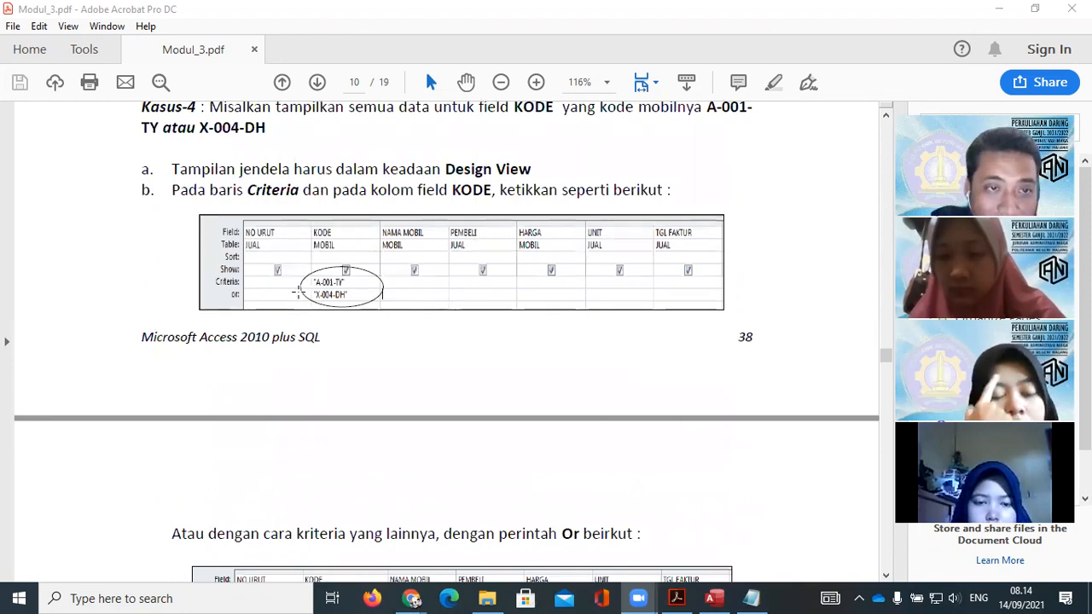
scroll(779, 248, up, 5)
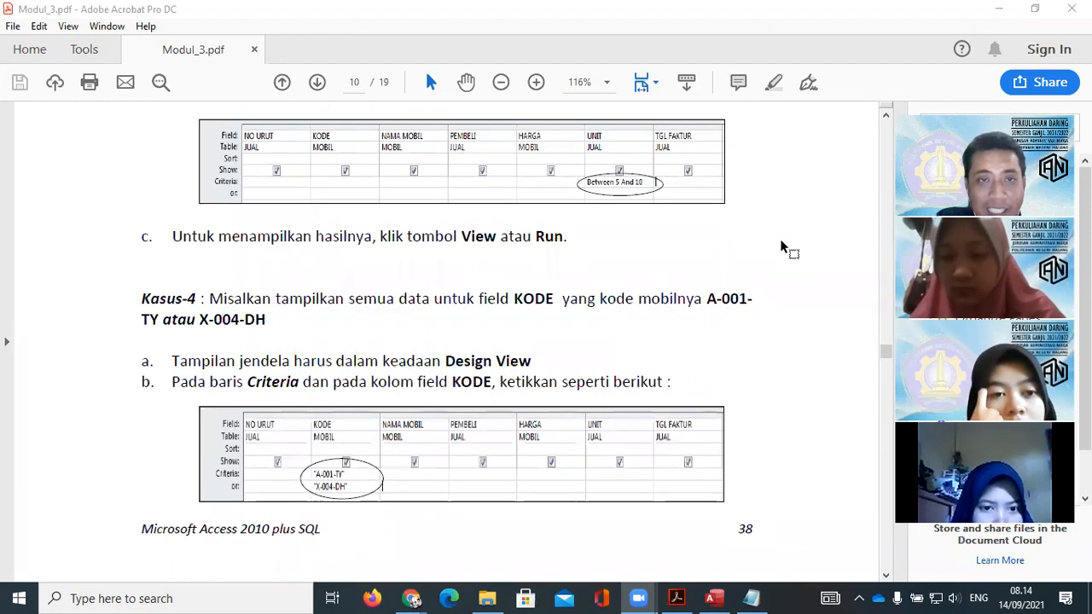
- Switch to Access and open QUERY KENDARAAN in Design View
click(713, 597)
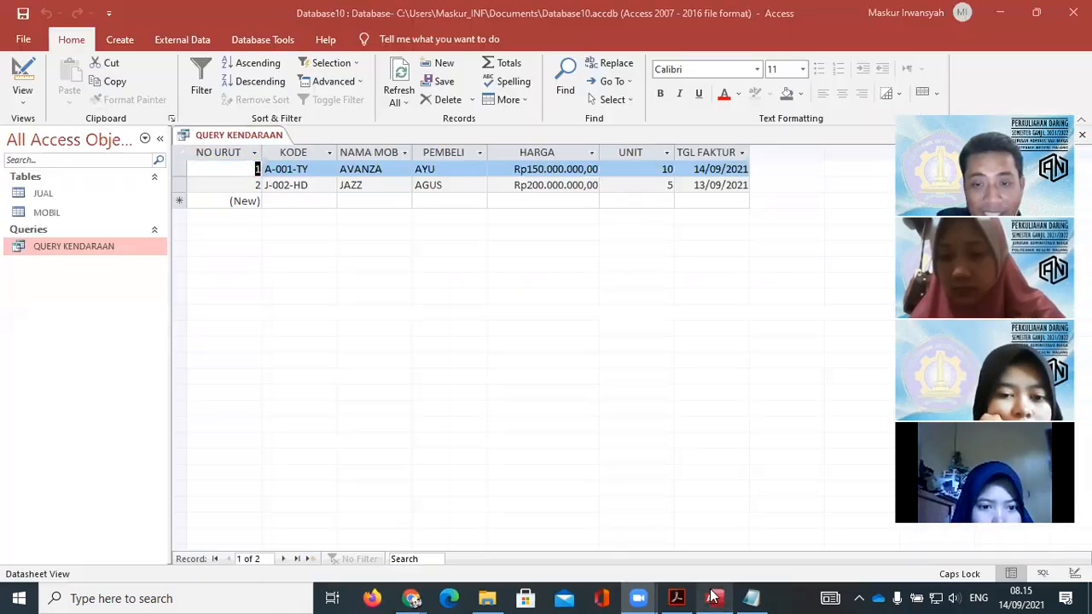
right_click(106, 254)
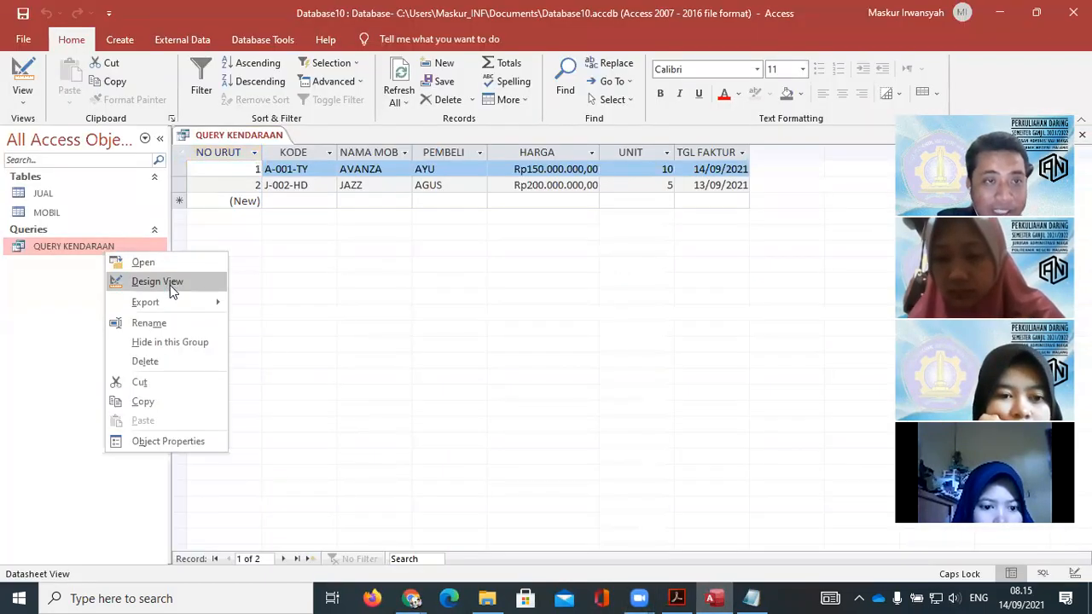
click(170, 282)
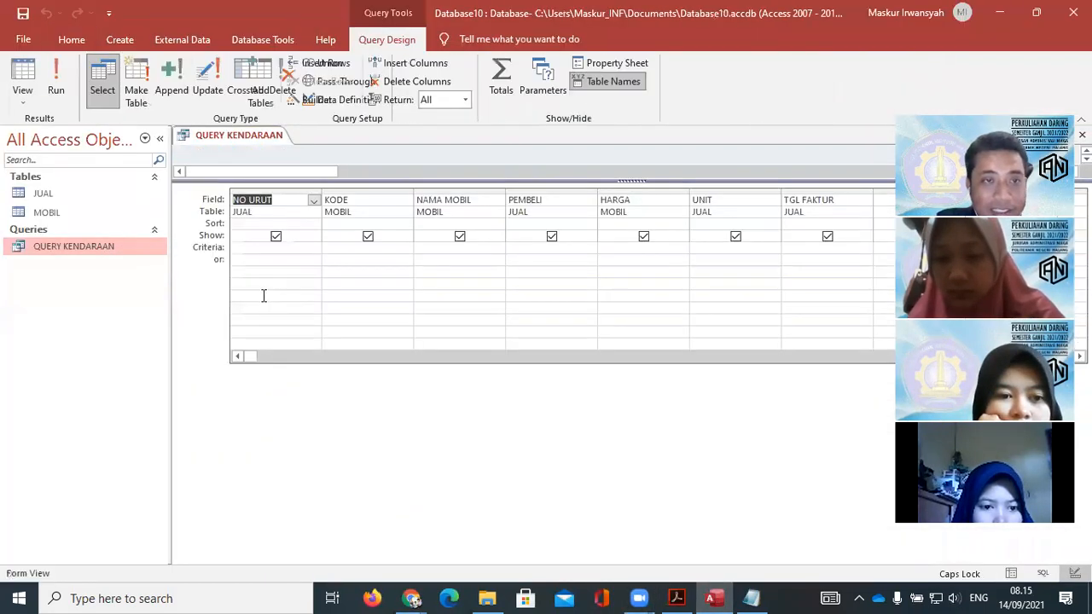
- Try AVANZA as the criterion for the KODE field and show the query's results
click(344, 248)
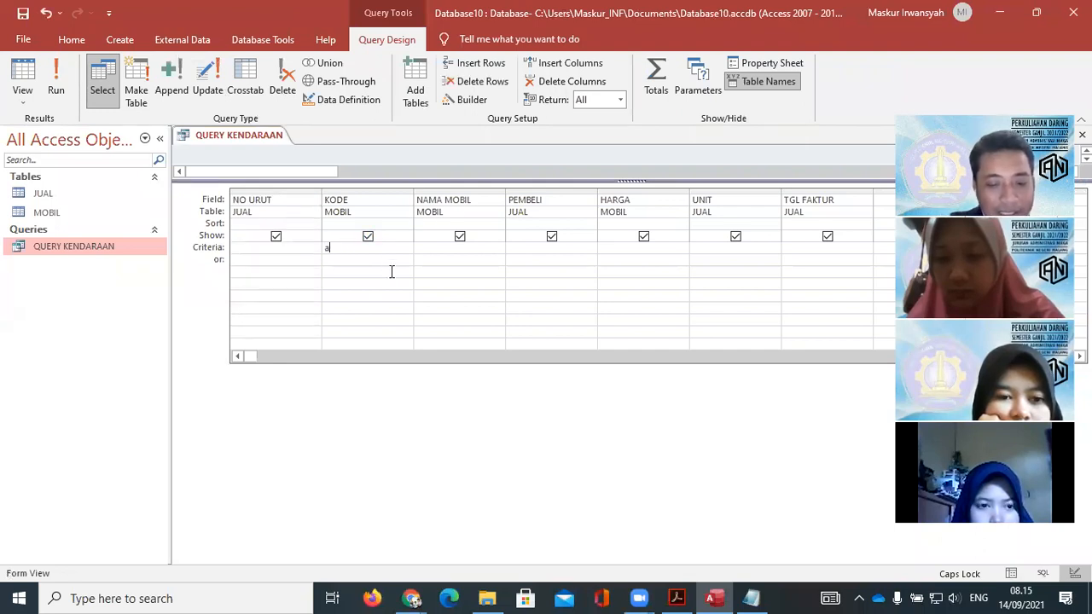
key(BackSpace)
key(BackSpace)
key(BackSpace)
key(BackSpace)
text(A)
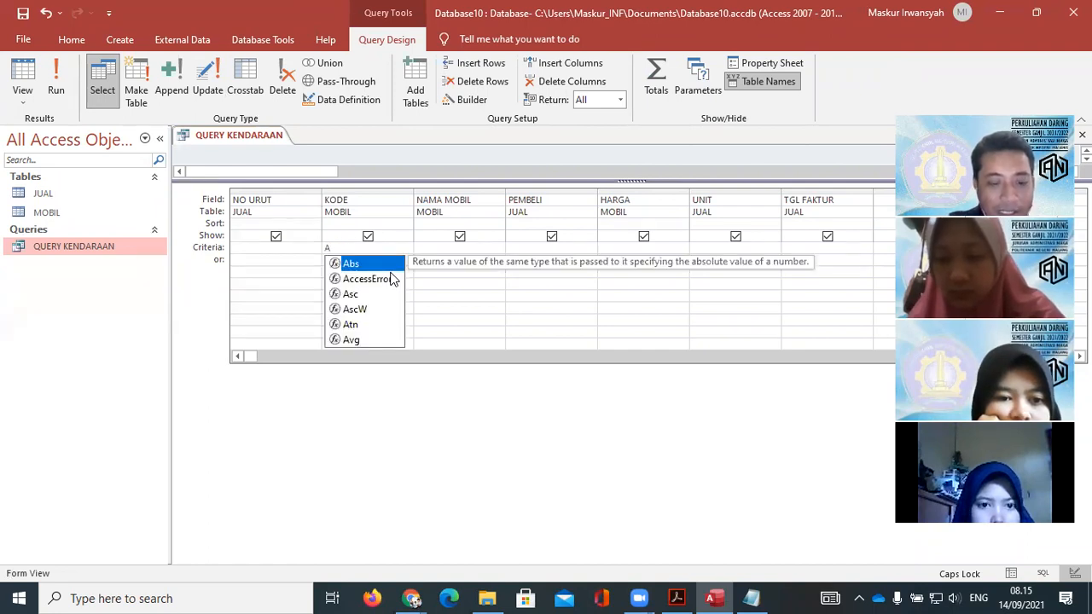
text(VANZA)
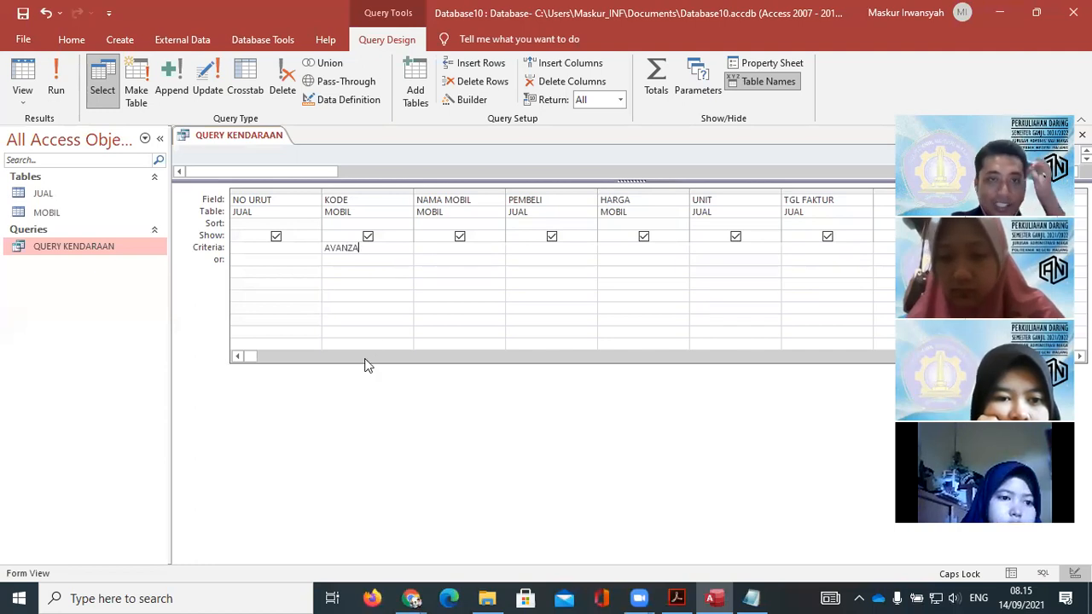
double_click(91, 248)
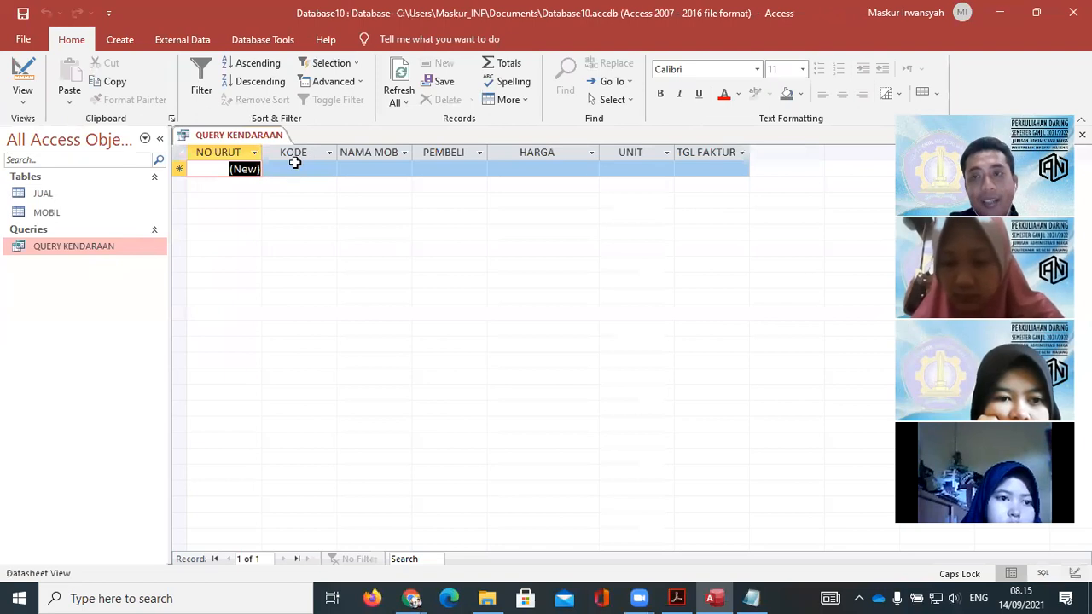
- Check the records in the JUAL and MOBIL tables, and return to QUERY KENDARAAN
double_click(82, 198)
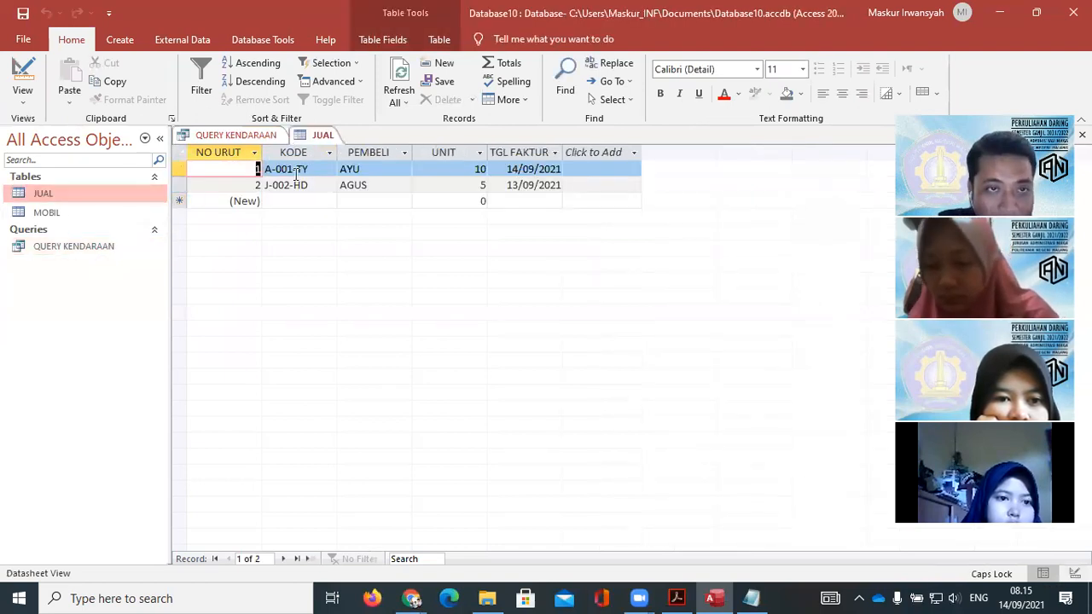
double_click(89, 212)
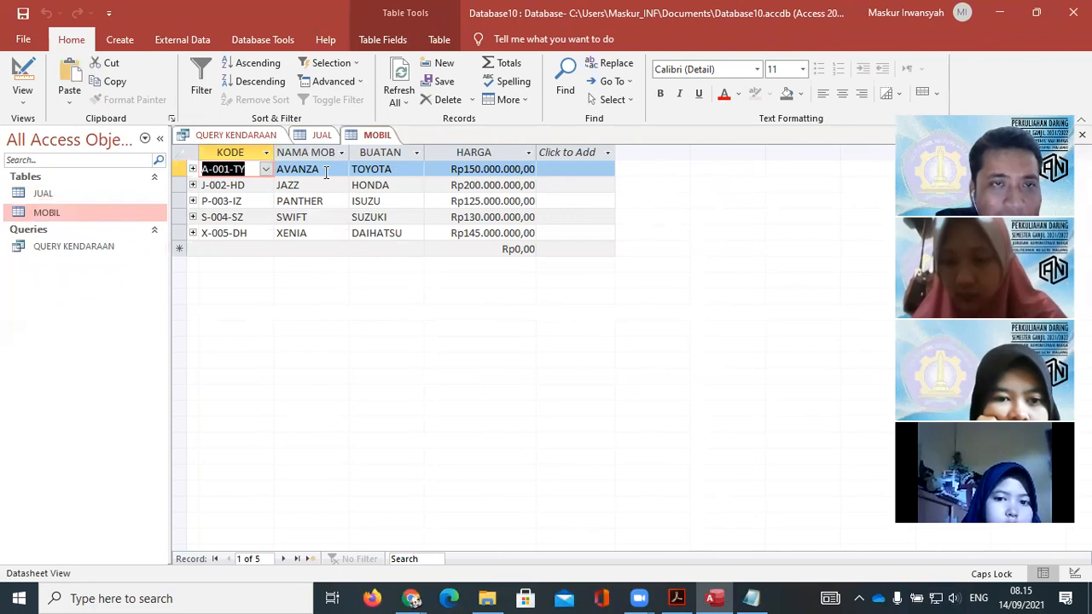
double_click(95, 246)
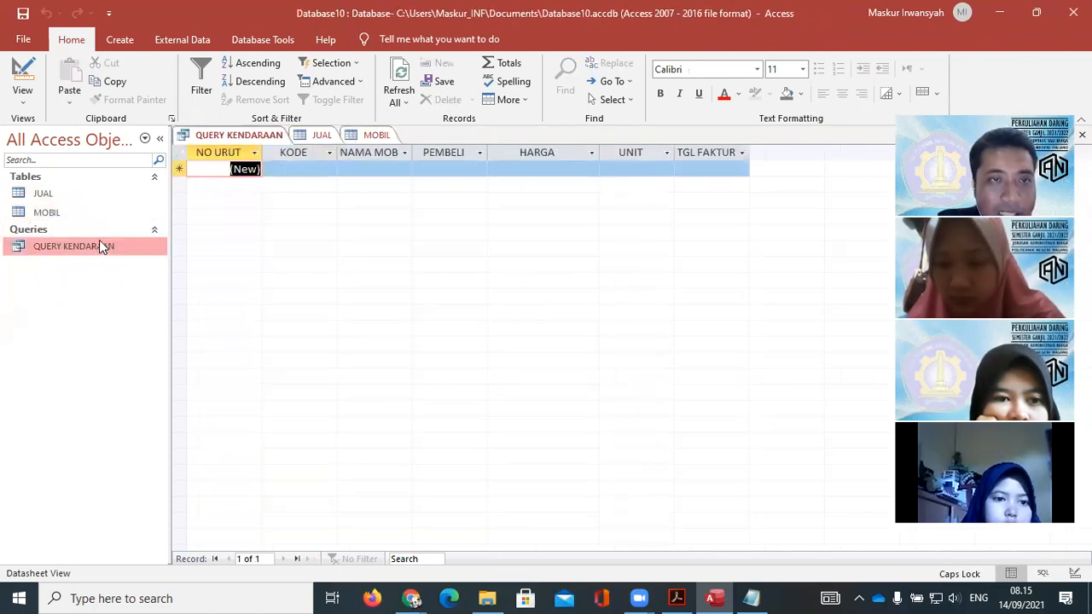
- Remove the AVANZA criterion from the KODE field in QUERY KENDARAAN's design and run the query again
right_click(105, 247)
click(162, 277)
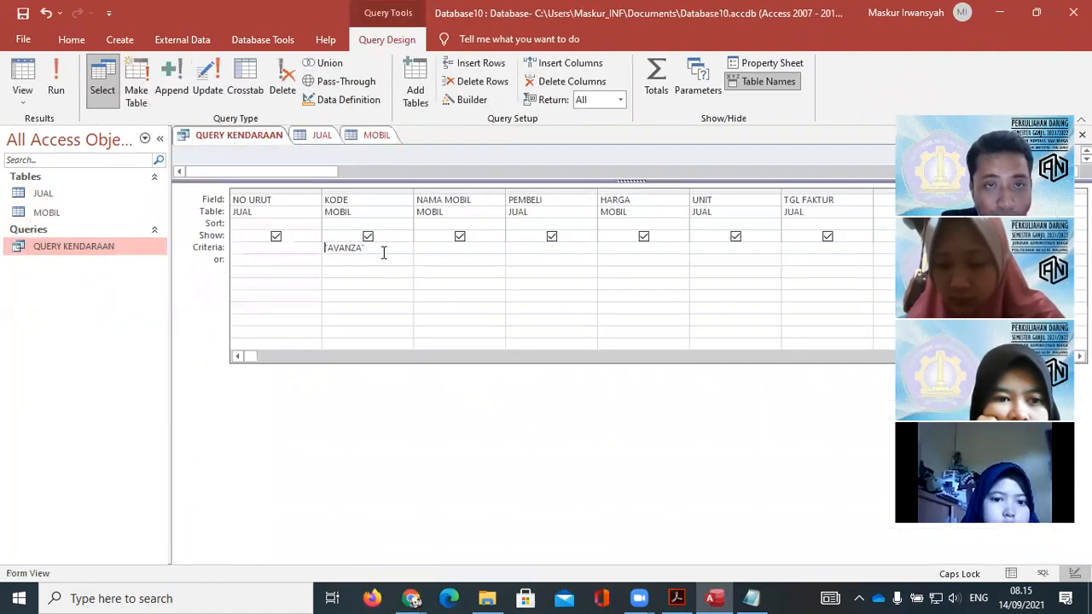
drag(383, 249, 297, 247)
key(Delete)
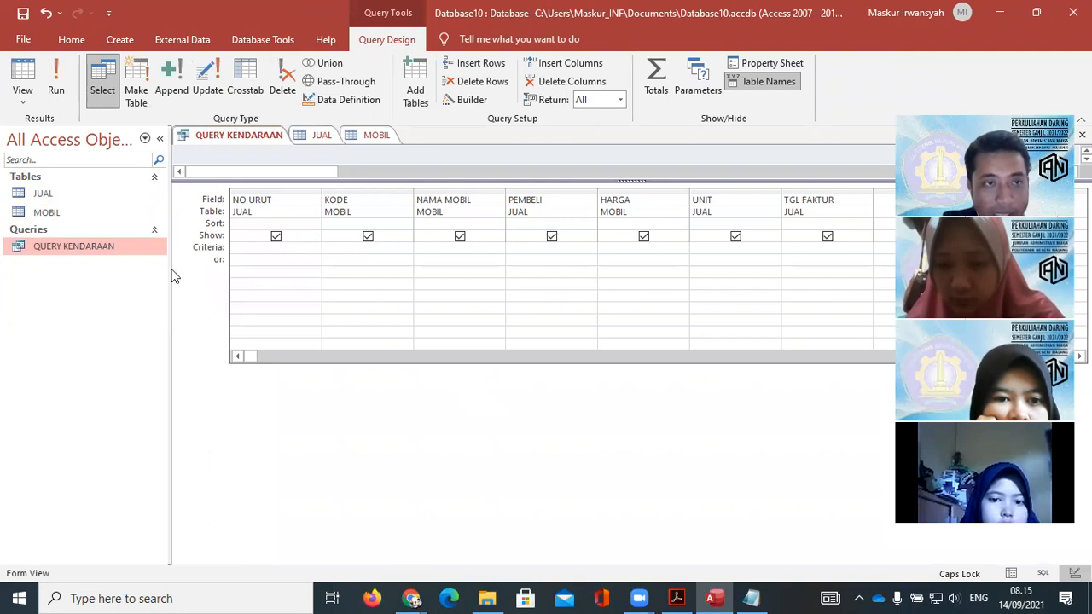
double_click(102, 247)
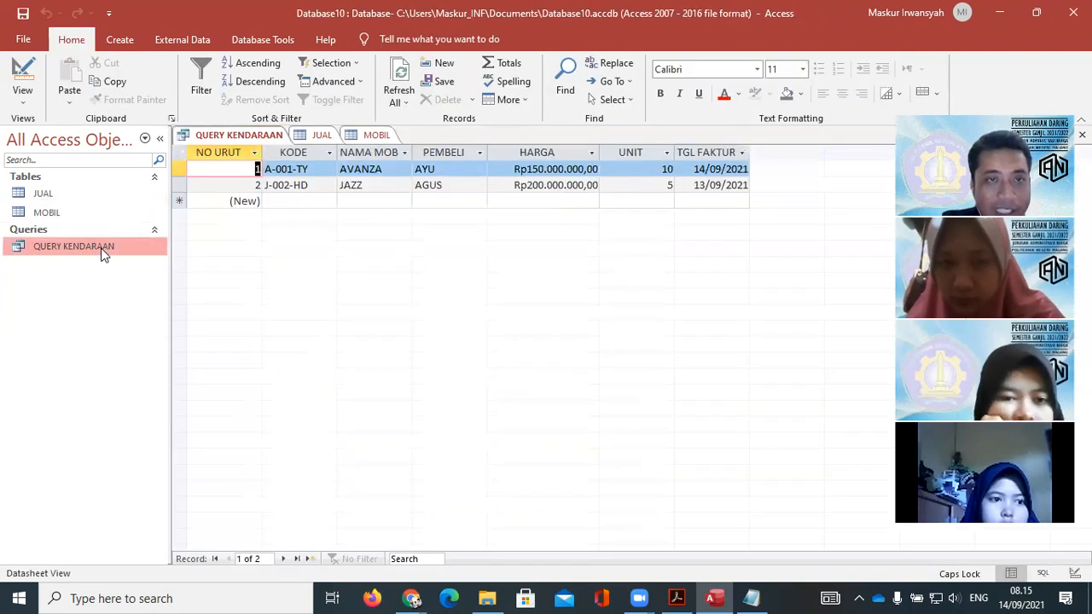
- Set the NAMA MOBIL criterion in QUERY KENDARAAN's design to AVANZA, copied from the query's results, and show the filtered records
double_click(388, 169)
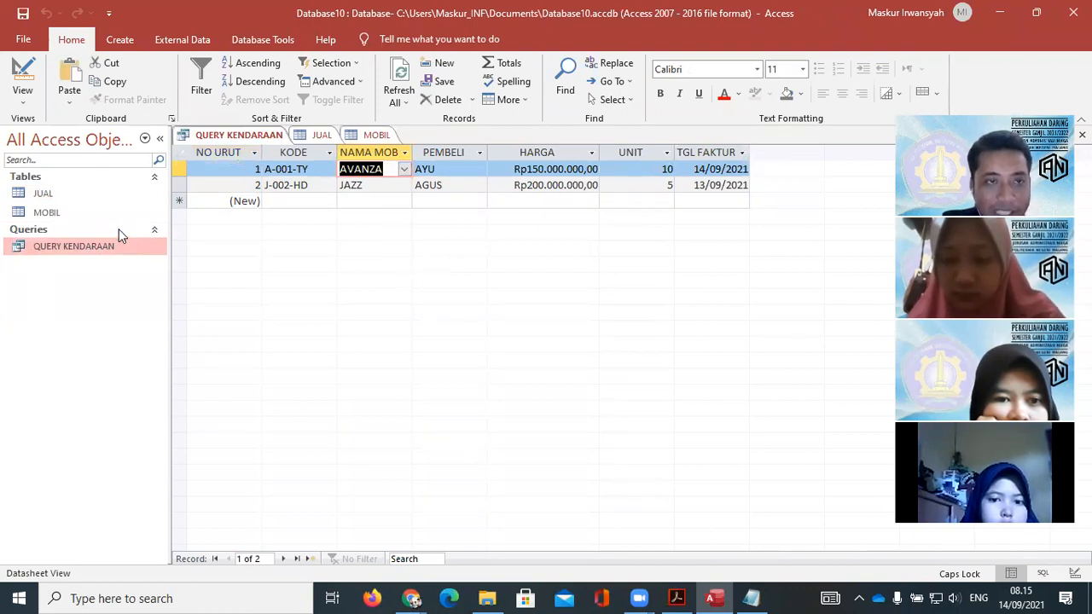
right_click(97, 247)
click(146, 273)
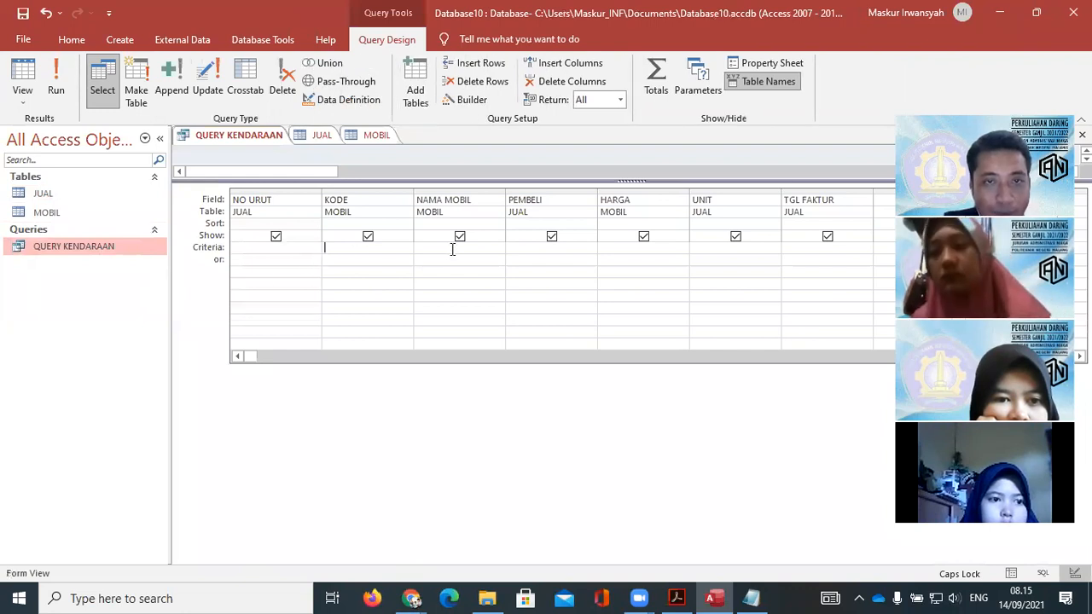
key(ctrl+v)
click(461, 396)
double_click(78, 249)
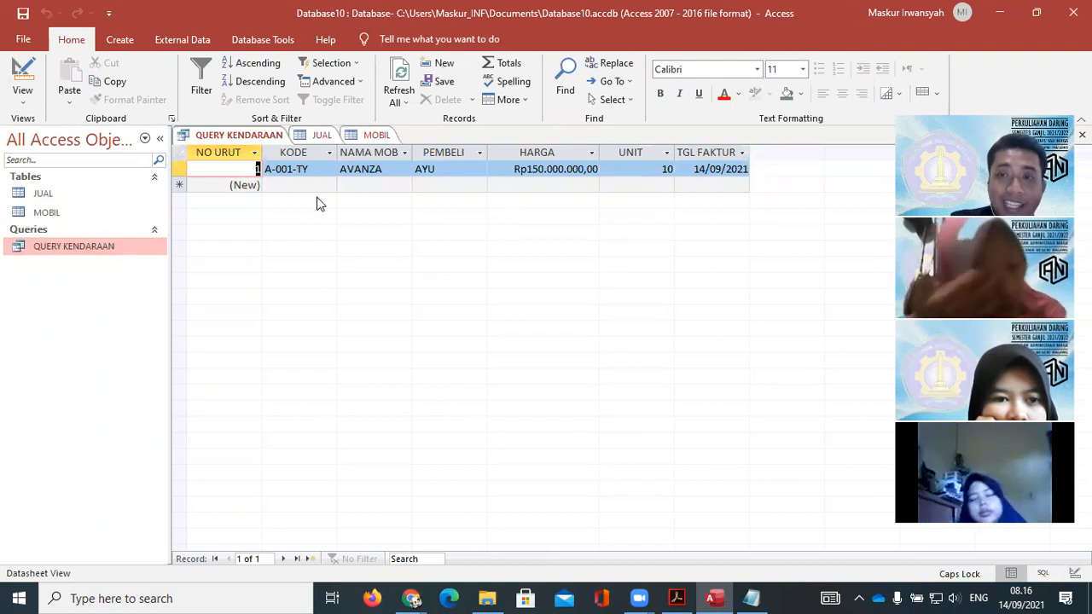
- Switch to the module PDF and skim the remaining criteria cases up to Kasus-9 and section 3.8 on Parameter Query
click(678, 598)
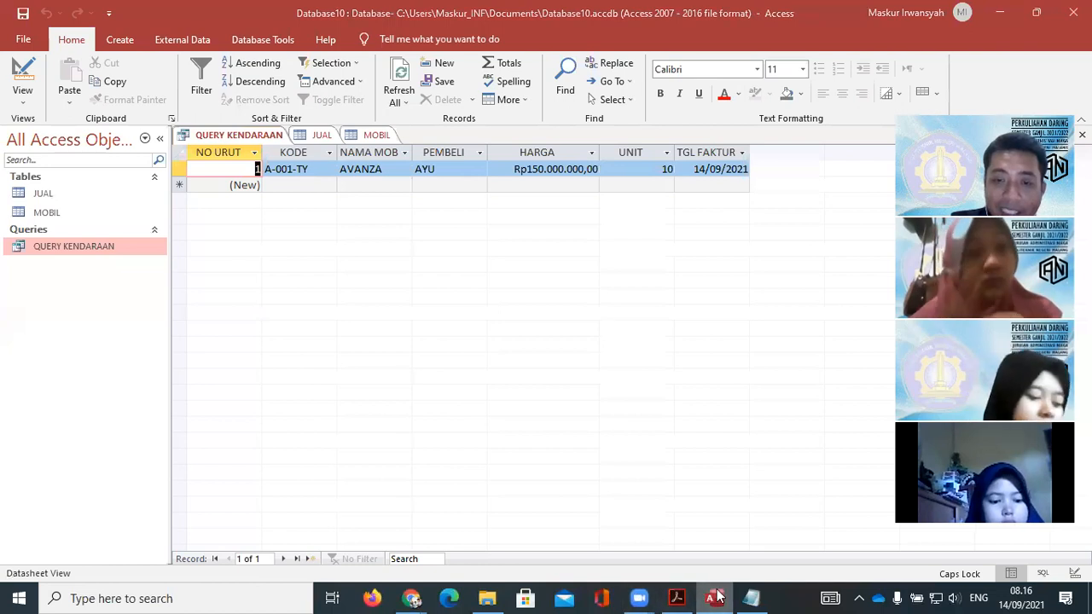
scroll(608, 298, down, 3)
scroll(607, 298, down, 3)
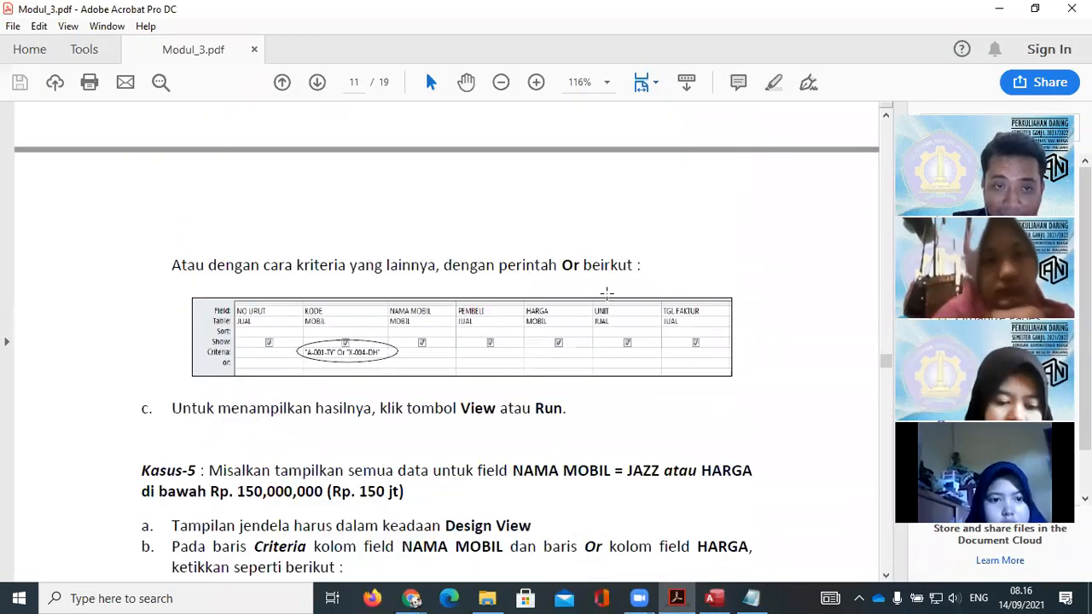
scroll(607, 293, down, 3)
scroll(607, 292, down, 20)
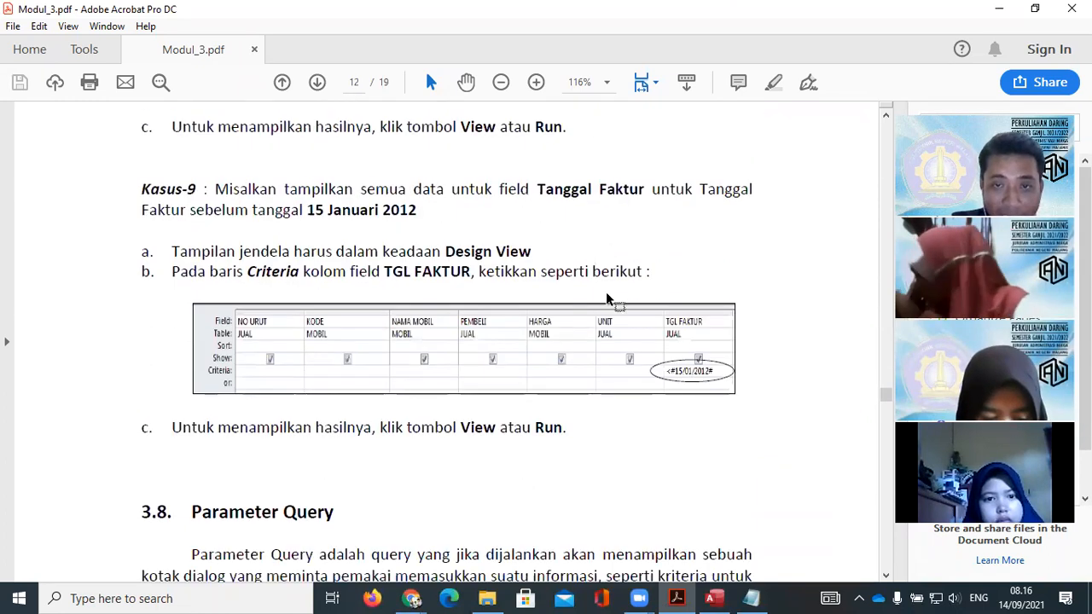
scroll(607, 298, down, 7)
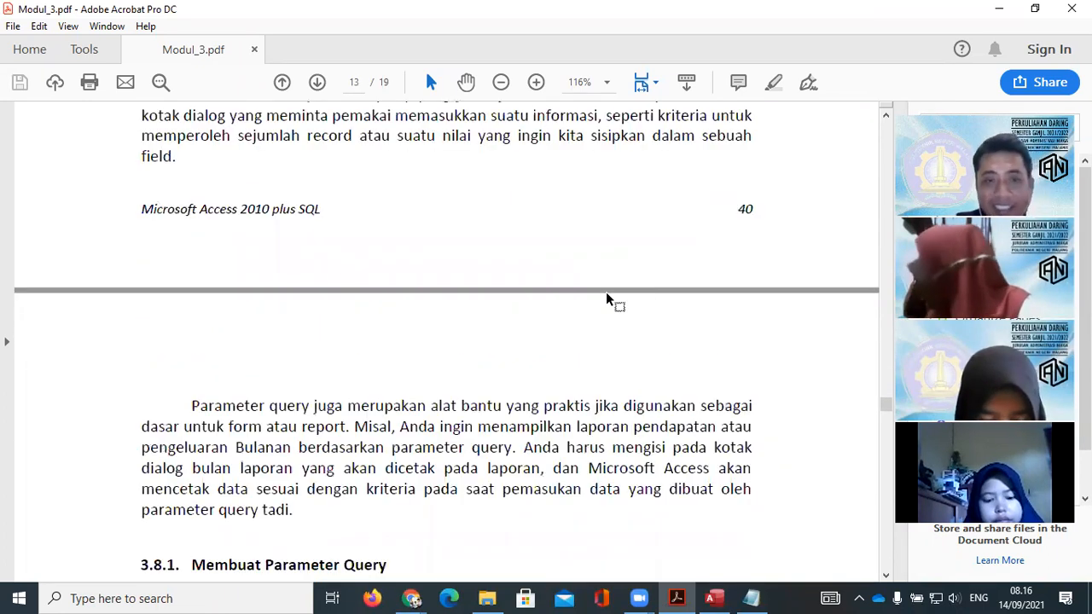
scroll(607, 293, down, 15)
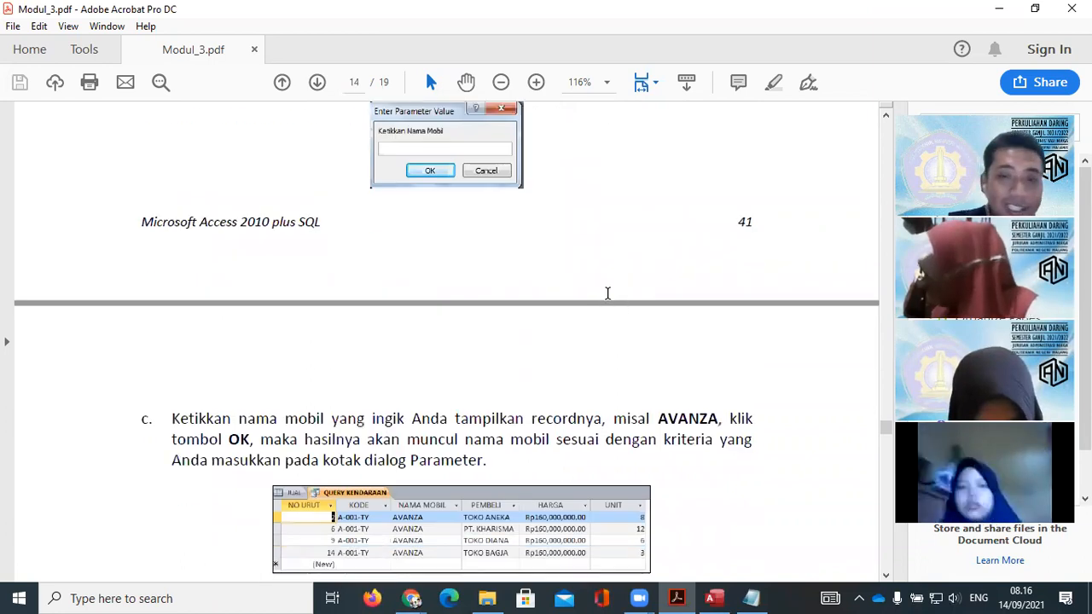
- Look through the PRAKTEK MODUL-3 exercises and the TUGAS assignments up to the end of the module PDF
scroll(607, 293, down, 15)
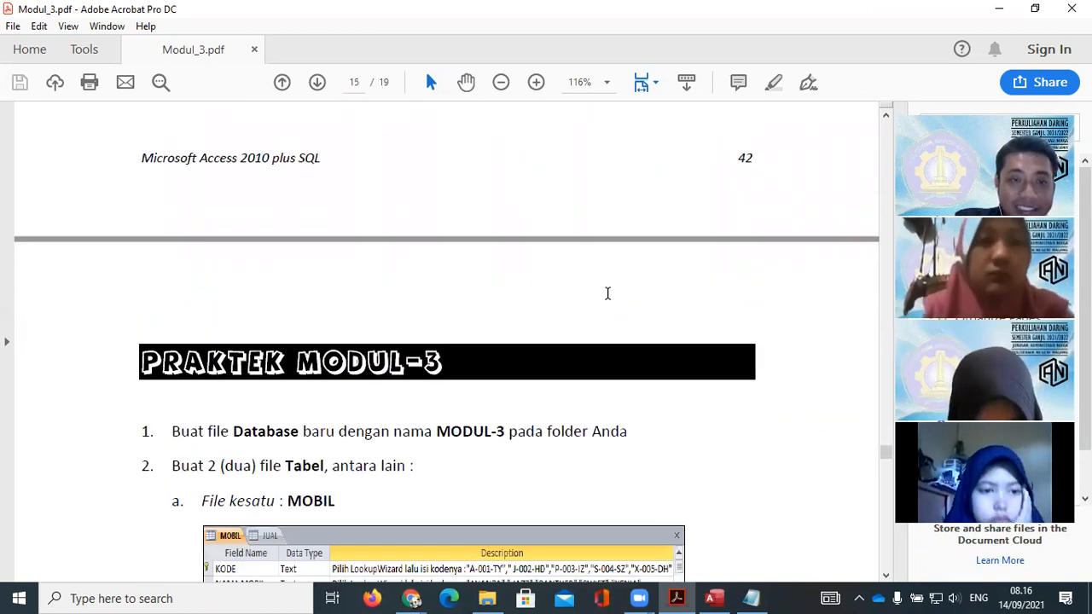
scroll(607, 293, down, 5)
scroll(606, 293, down, 14)
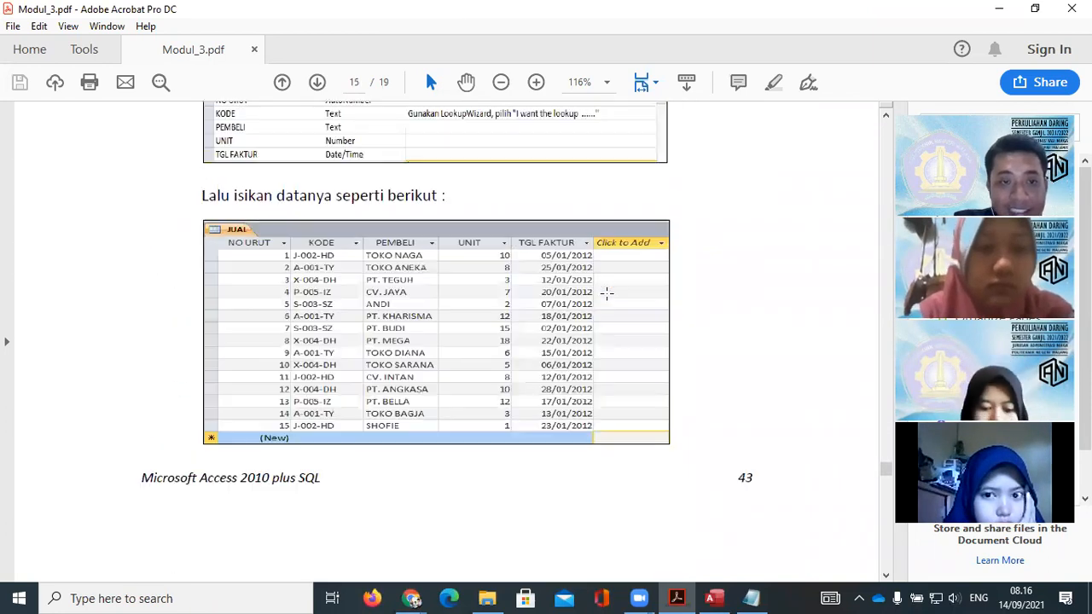
scroll(606, 293, down, 15)
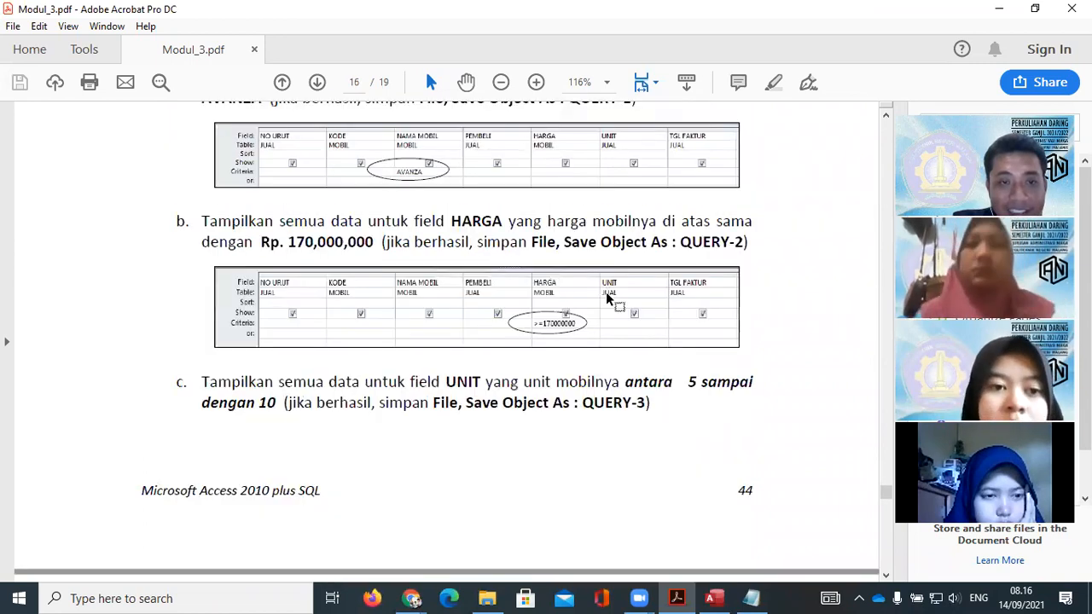
scroll(607, 297, down, 12)
scroll(607, 293, down, 15)
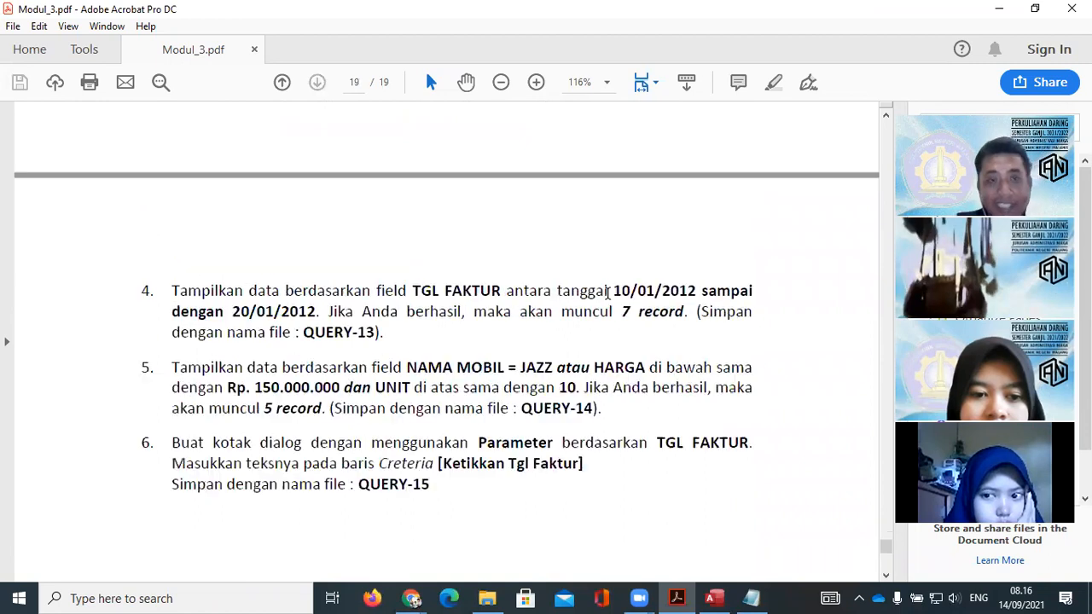
scroll(607, 293, down, 5)
scroll(607, 293, up, 15)
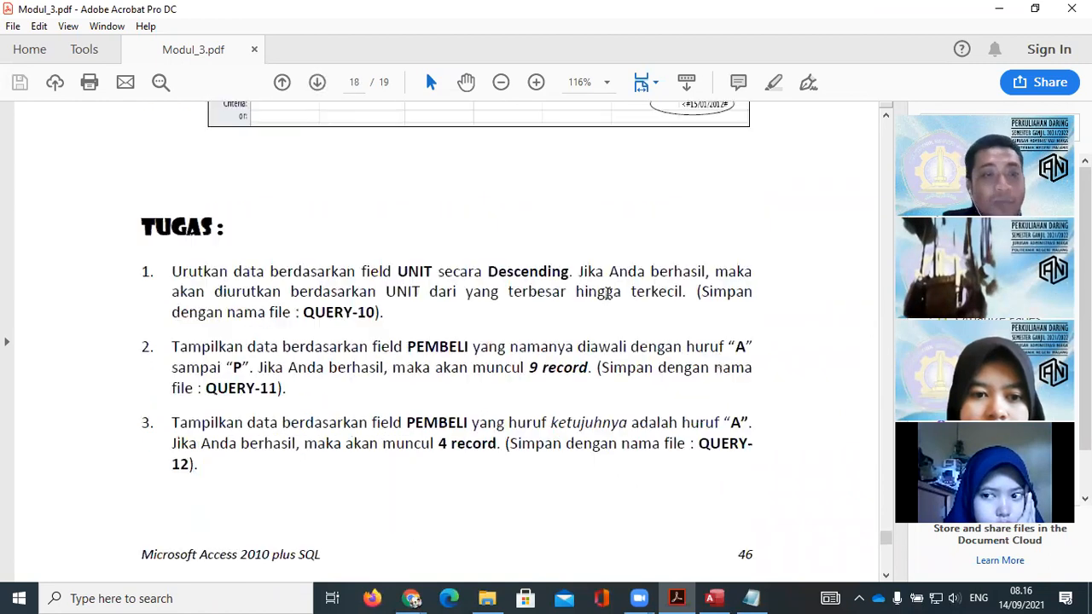
- Review the practice query exercises backwards from TUGAS to the PRAKTEK MODUL-3 heading in the PDF
scroll(606, 294, up, 3)
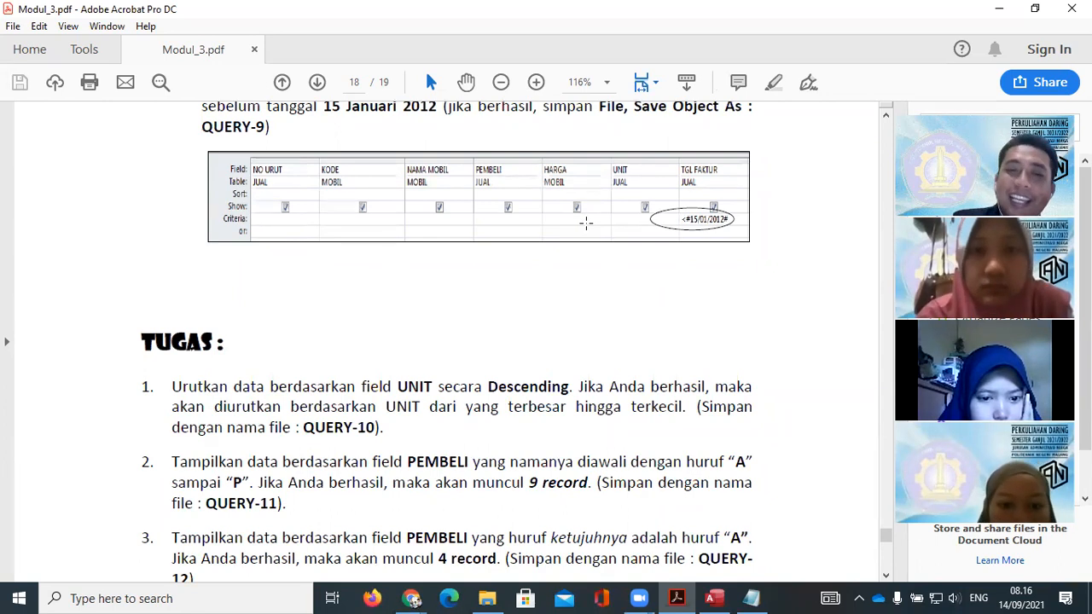
scroll(619, 270, up, 10)
scroll(619, 269, up, 12)
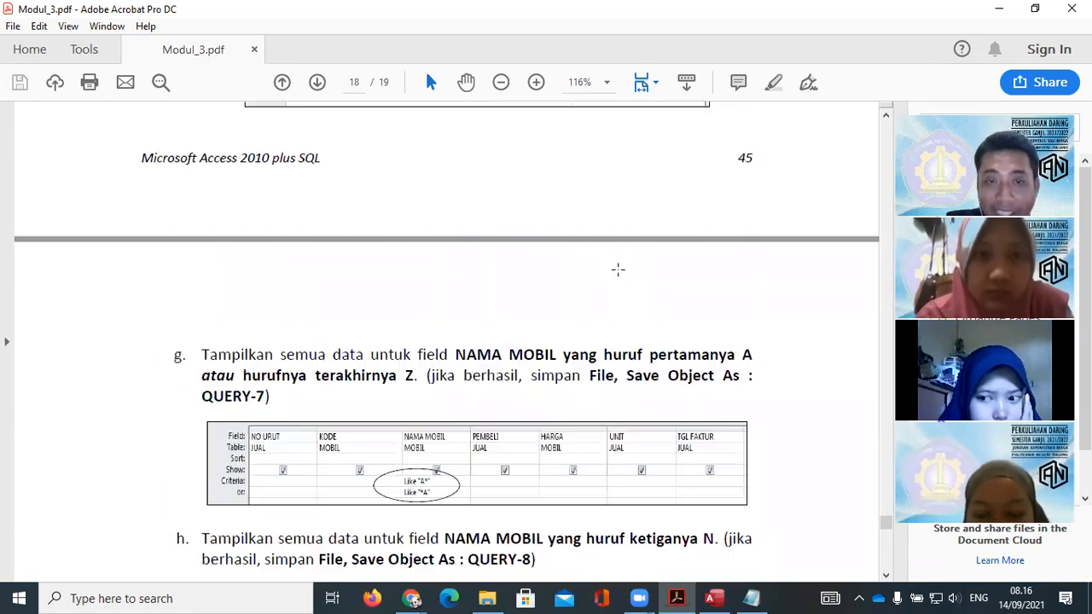
scroll(619, 269, up, 10)
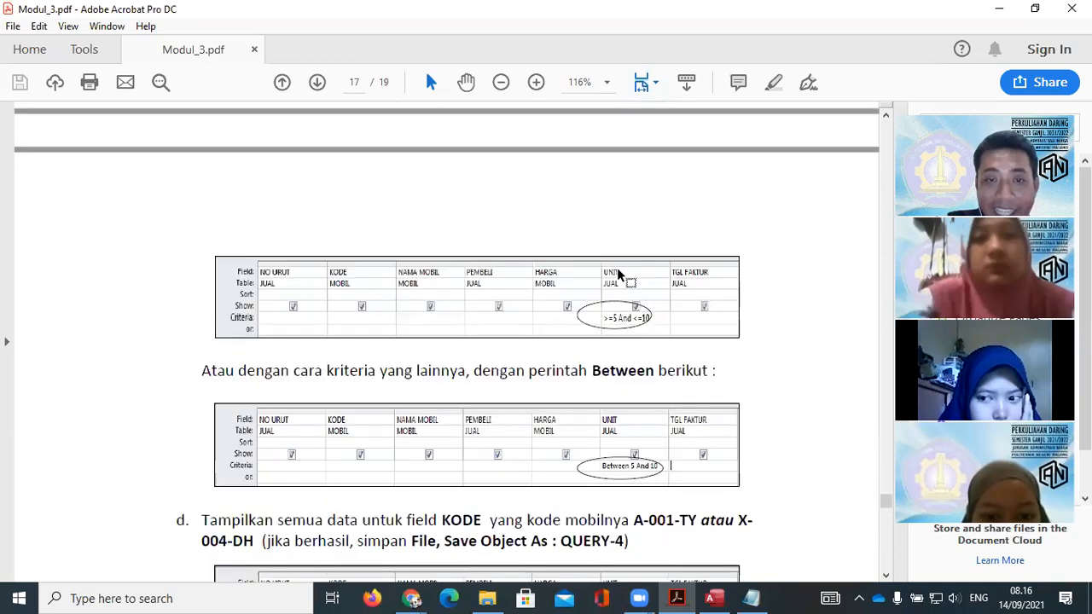
scroll(619, 269, up, 10)
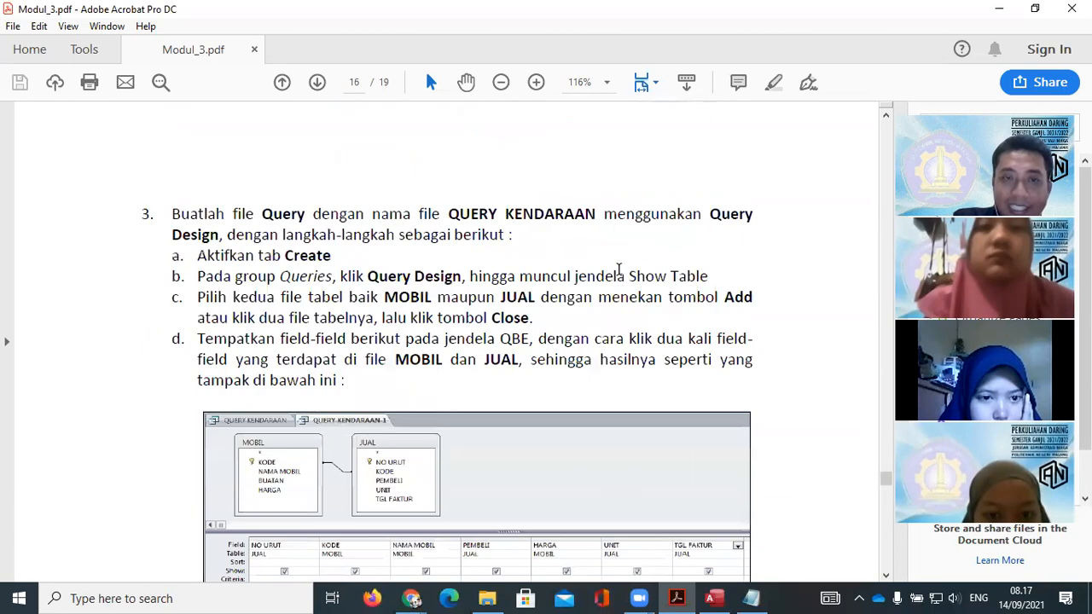
scroll(618, 269, up, 12)
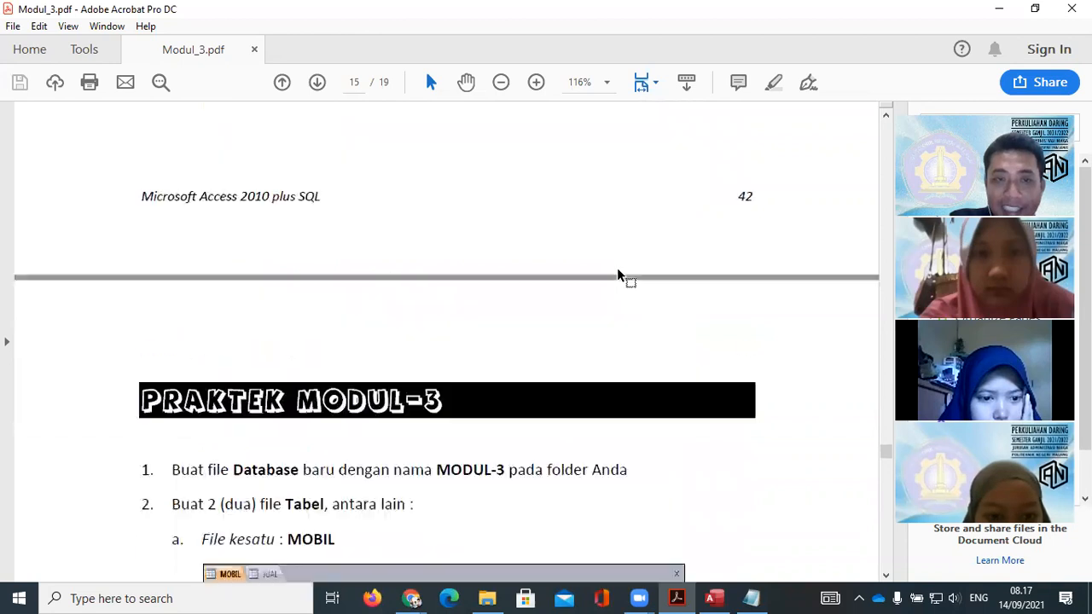
- Review the module PDF backwards from PRAKTEK MODUL-3 through Parameter Query and the criteria cases to the section on sorting query data
scroll(618, 269, up, 3)
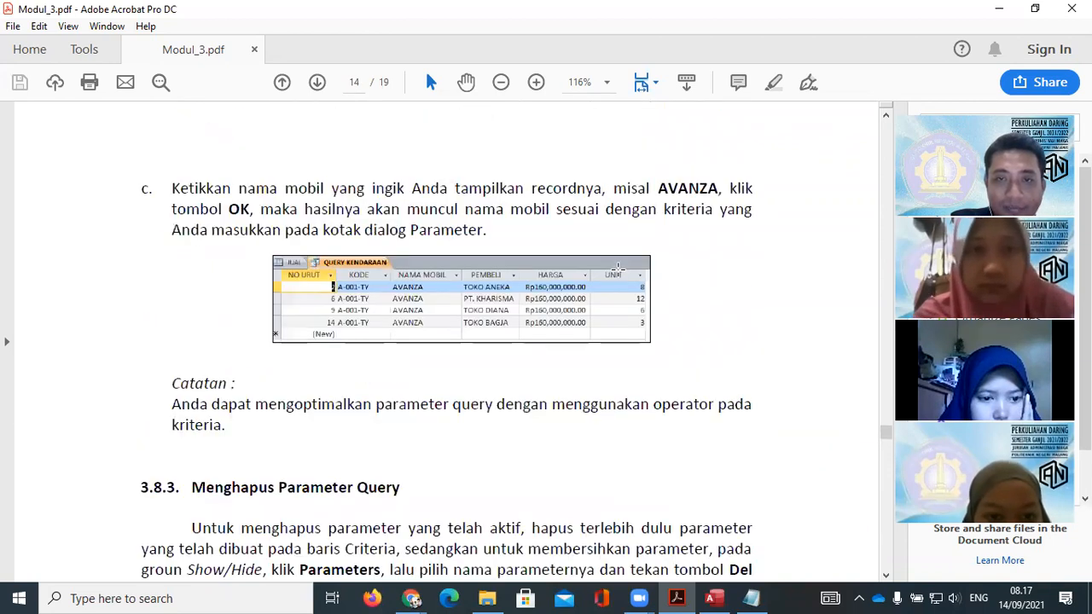
scroll(618, 269, up, 12)
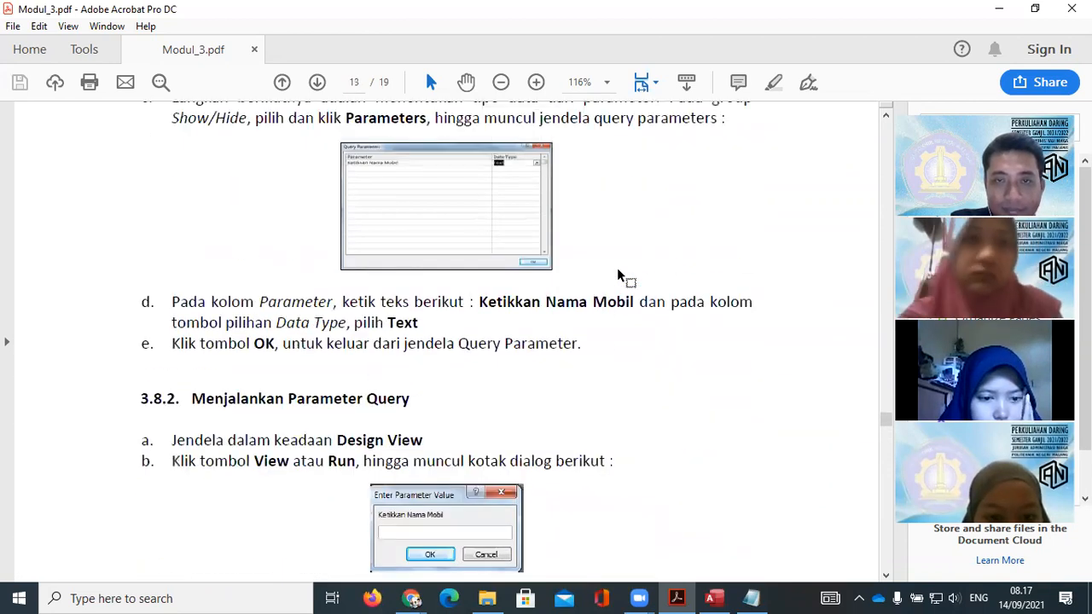
scroll(617, 269, up, 5)
scroll(618, 268, up, 15)
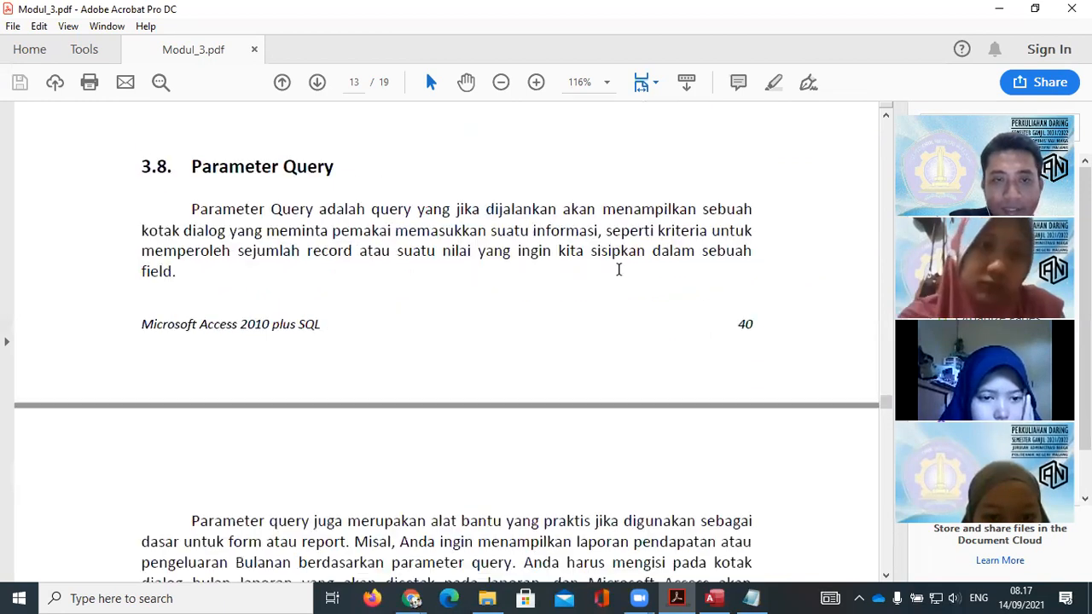
scroll(617, 269, up, 12)
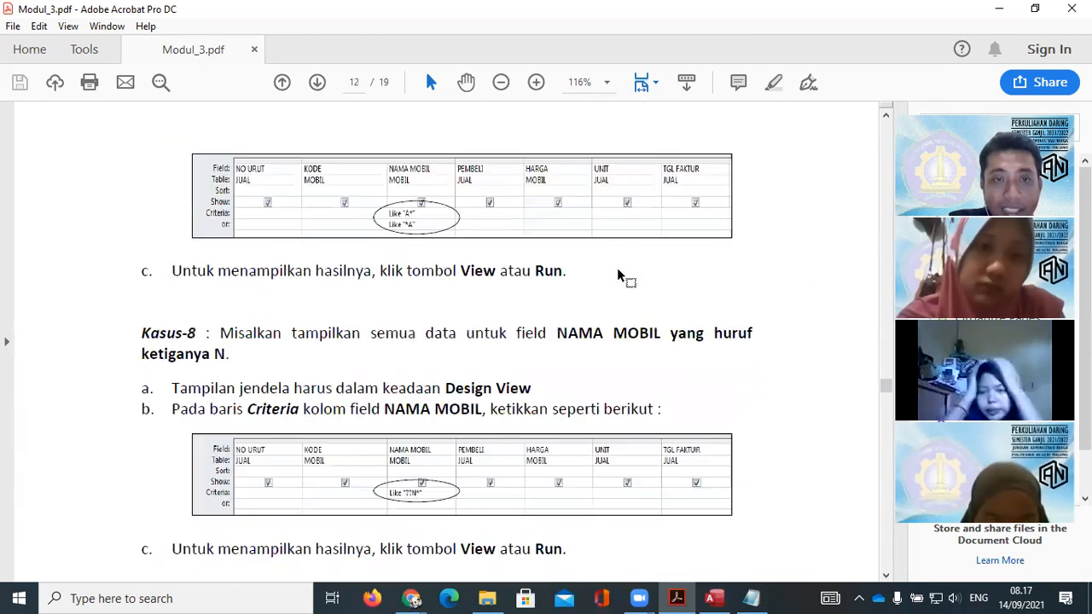
scroll(617, 270, up, 10)
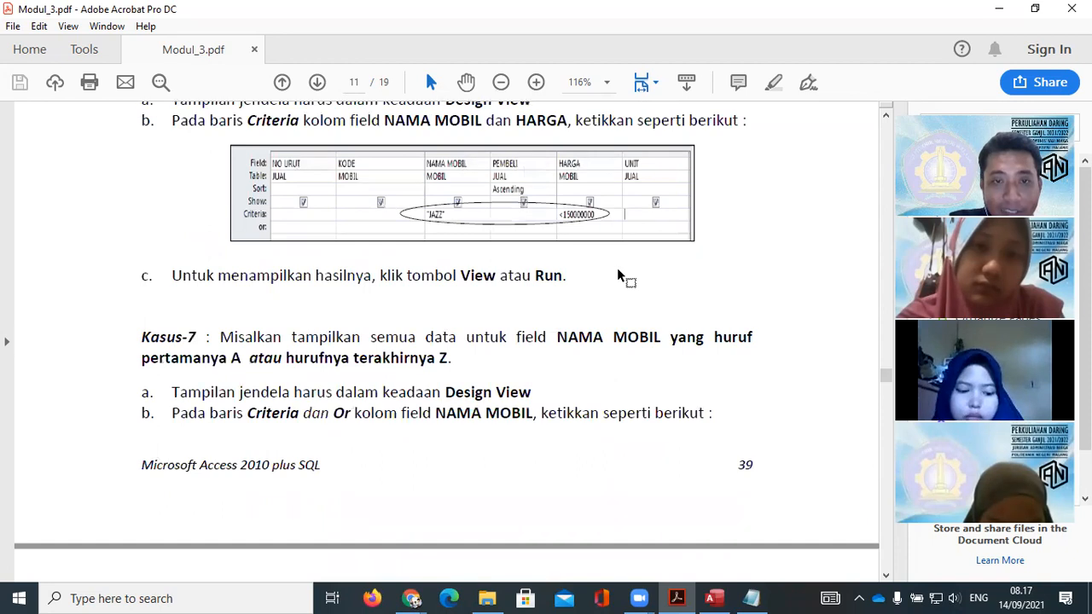
scroll(617, 269, up, 5)
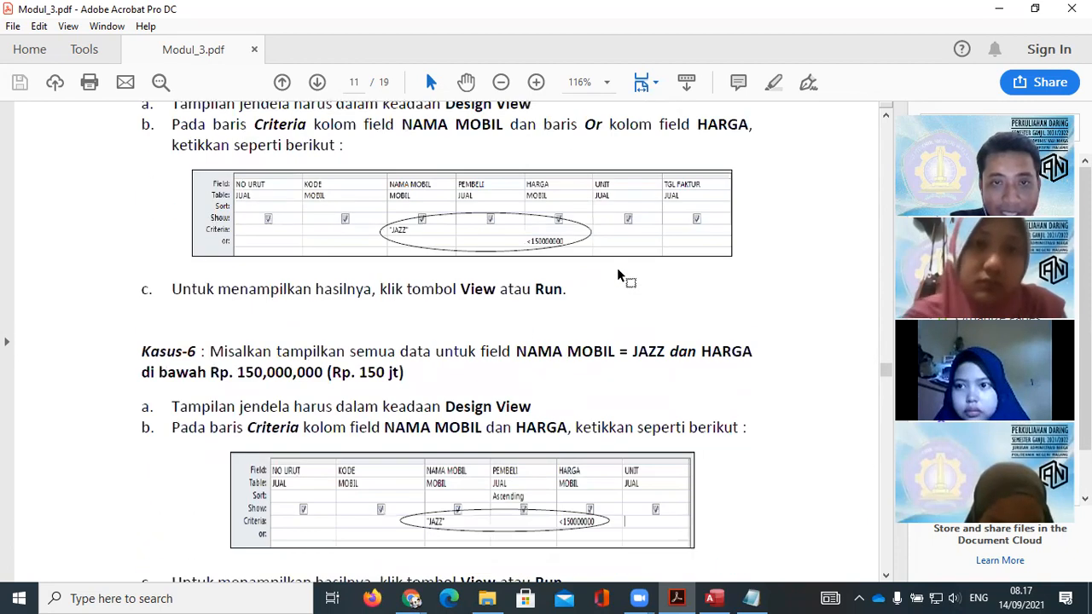
scroll(617, 269, up, 5)
scroll(617, 270, up, 10)
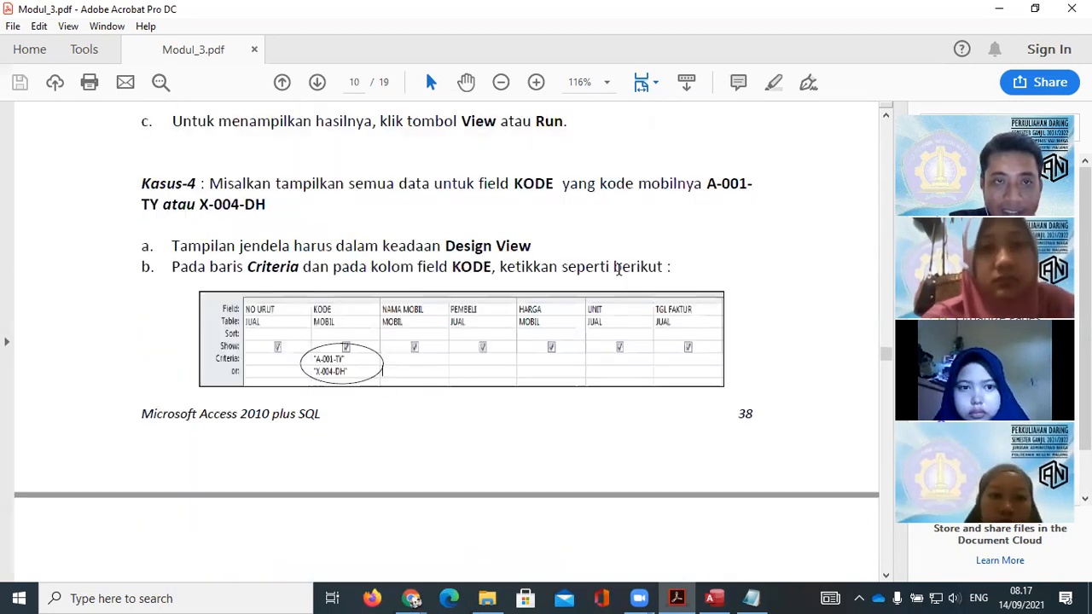
scroll(618, 269, up, 5)
scroll(618, 269, up, 10)
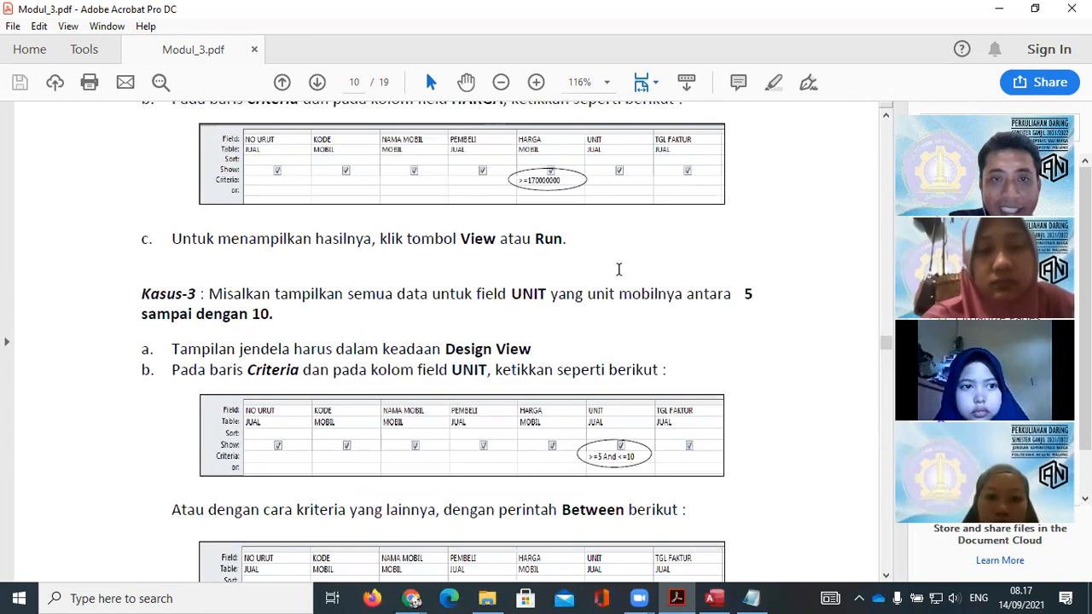
scroll(618, 269, up, 4)
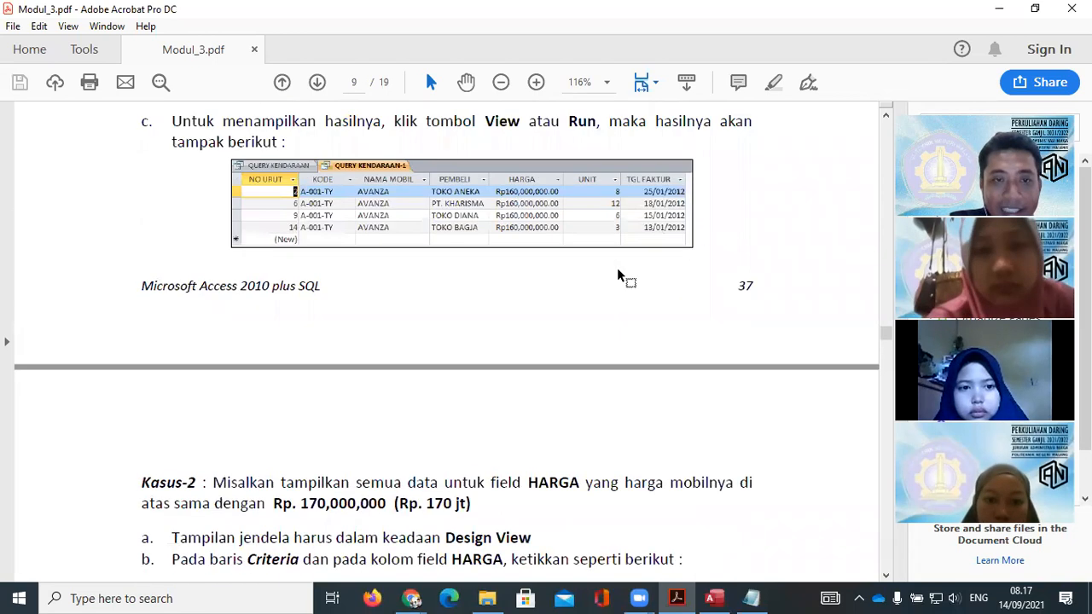
scroll(618, 273, up, 4)
scroll(617, 270, up, 8)
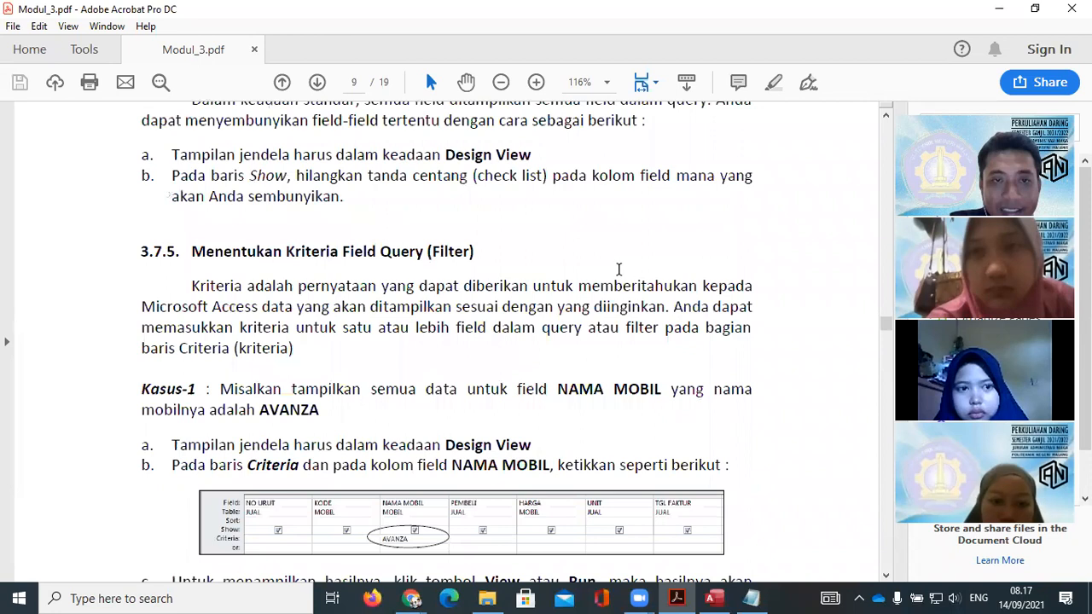
scroll(618, 269, up, 12)
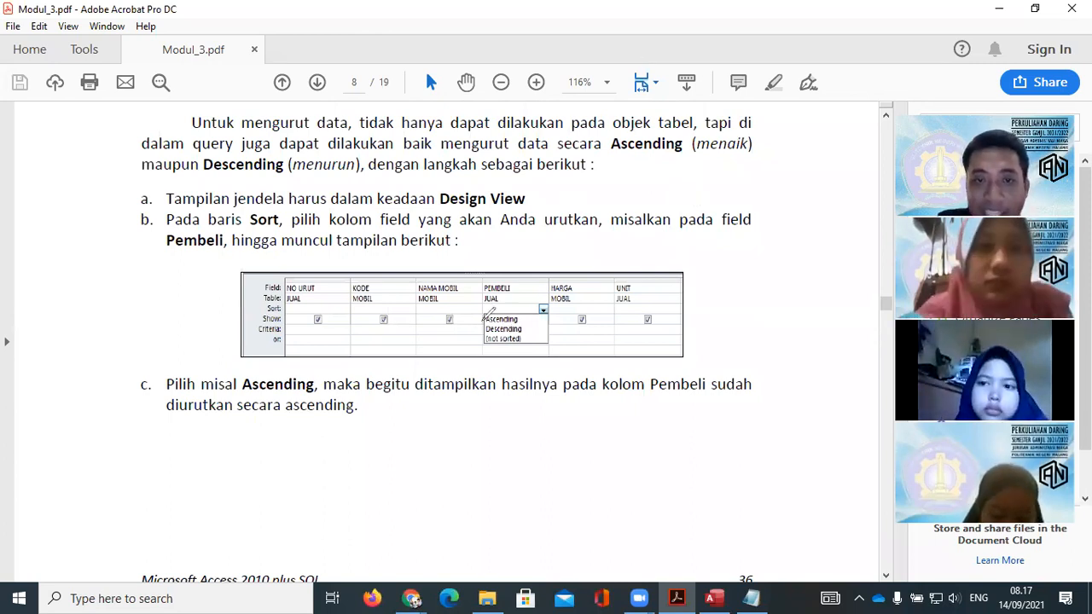
drag(516, 302, 522, 306)
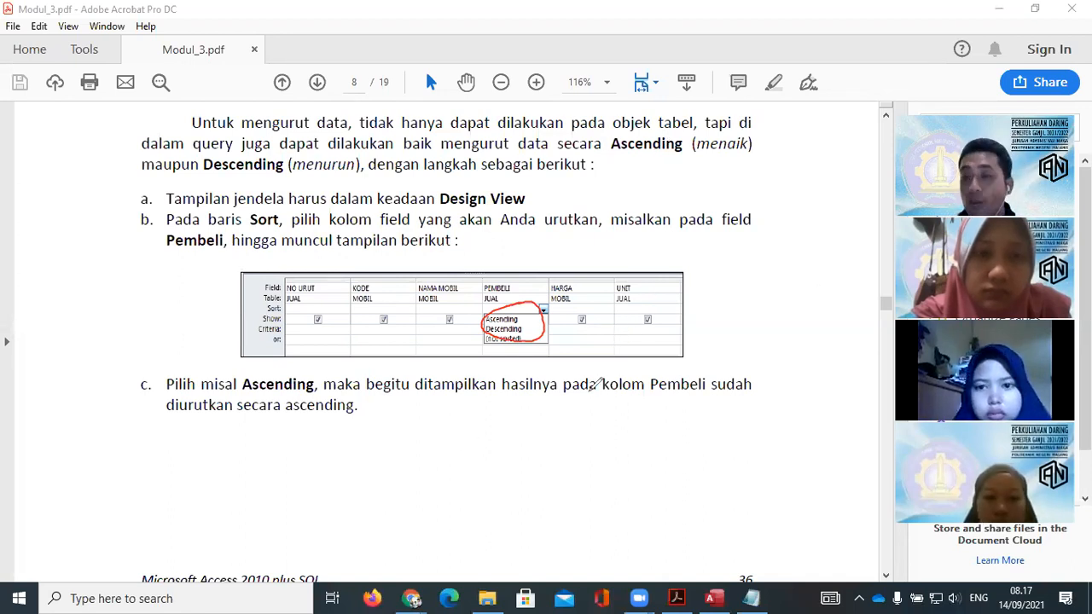
click(719, 129)
drag(886, 305, 889, 495)
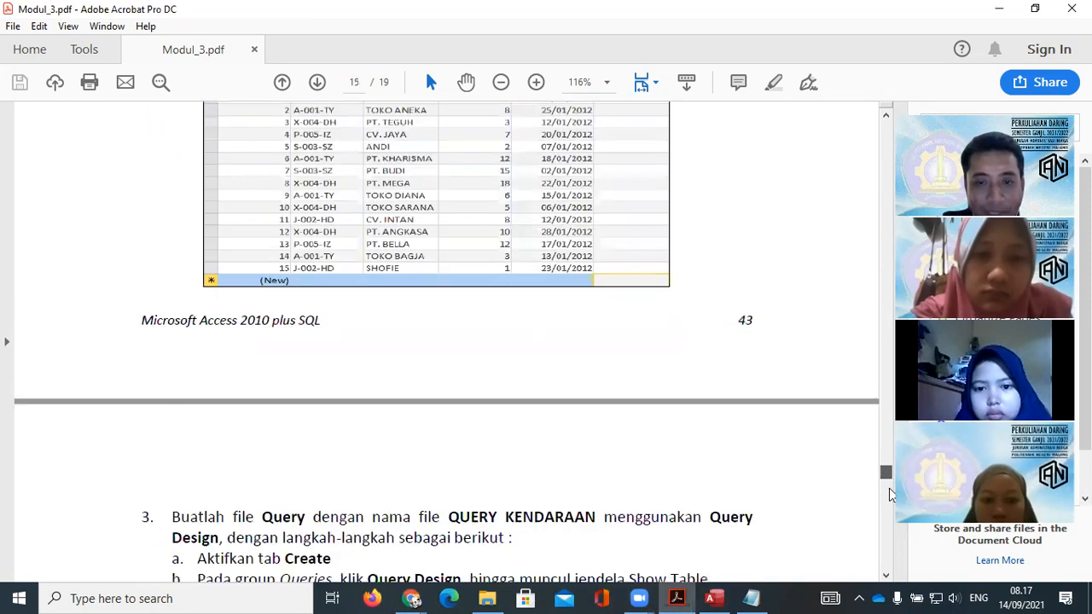
- Switch to Access, open QUERY KENDARAAN in design view and set the HARGA field's sort order to Ascending
click(713, 598)
right_click(86, 259)
click(124, 281)
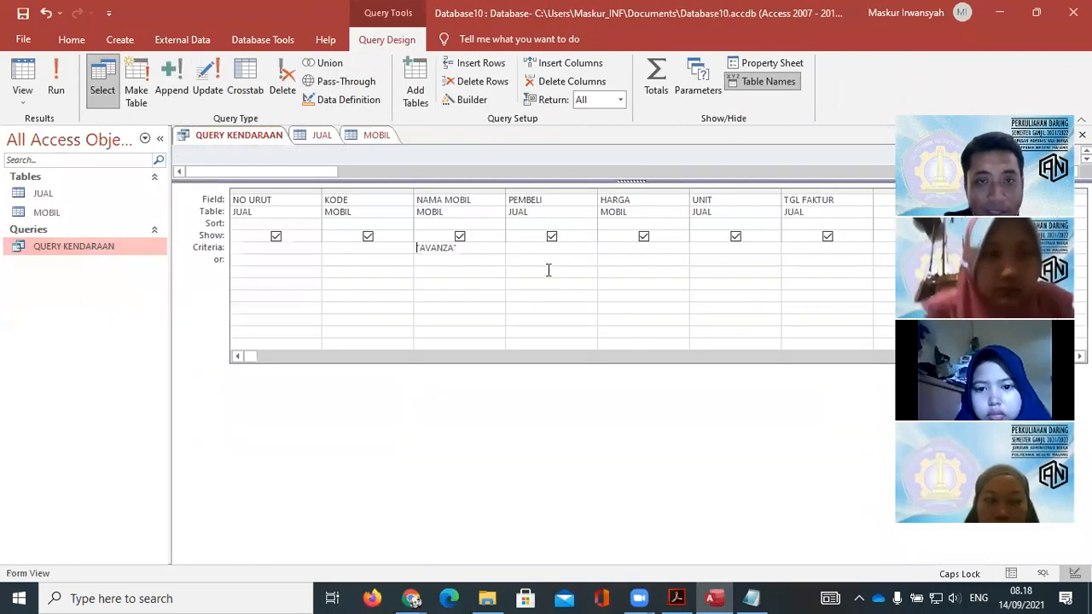
click(631, 224)
click(681, 225)
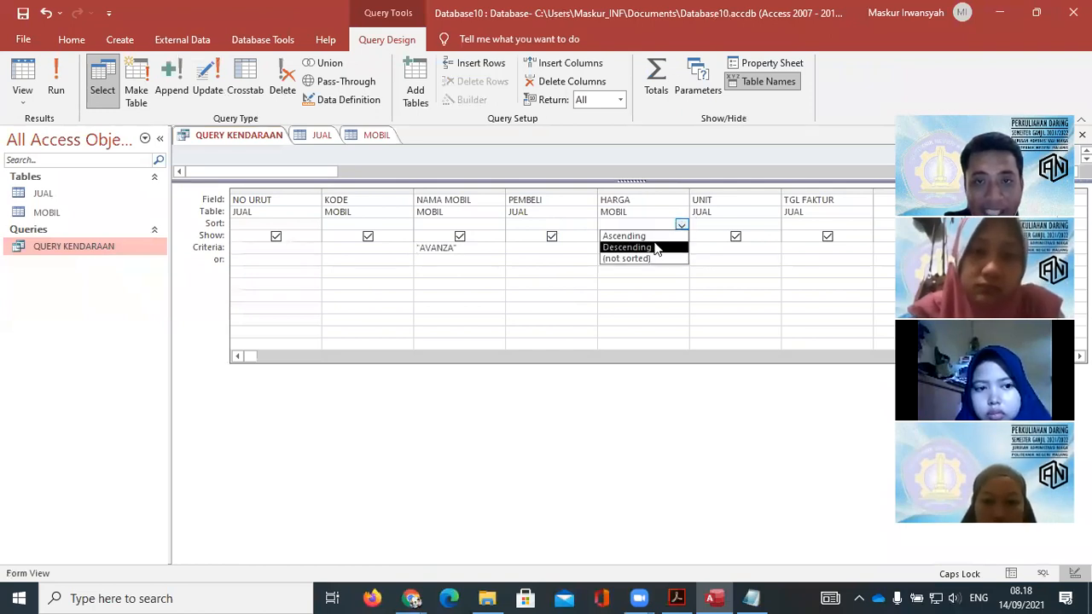
click(646, 237)
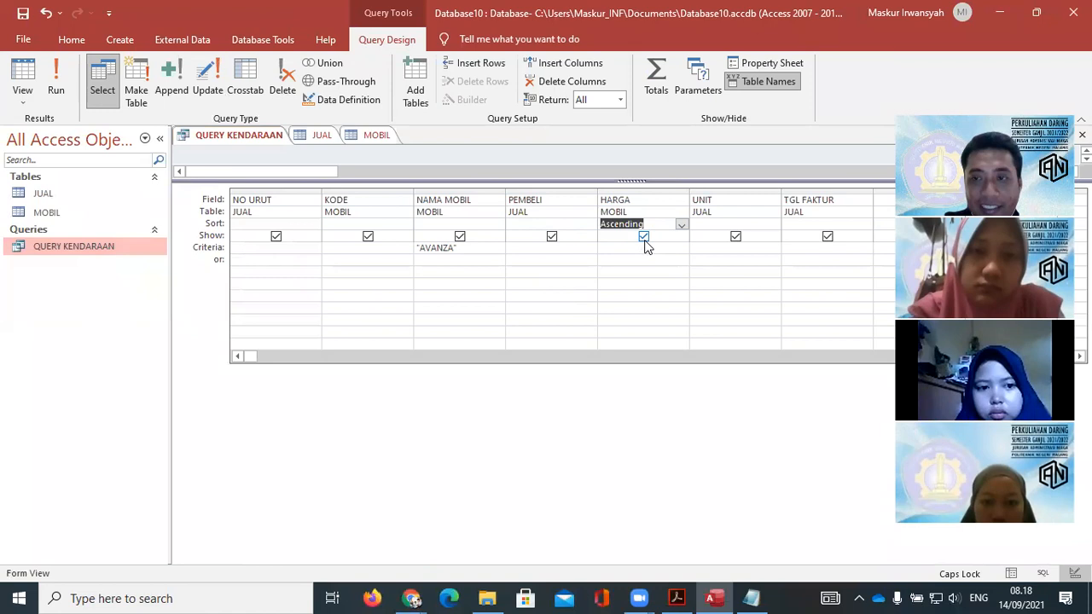
- Switch to the module PDF and read the TUGAS assignments for QUERY-10 to QUERY-12
click(678, 597)
drag(885, 482, 887, 537)
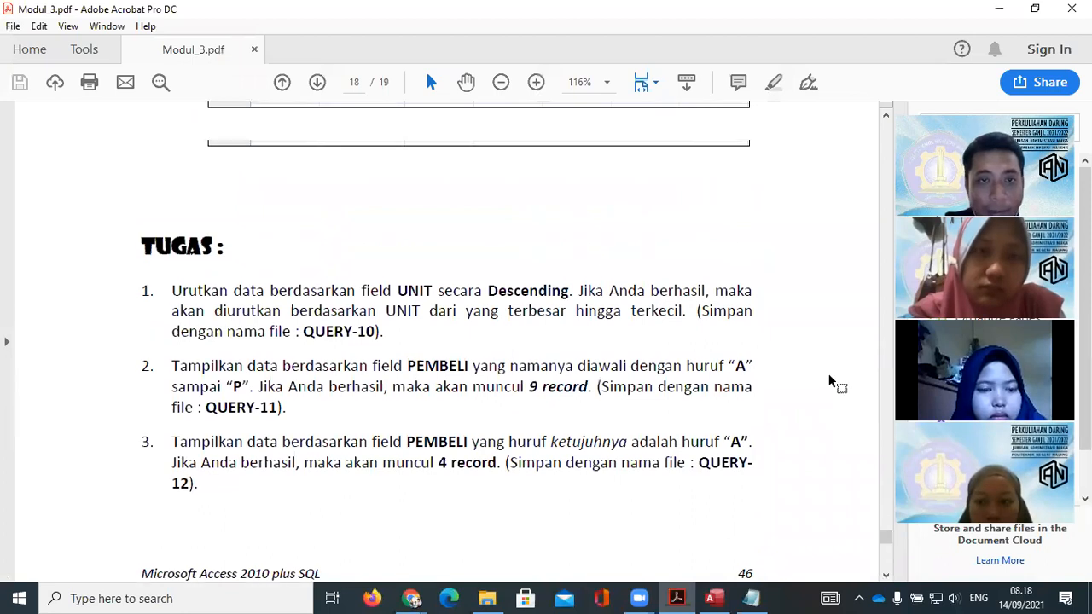
scroll(831, 381, down, 3)
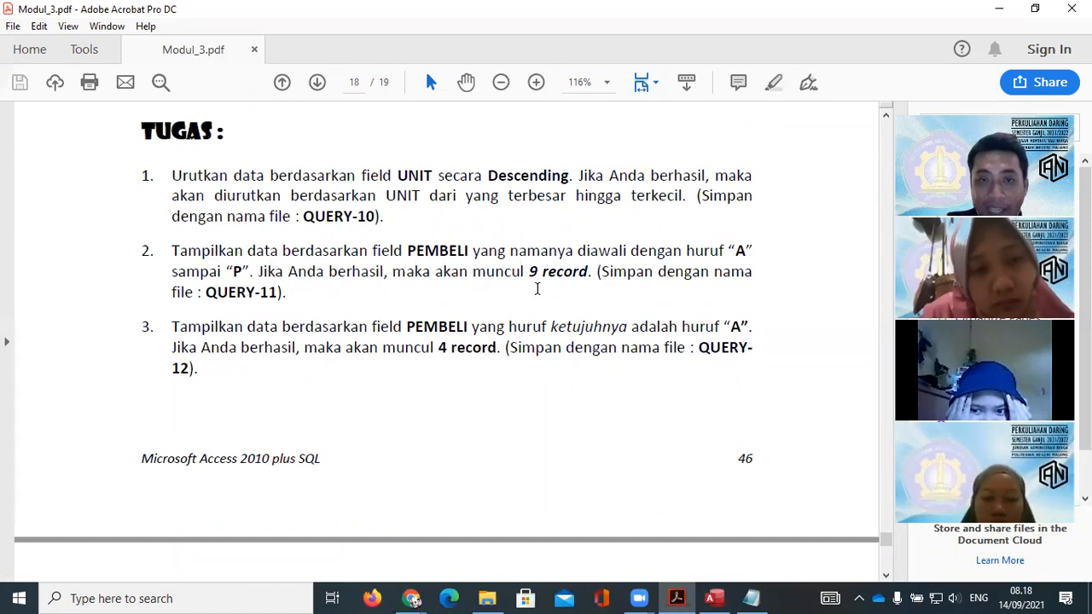
scroll(609, 163, up, 5)
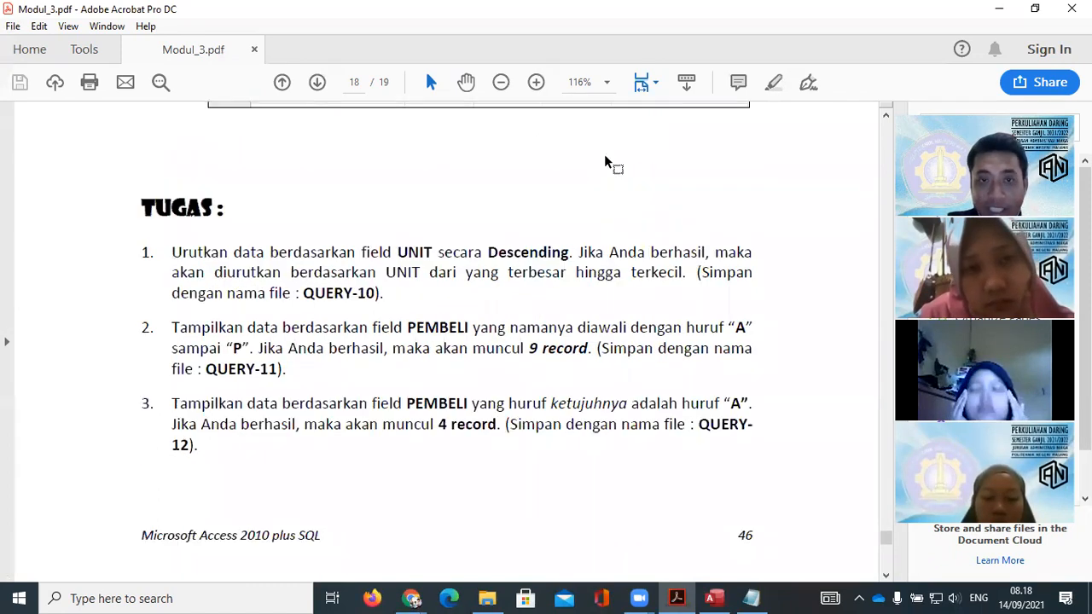
- Compare the practice query exercises up to QUERY-9 with the TUGAS assignments in the module PDF
scroll(588, 203, up, 9)
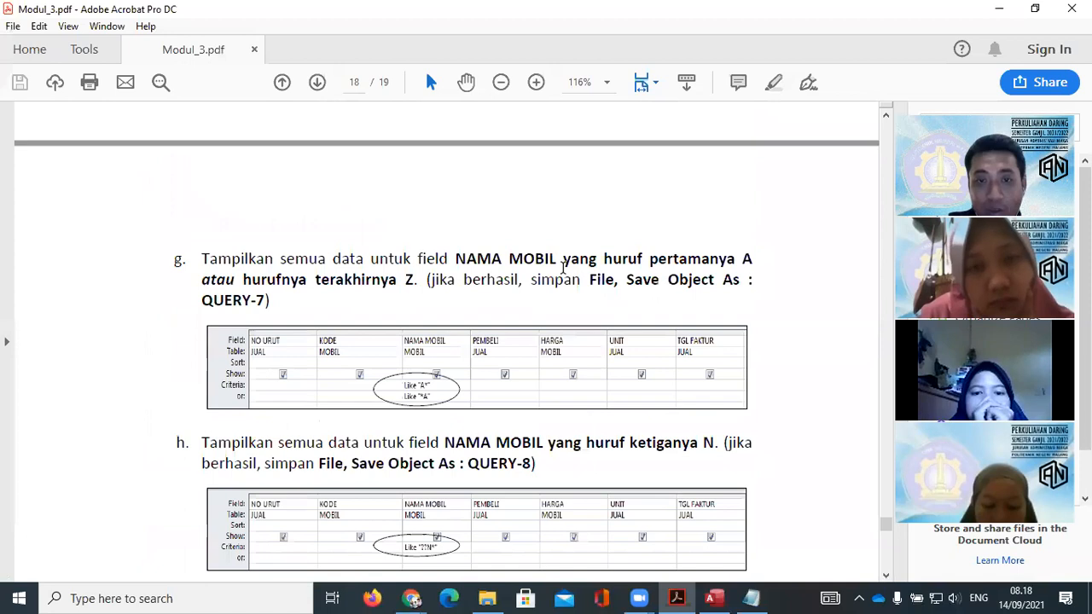
scroll(563, 268, up, 5)
scroll(563, 268, up, 15)
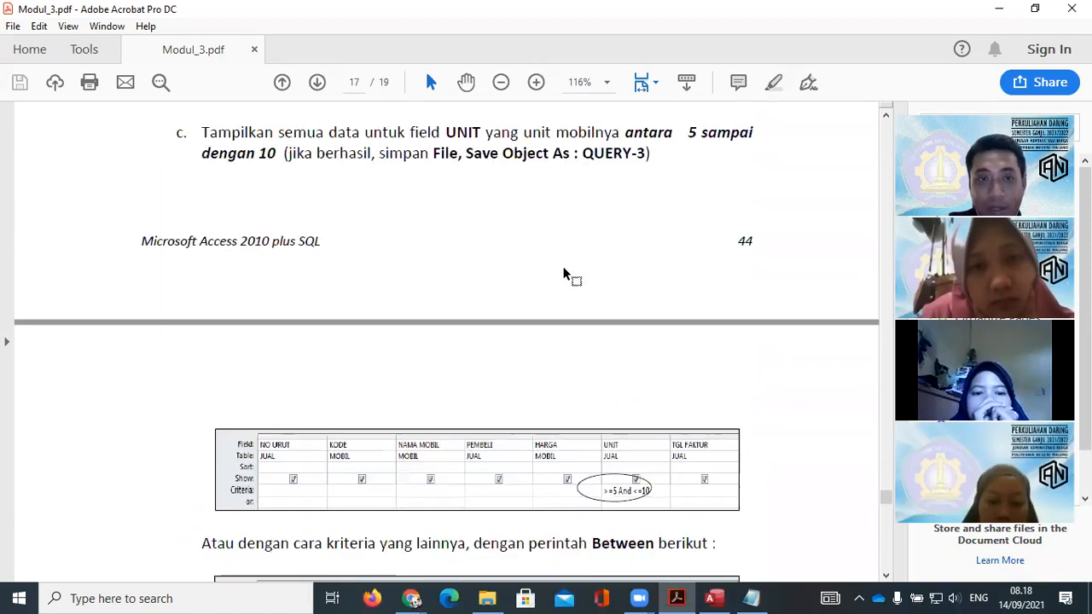
scroll(563, 268, up, 6)
scroll(563, 268, down, 20)
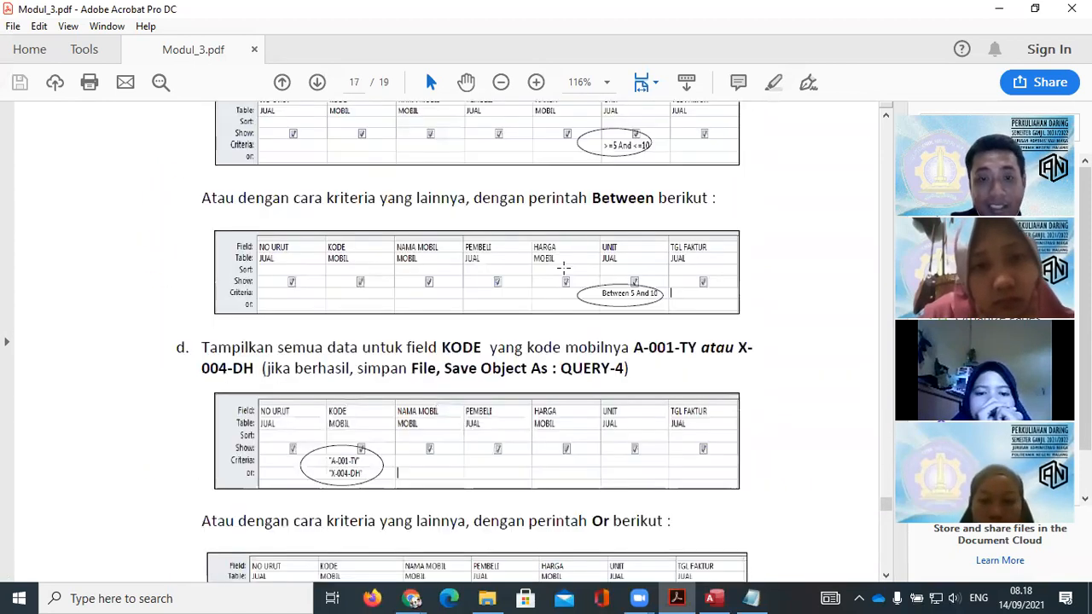
scroll(563, 272, down, 15)
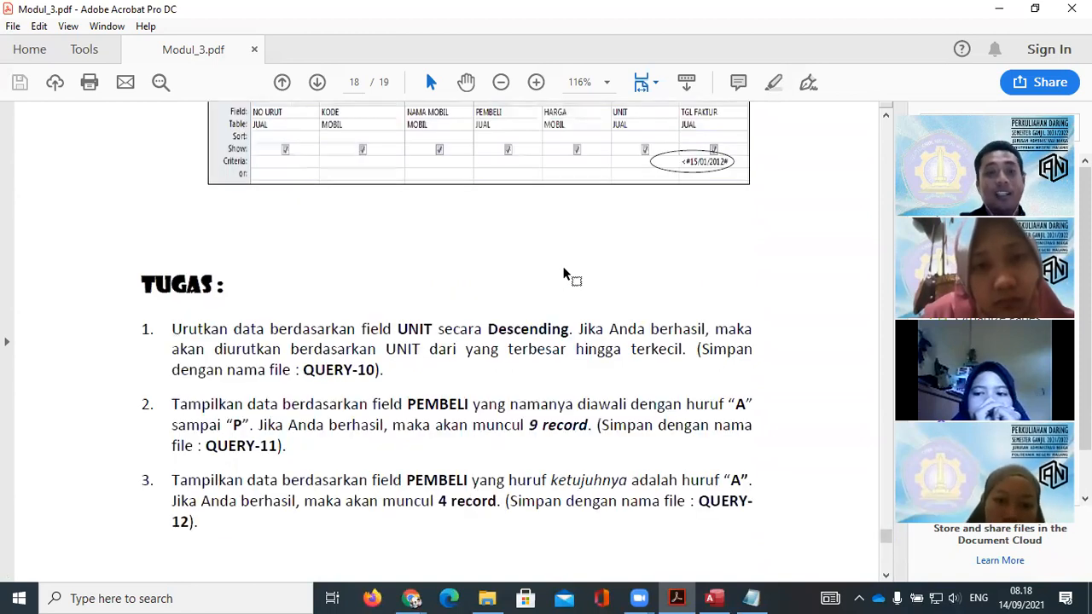
scroll(563, 273, up, 1)
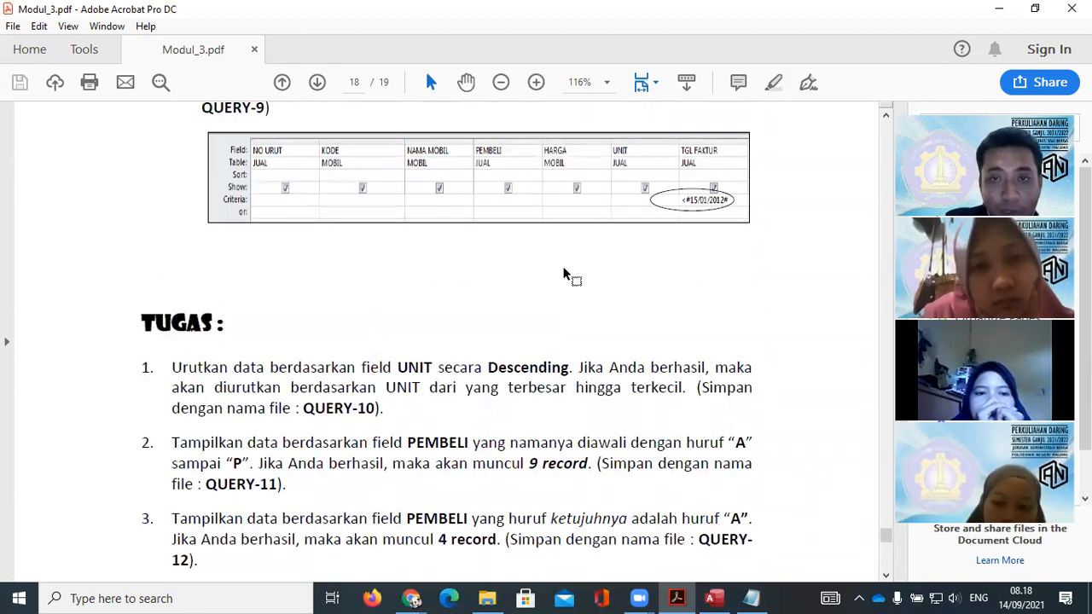
scroll(563, 273, down, 1)
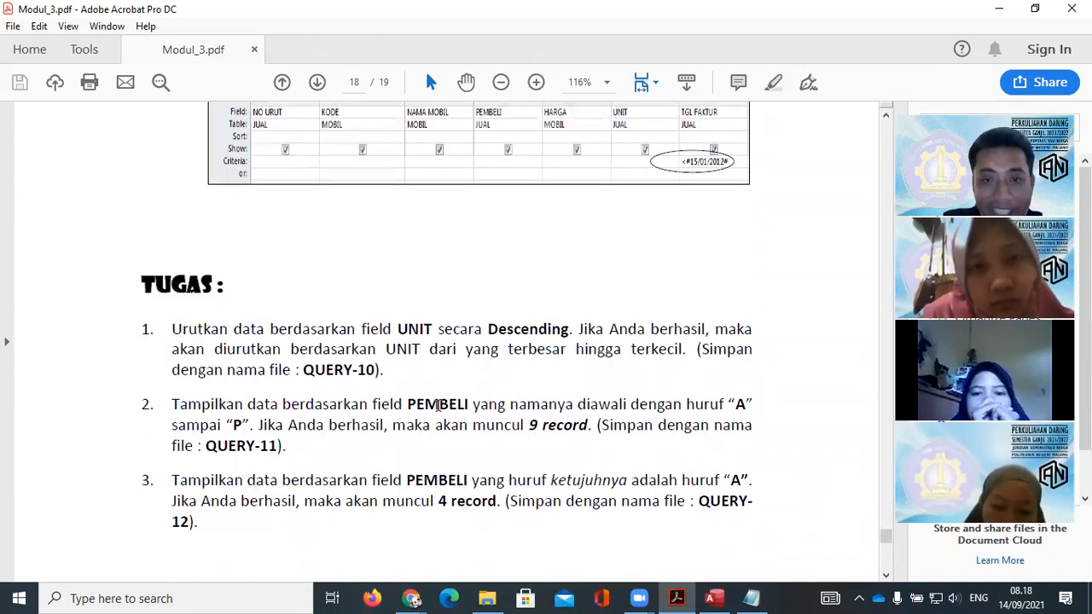
scroll(685, 291, up, 8)
scroll(695, 316, up, 6)
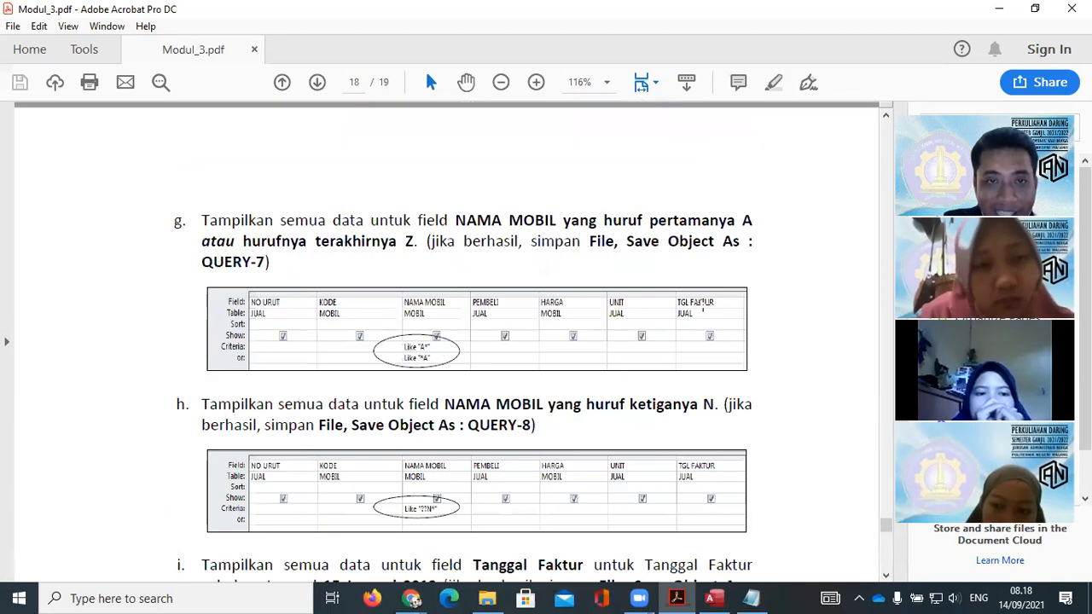
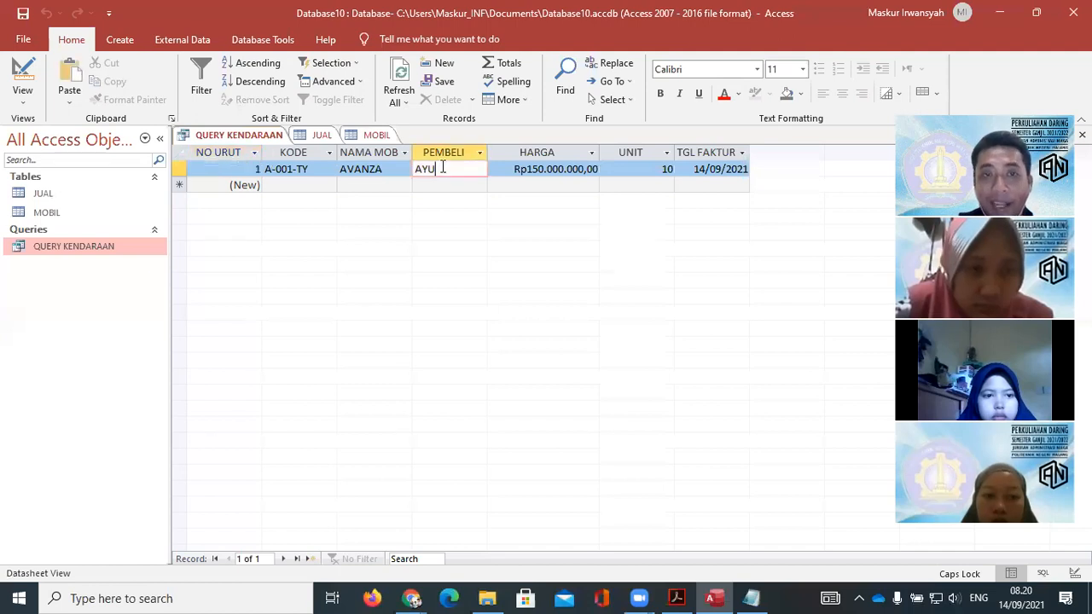
- Return QUERY KENDARAAN in Access from its datasheet to design view
right_click(101, 241)
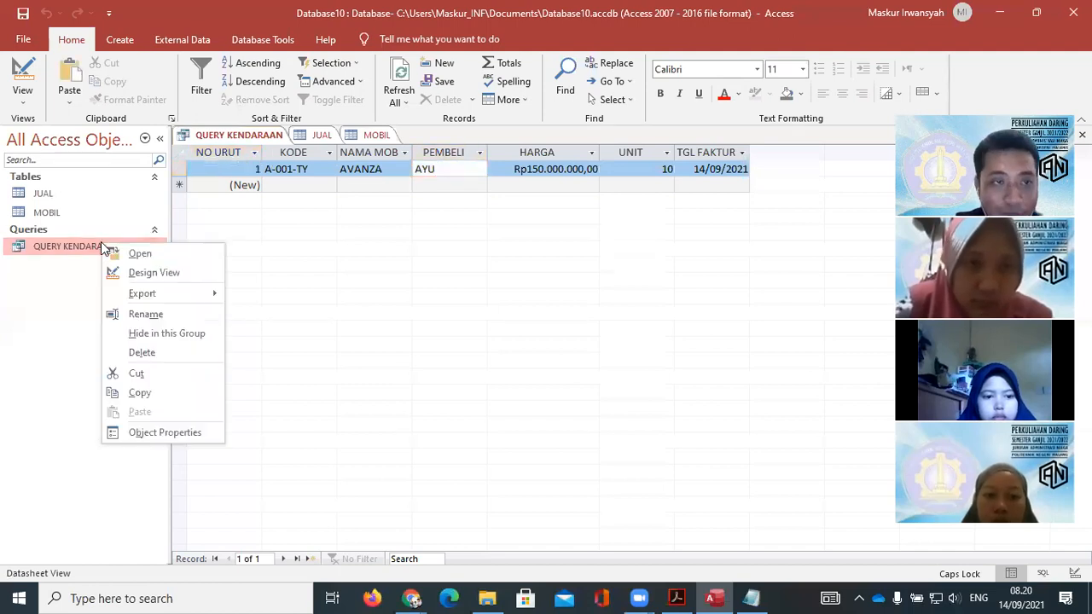
click(147, 273)
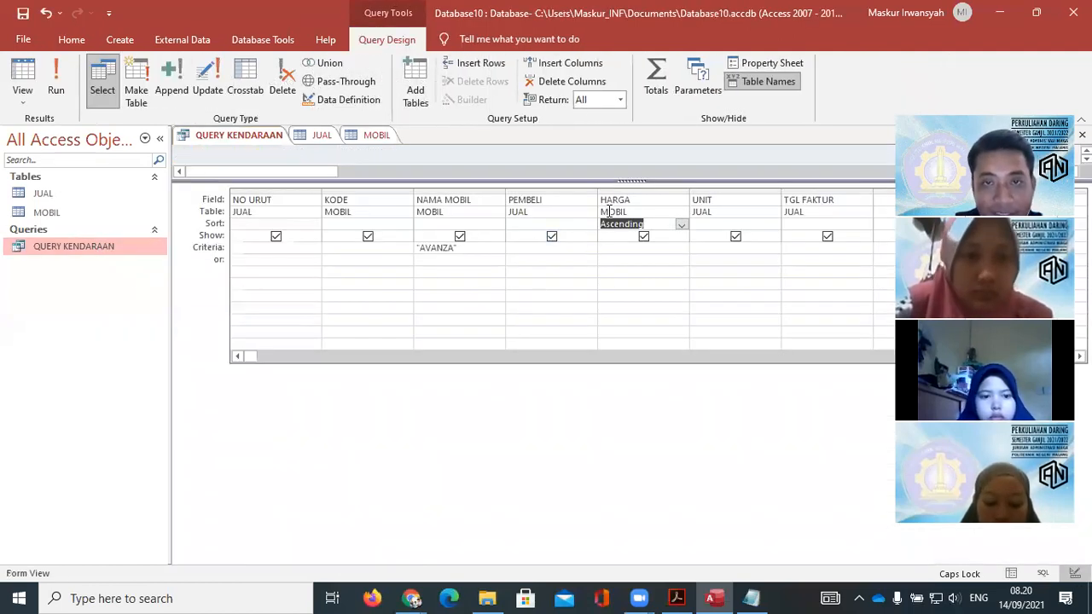
click(527, 250)
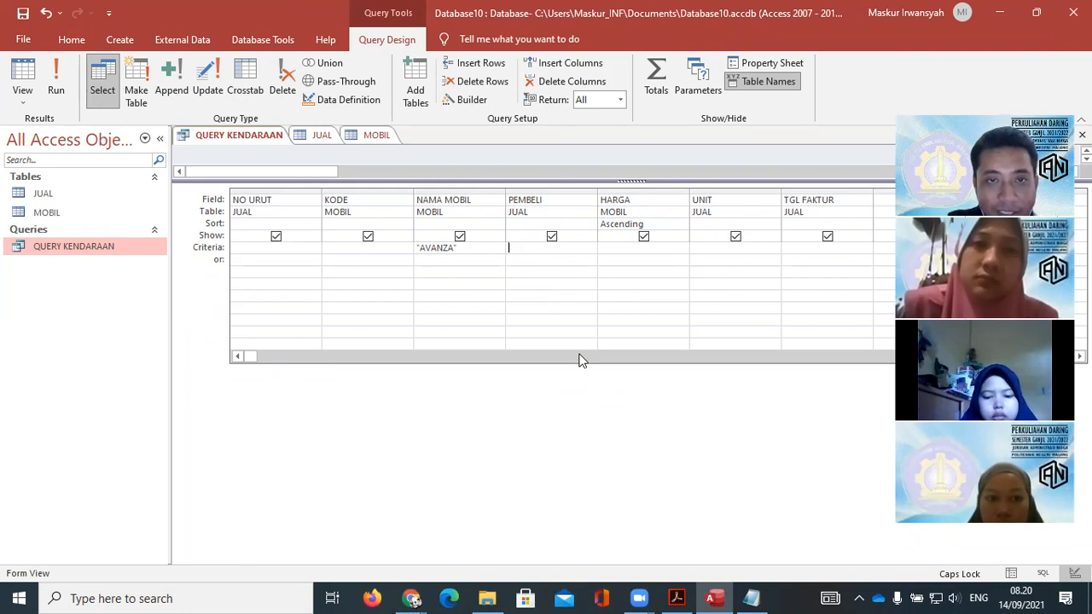
text(LEFT)
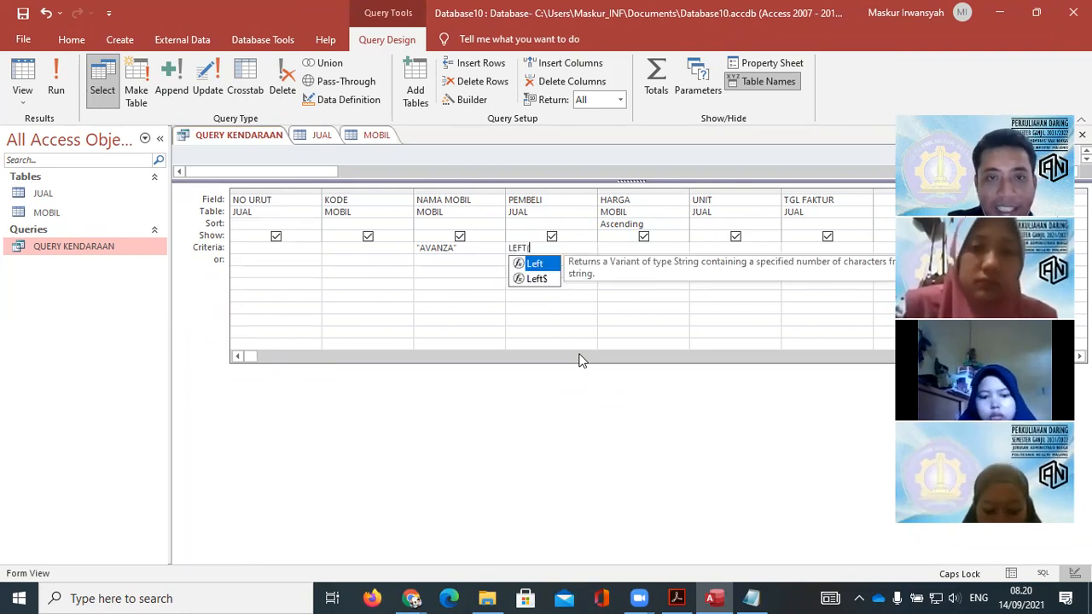
text(()
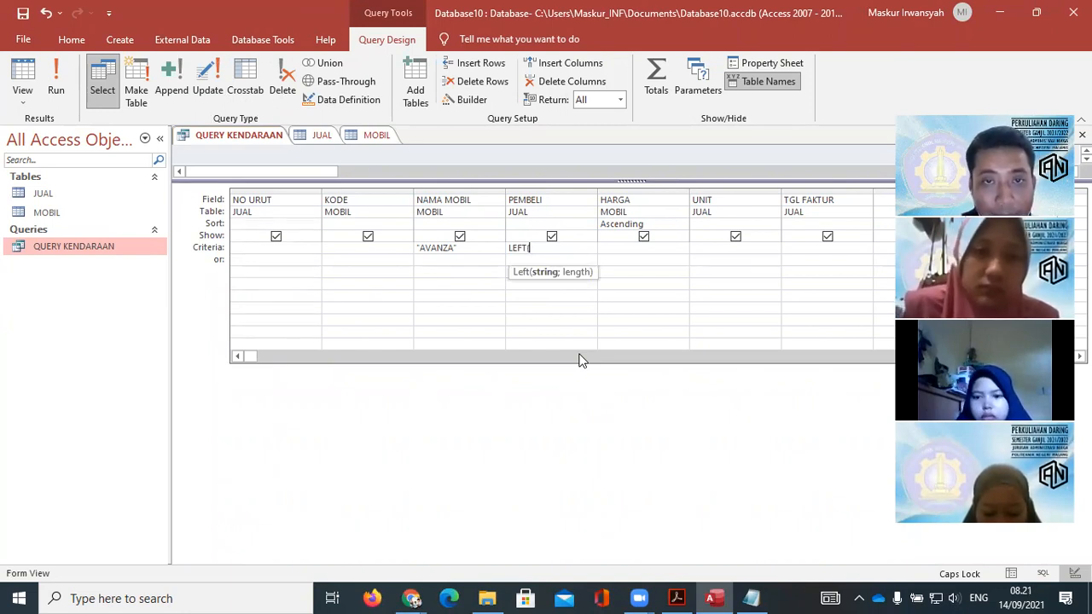
text(PE)
key(Tab)
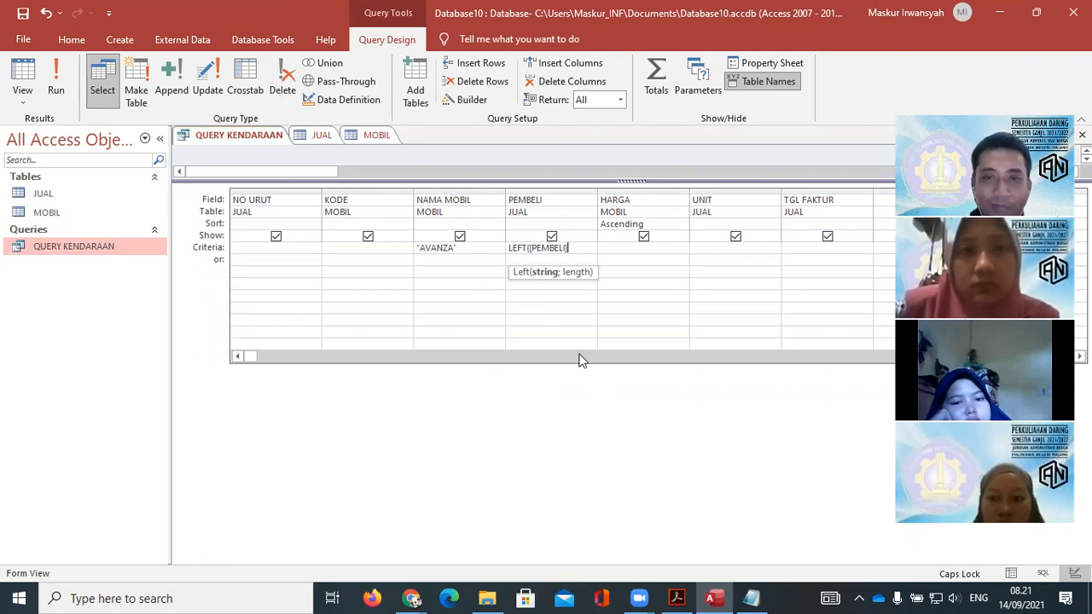
key(shift+Home)
key(Delete)
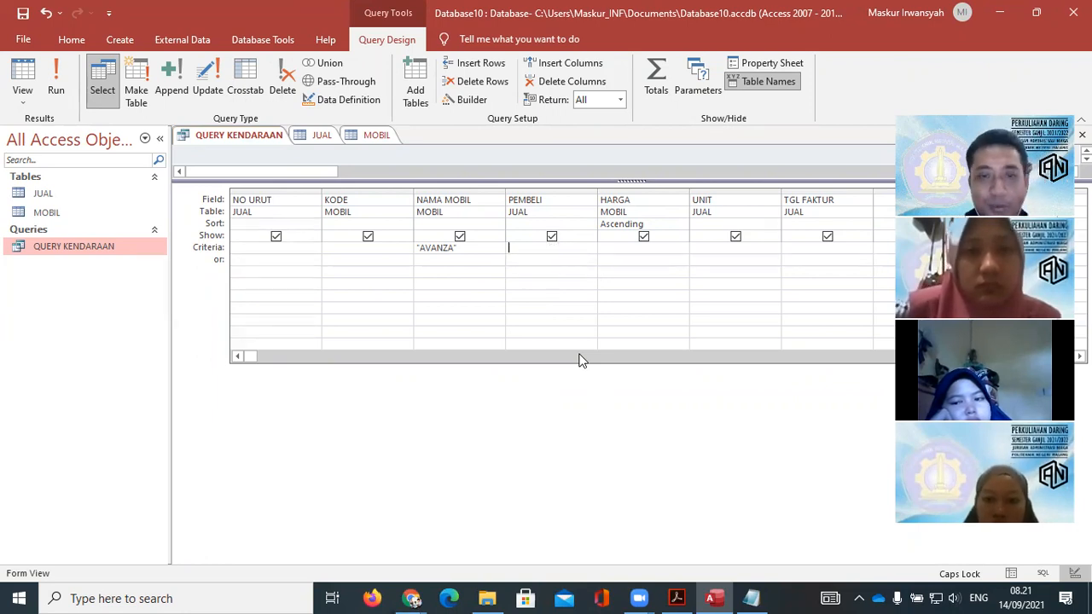
- Switch to the module PDF and read the TUGAS assignments from QUERY-10 through QUERY-15
click(676, 598)
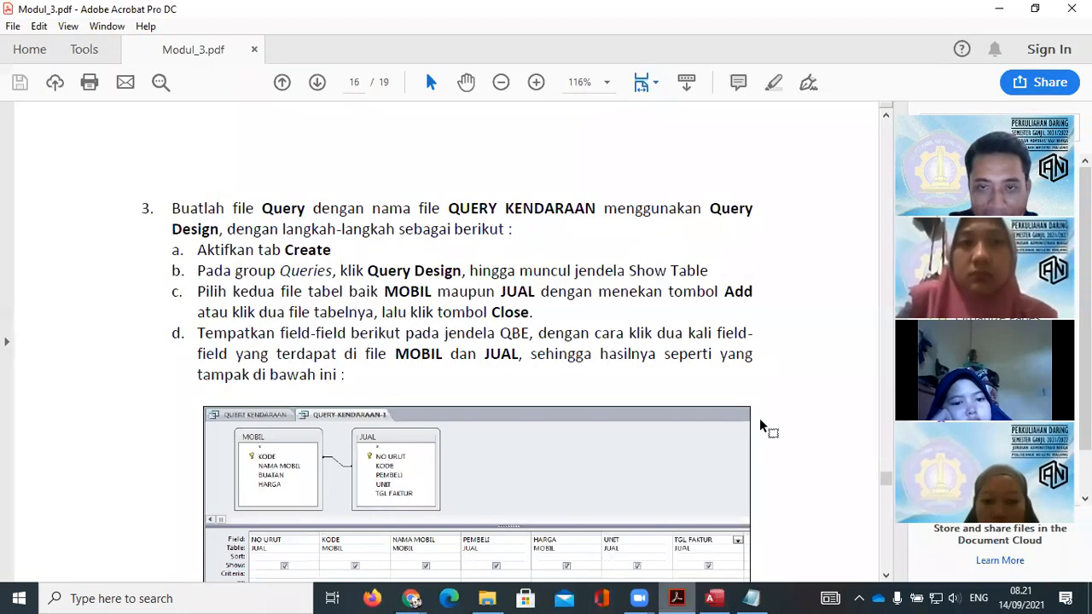
drag(886, 478, 903, 544)
scroll(759, 327, up, 4)
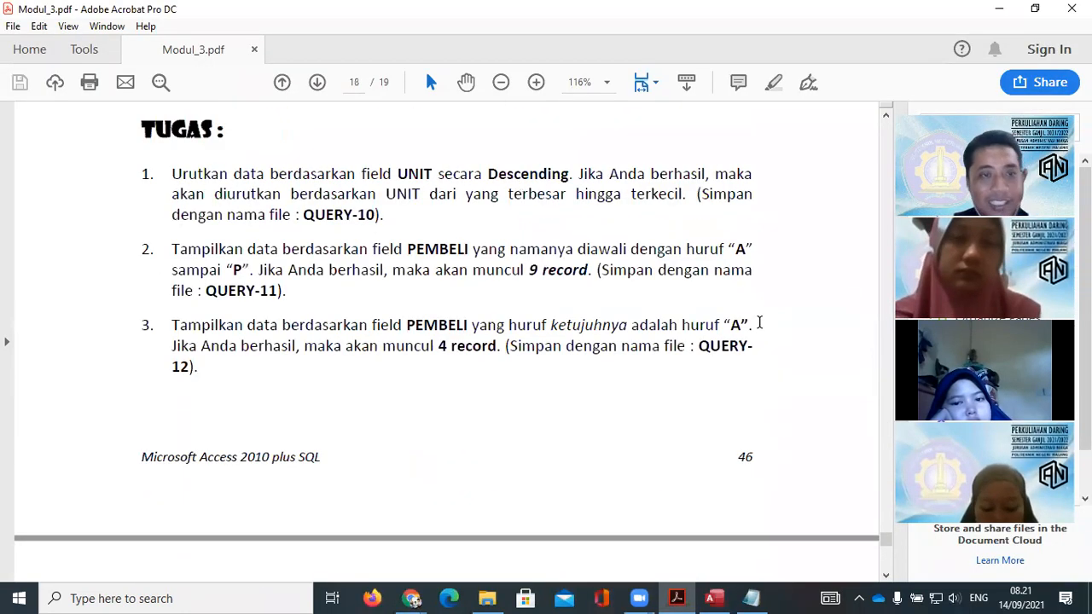
scroll(759, 321, down, 1)
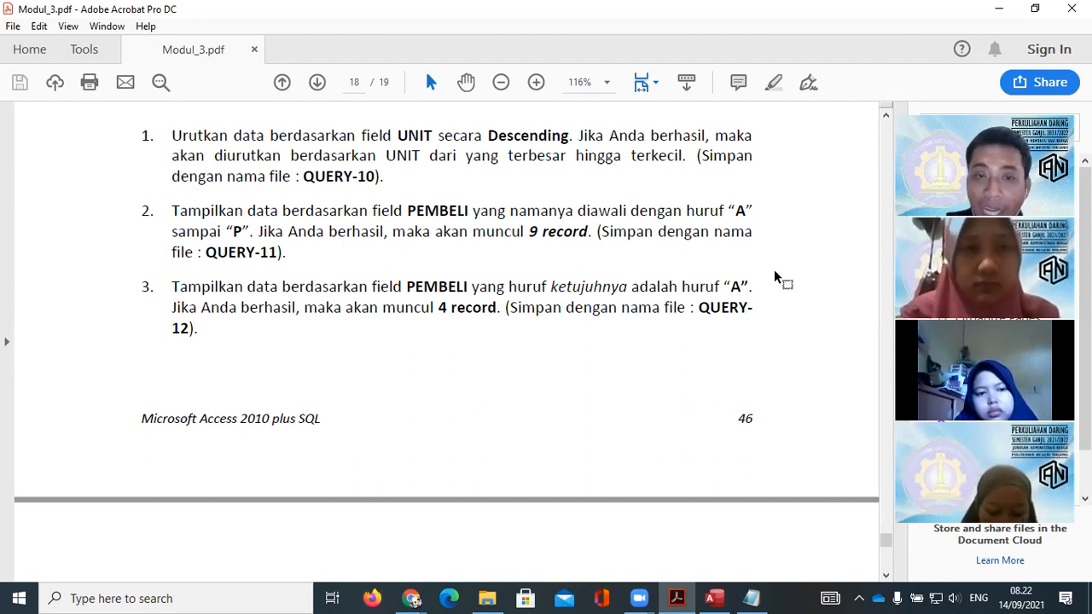
scroll(724, 290, down, 5)
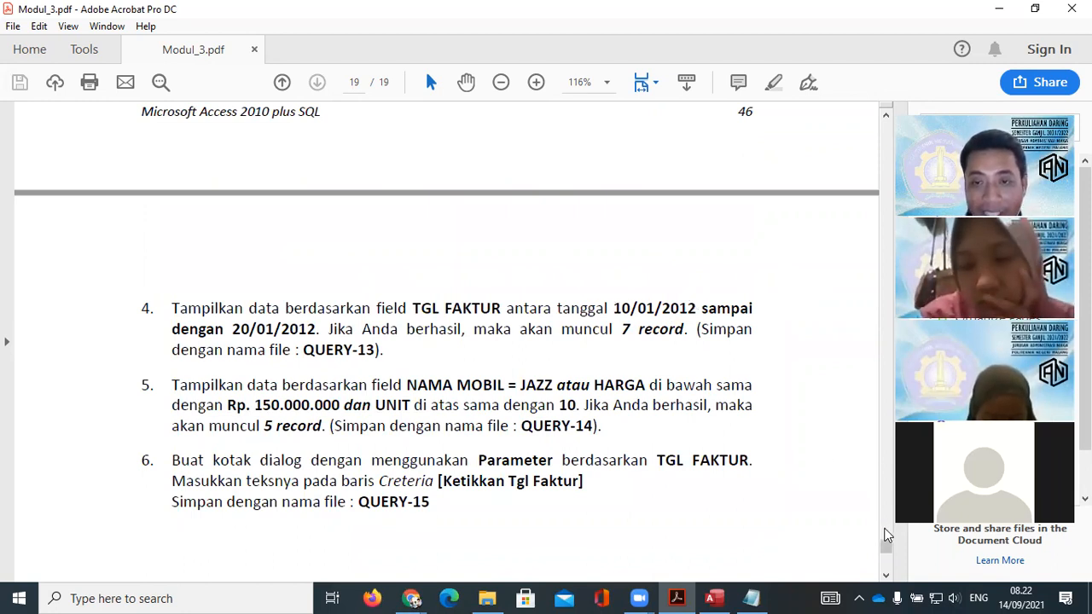
- Review the criteria examples for the practice queries up to QUERY-9, including Between and or conditions, and return to TUGAS numbers 4 to 6
drag(885, 539, 878, 523)
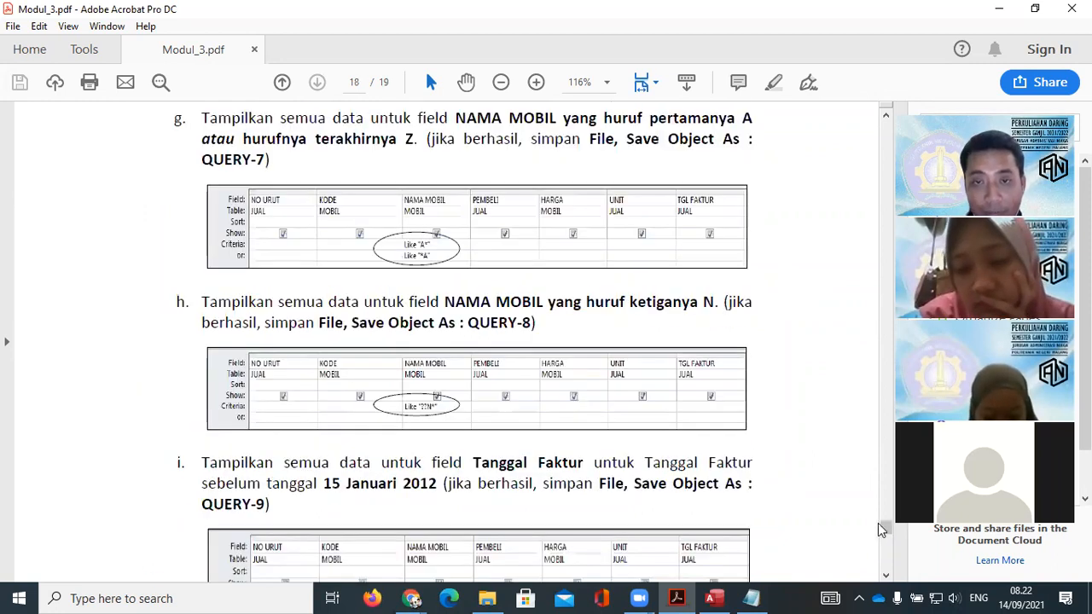
scroll(767, 336, up, 15)
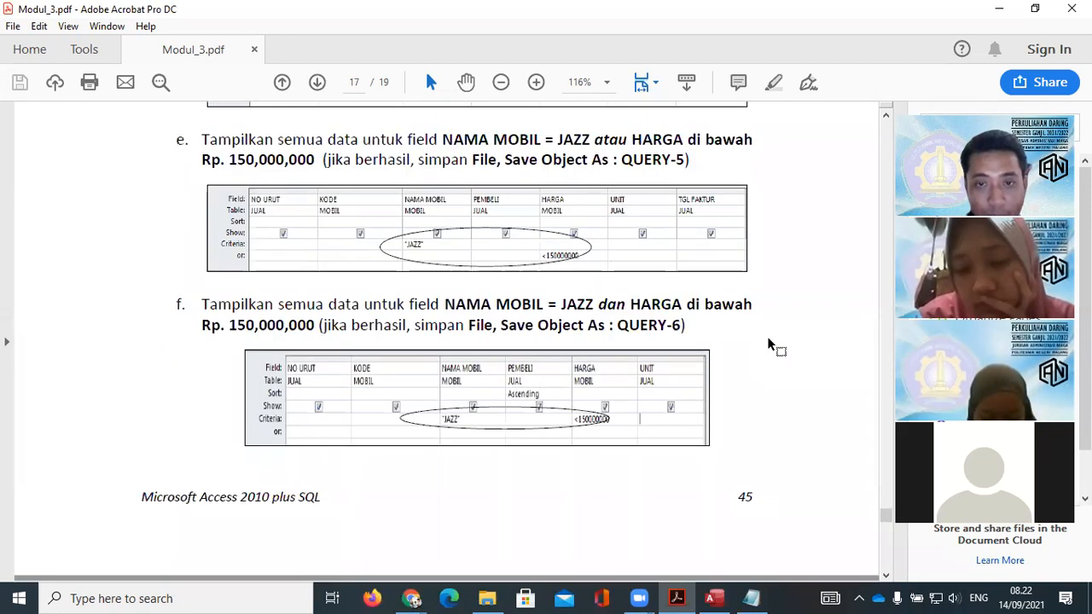
scroll(767, 336, up, 3)
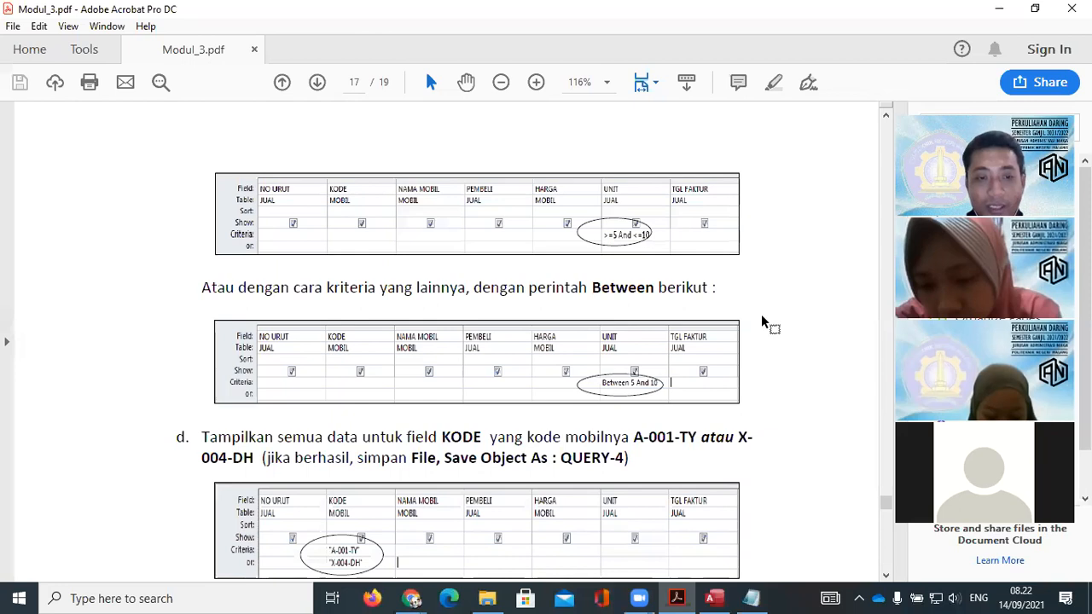
scroll(762, 317, down, 6)
scroll(761, 316, down, 10)
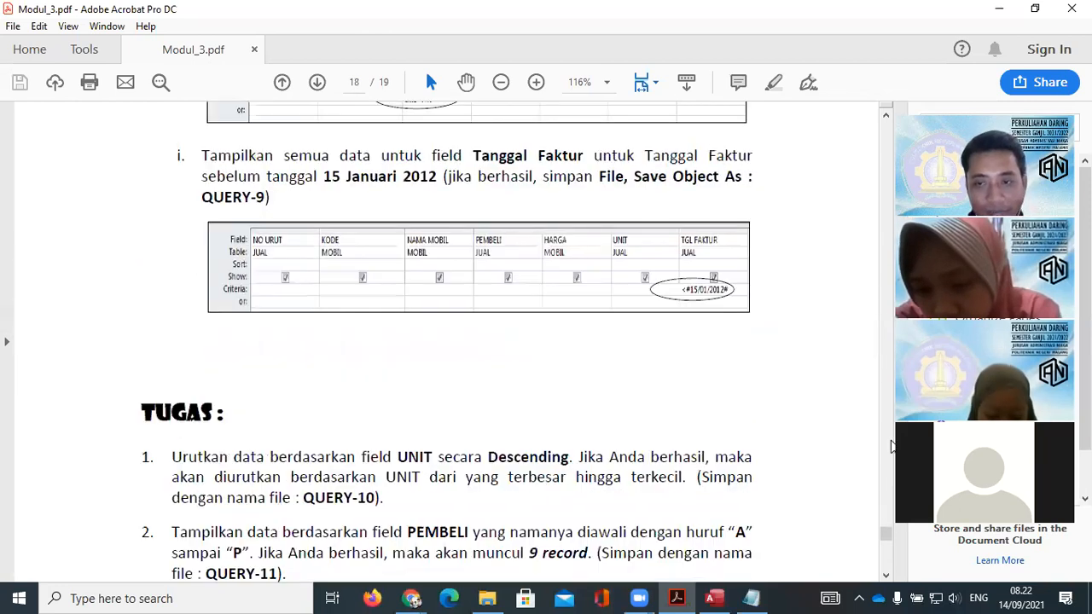
scroll(810, 456, down, 10)
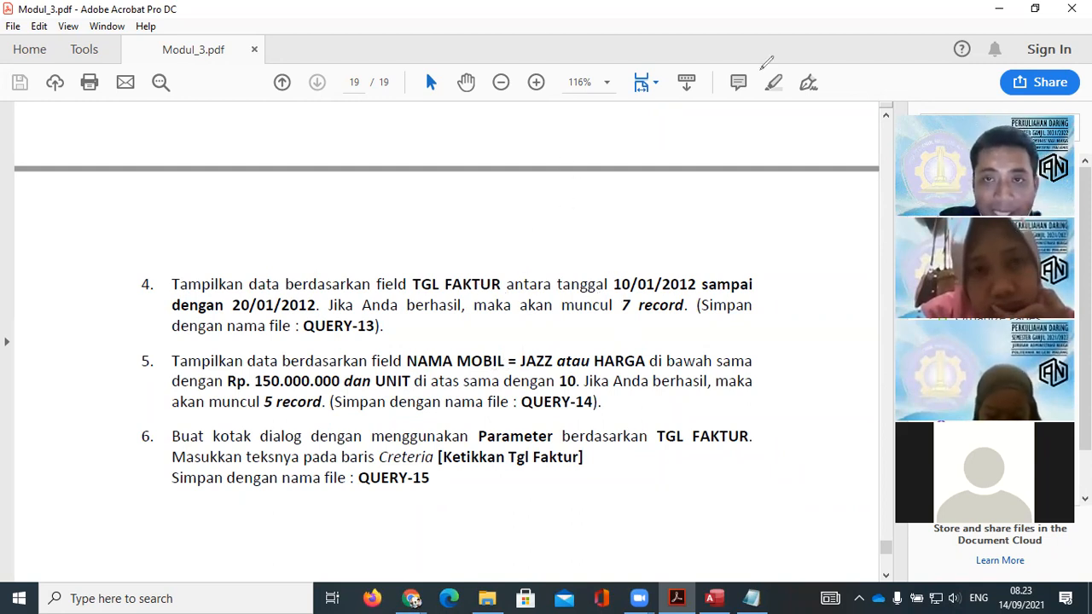
- Handwrite "1 or 2 and 3" above the conditions of TUGAS number 5 and clear the annotations
mouse_move(505, 339)
mouse_down()
mouse_move(506, 352)
mouse_move(589, 343)
mouse_up()
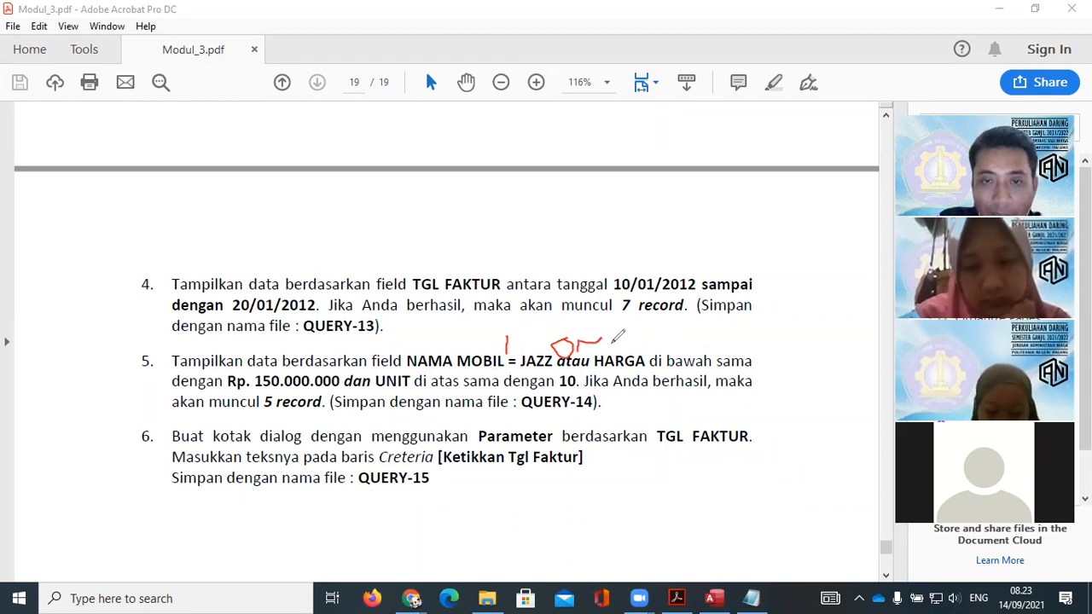
mouse_move(613, 339)
mouse_down()
mouse_move(611, 350)
mouse_move(697, 350)
mouse_move(721, 338)
mouse_up()
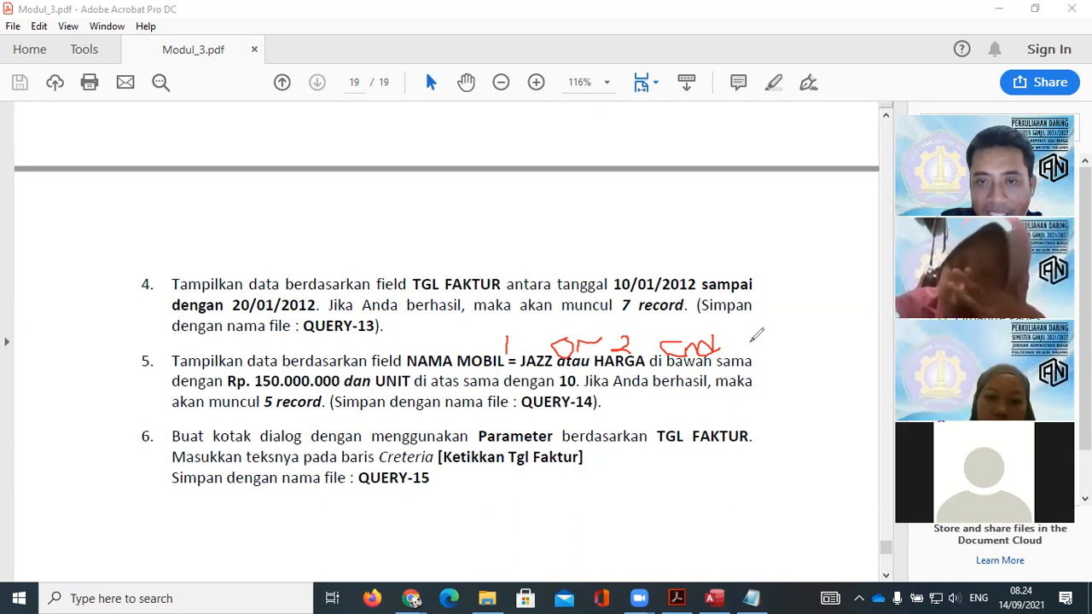
drag(744, 345, 749, 365)
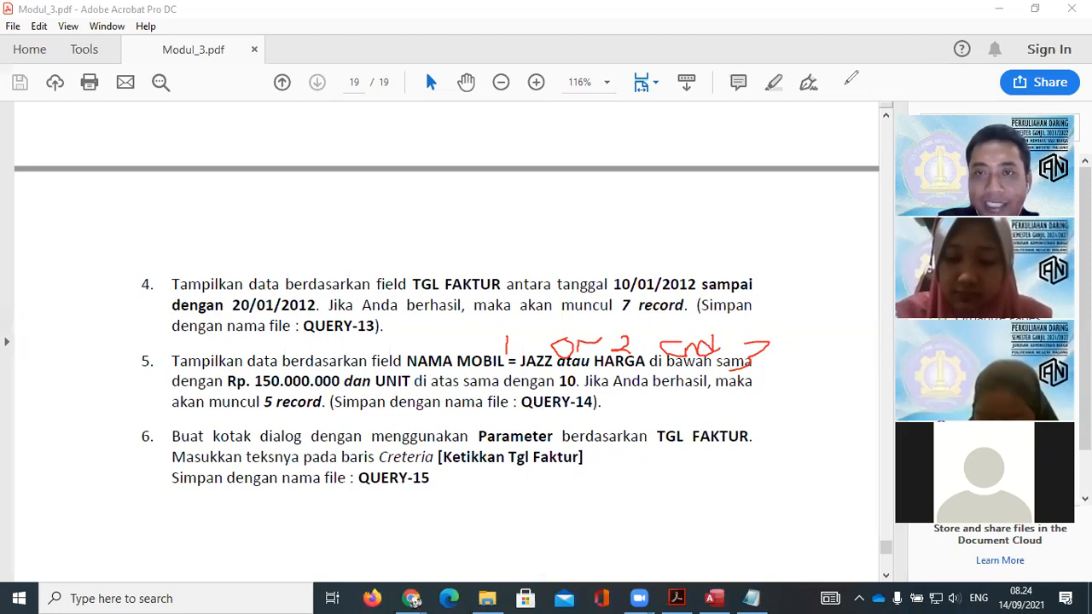
click(845, 85)
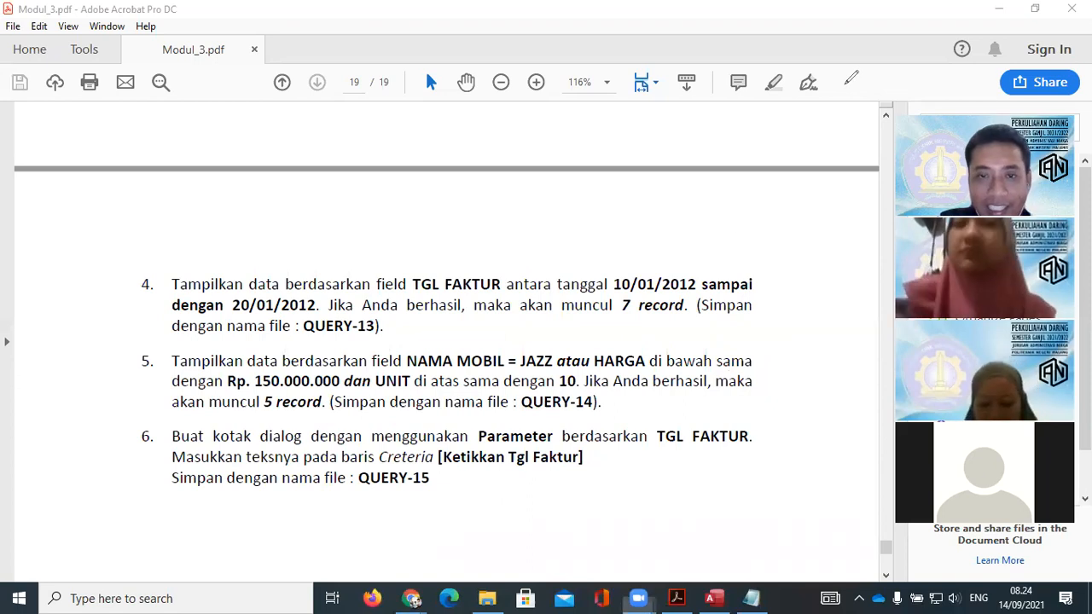
- Examine TUGAS number 6, selecting the parameter text "Ketikkan Tgl Faktur" for the TGL FAKTUR criteria and clearing the selection
scroll(727, 211, down, 6)
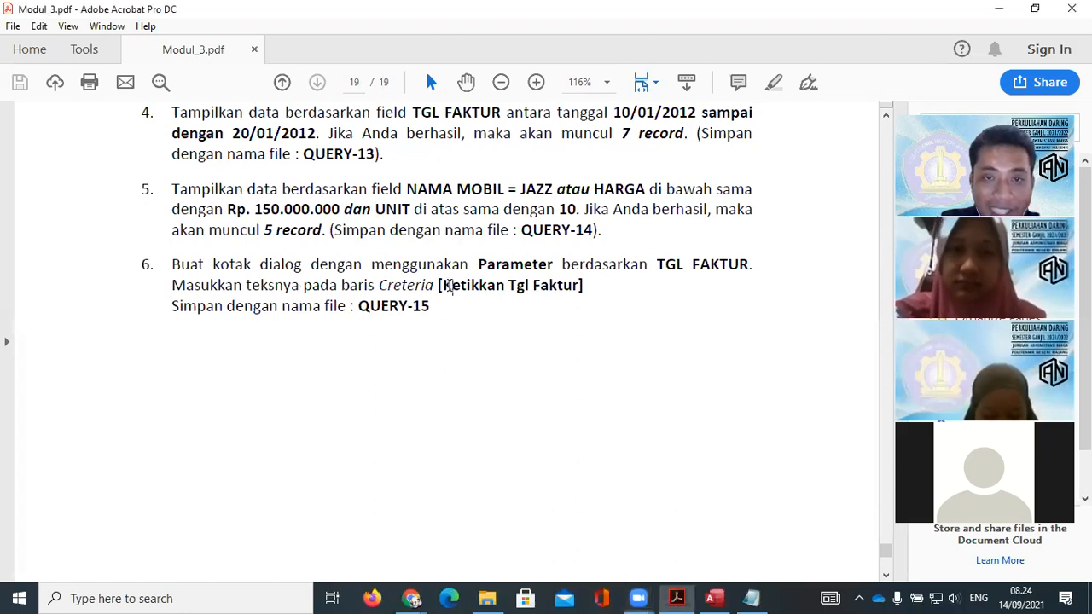
drag(445, 284, 566, 282)
click(201, 270)
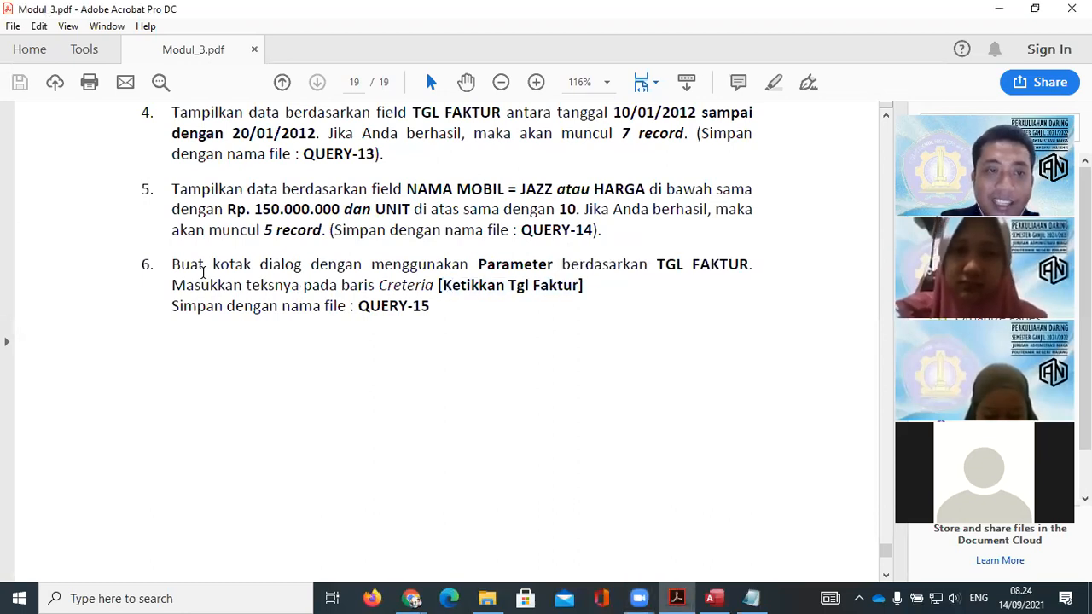